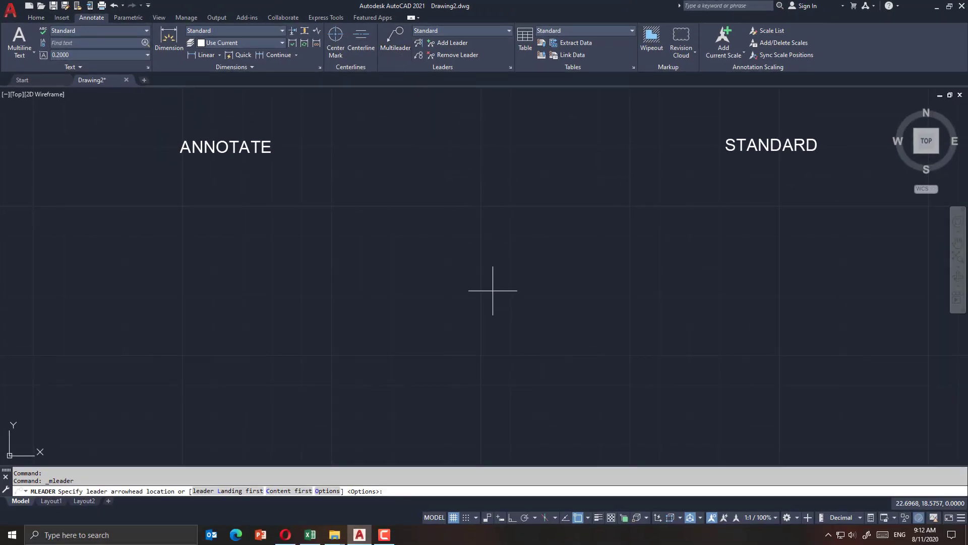
- Place a multileader reading "text" in the empty area between the ANNOTATE and STANDARD headings
left_click(492, 289)
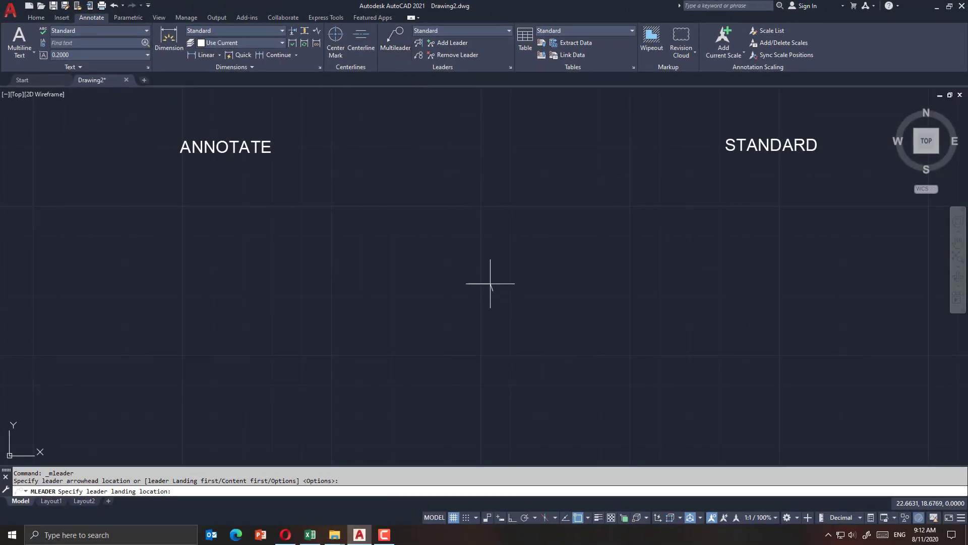
left_click(468, 229)
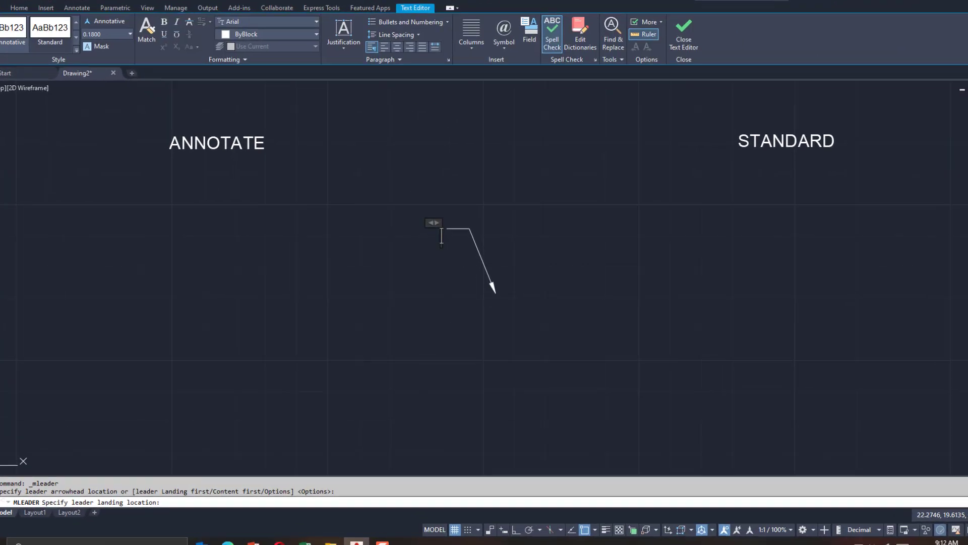
type("text")
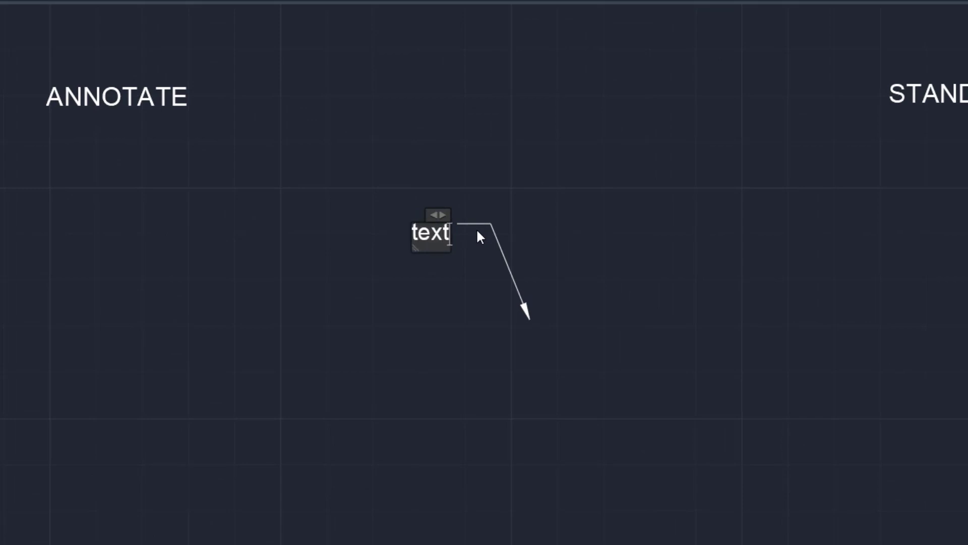
left_click(477, 230)
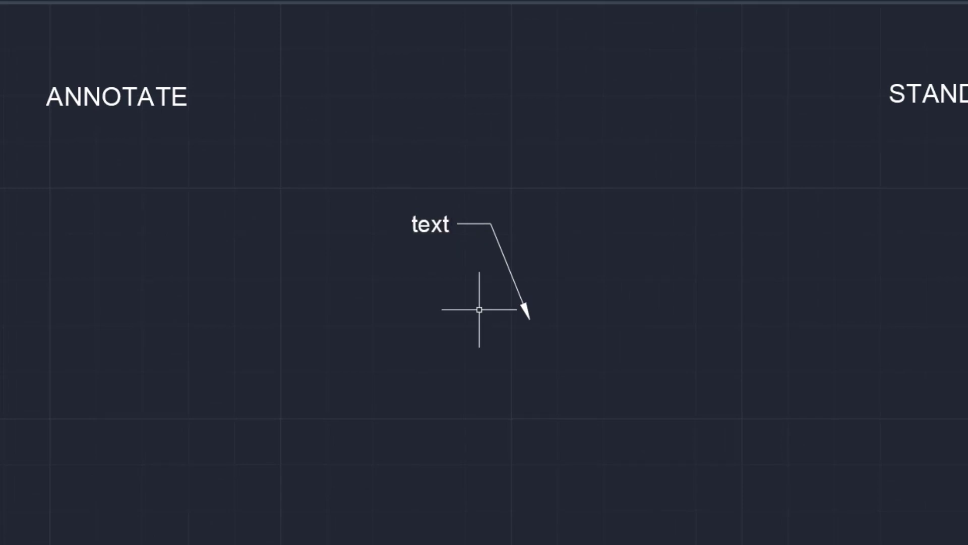
- Delete the multileader reading "text" from between the two headings
left_click(517, 215)
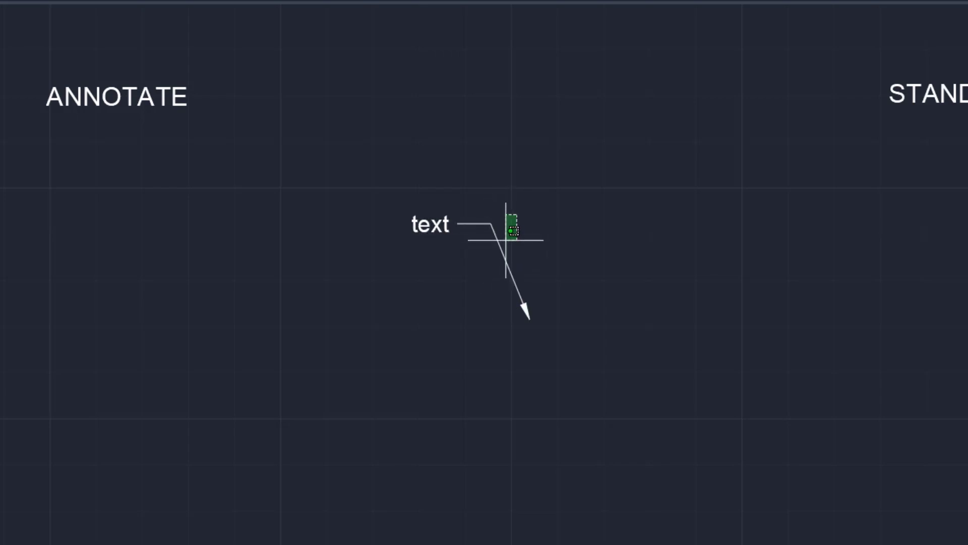
left_click(484, 258)
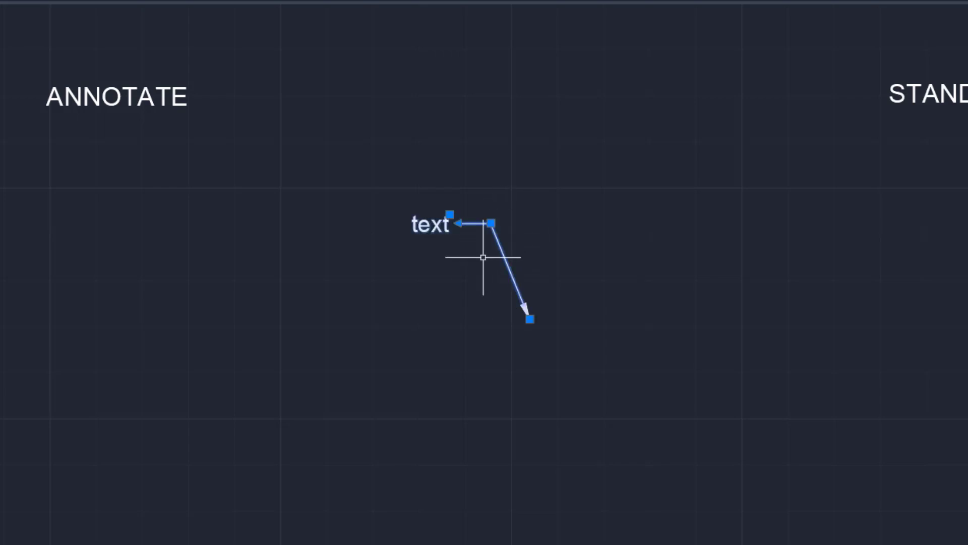
key("Delete")
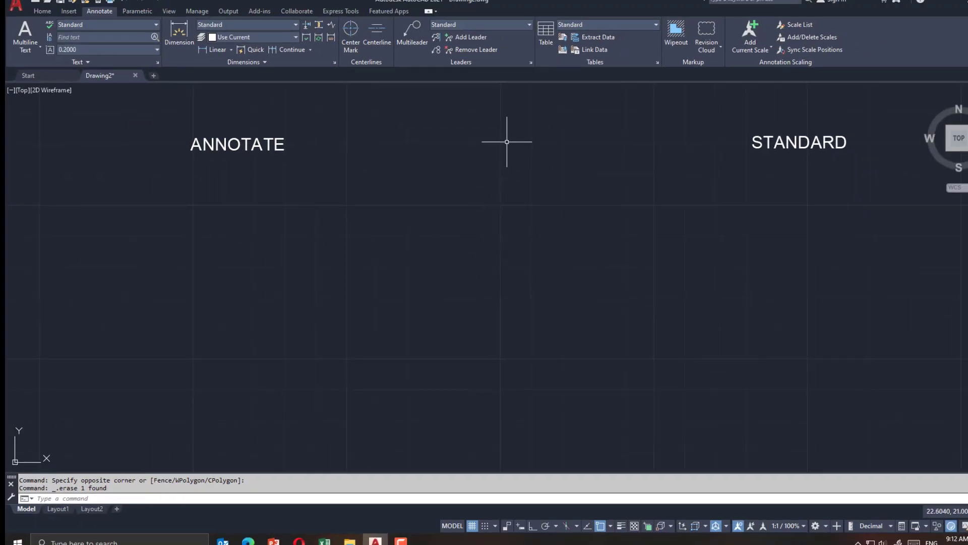
- Compare the previews of the Annotative and Standard multileader styles in the Multileader Style Manager
left_click(531, 62)
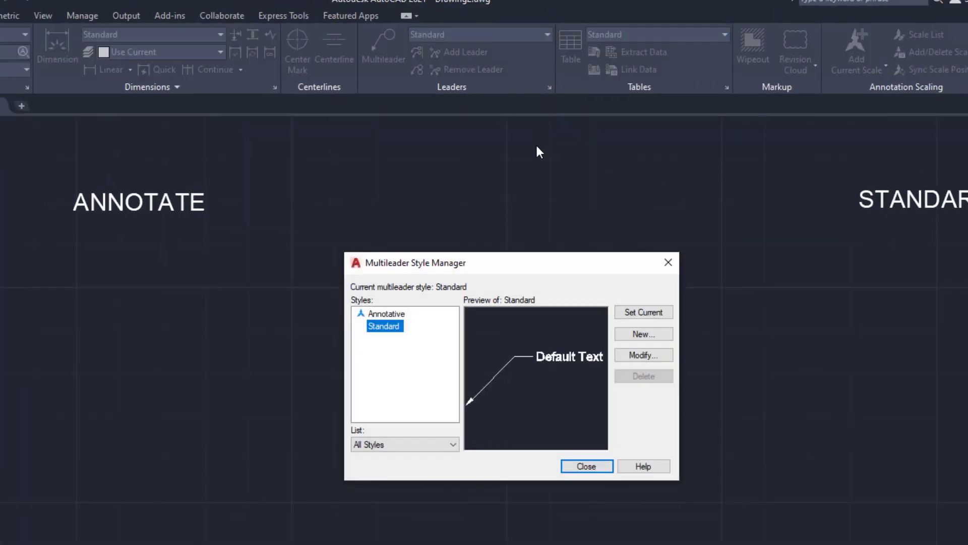
left_click(383, 313)
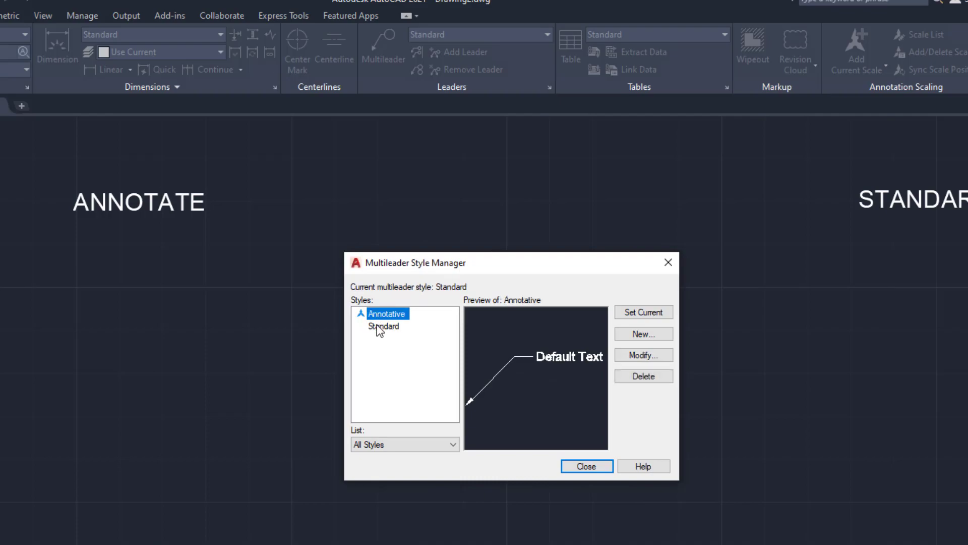
left_click(379, 327)
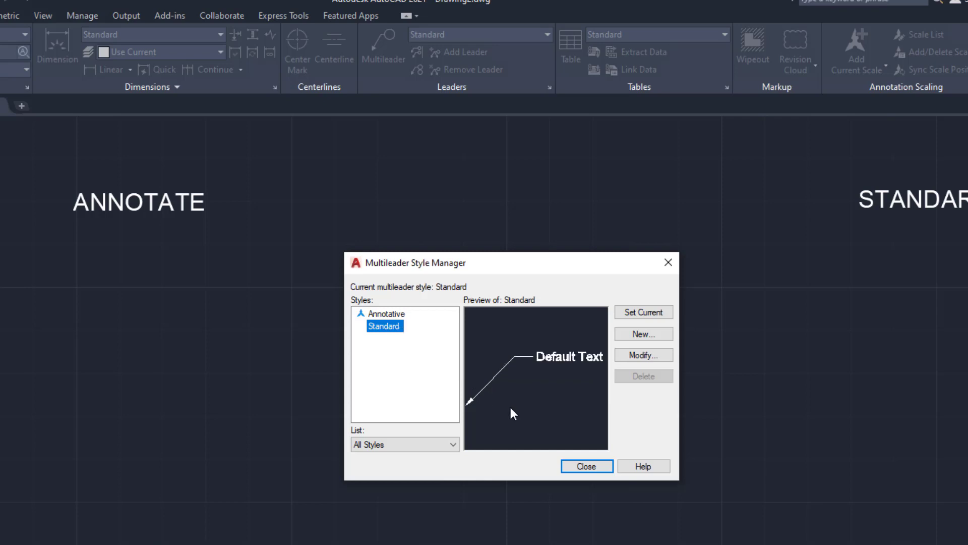
left_click(573, 466)
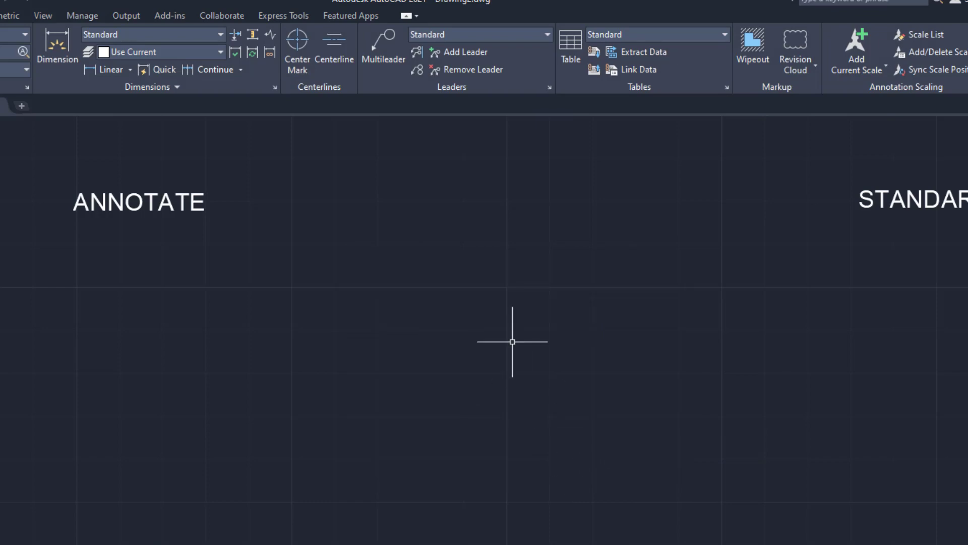
- Place a Standard-style multileader without text below the STANDARD heading
left_click(401, 69)
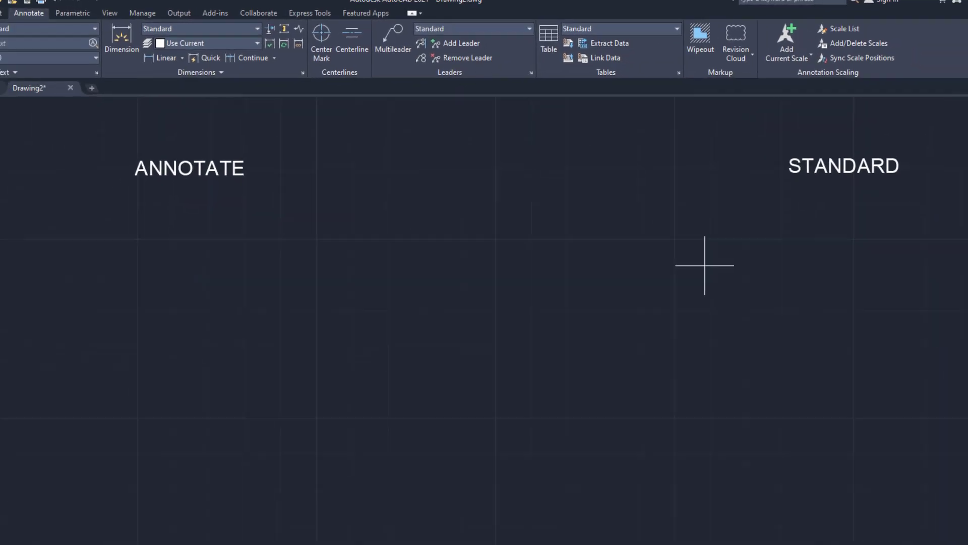
left_click(827, 327)
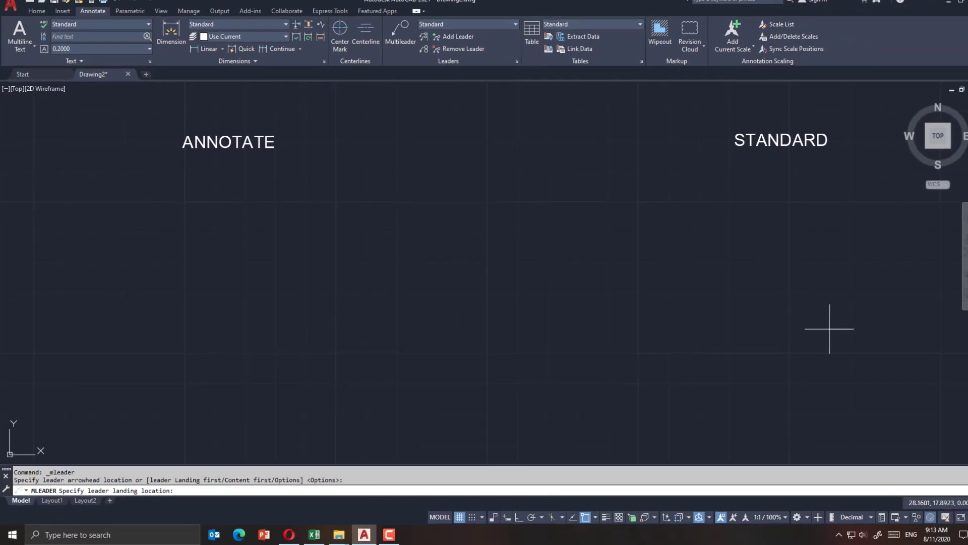
left_click(810, 245)
left_click(783, 291)
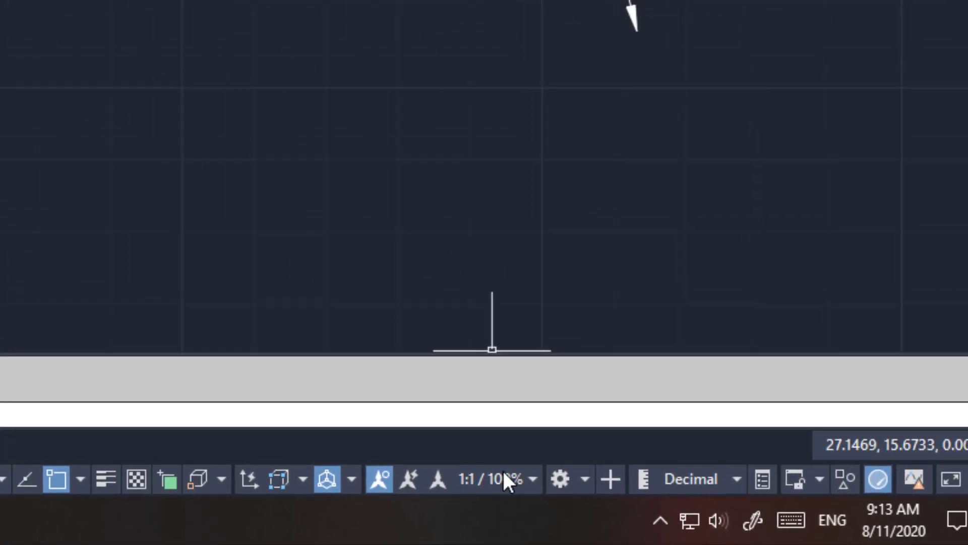
- Set the annotation scale to 1:4 and place a second textless Standard multileader beside the first one
left_click(466, 472)
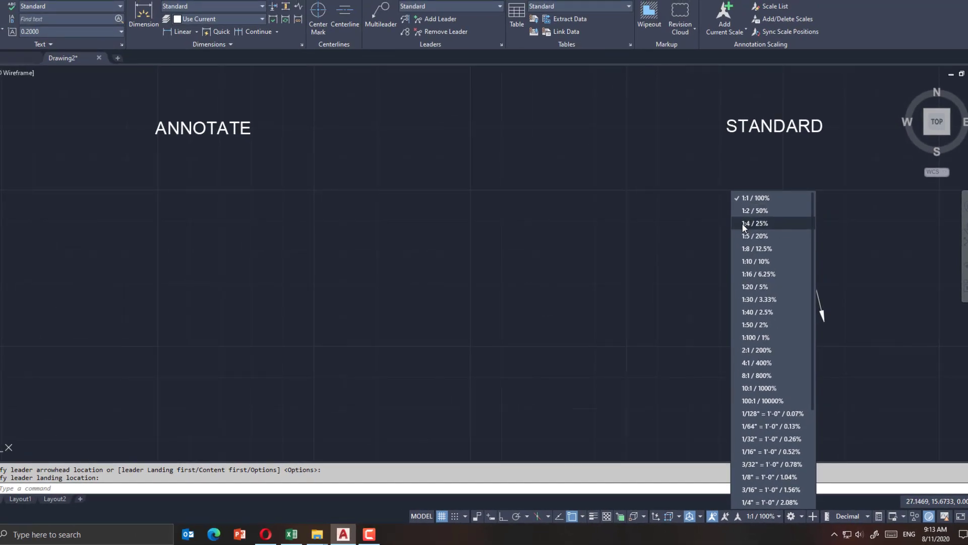
left_click(744, 224)
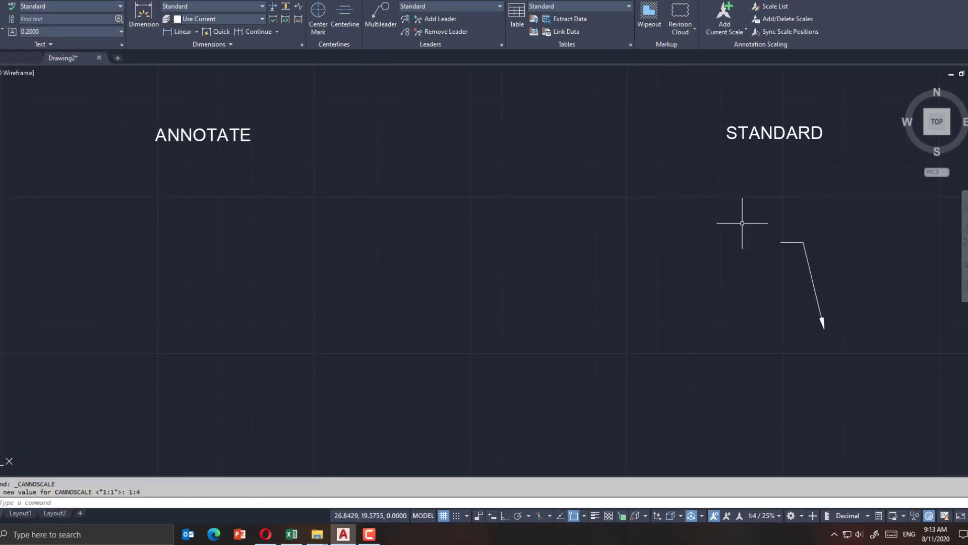
left_click(381, 15)
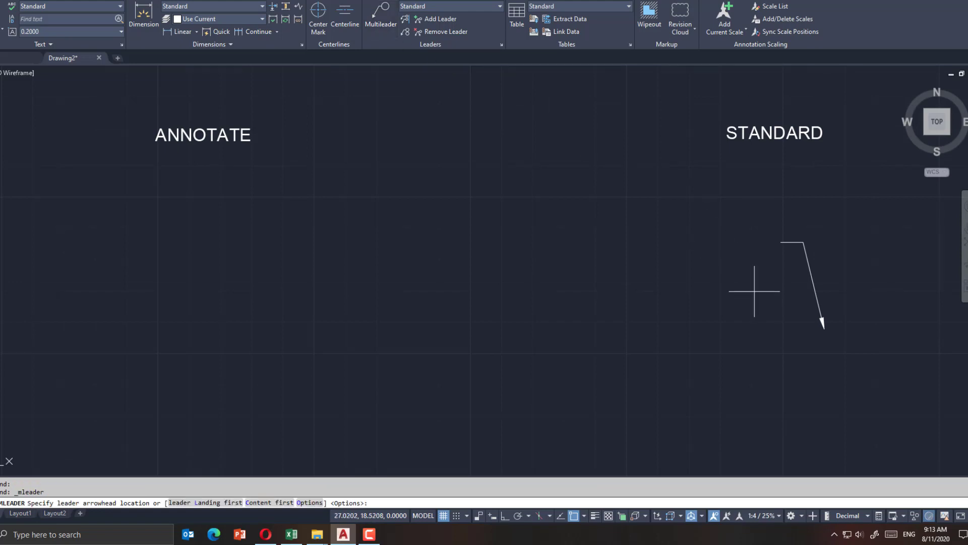
left_click(754, 323)
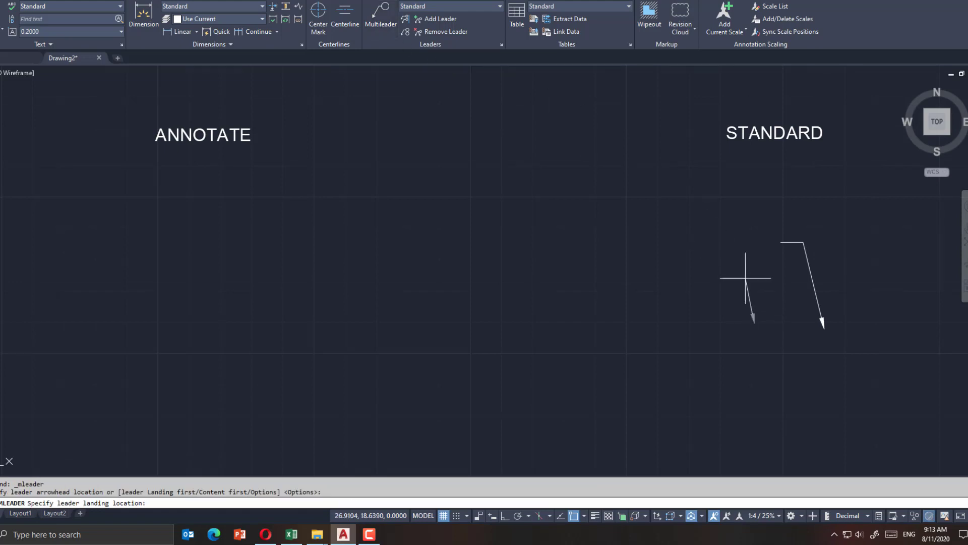
left_click(737, 246)
left_click(687, 273)
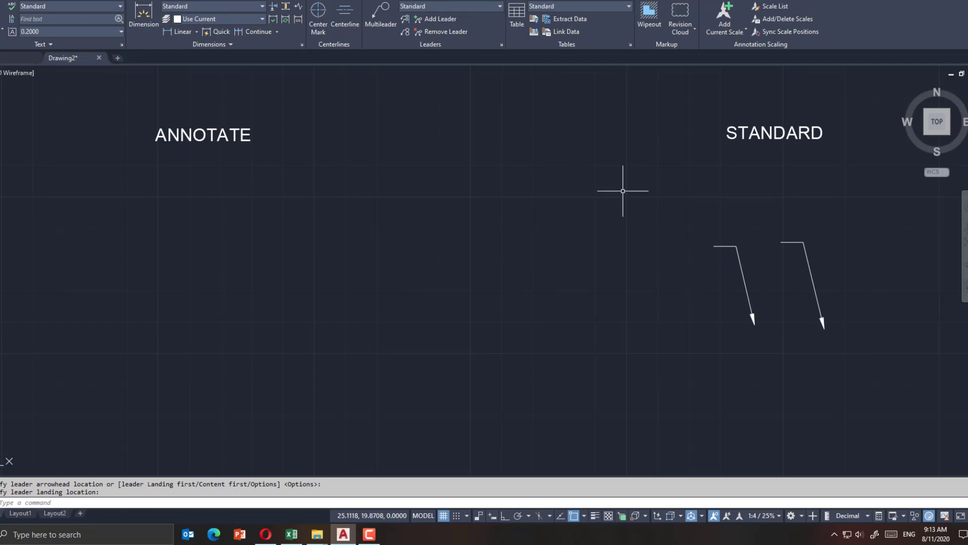
- Make Annotative the current multileader style
left_click(501, 44)
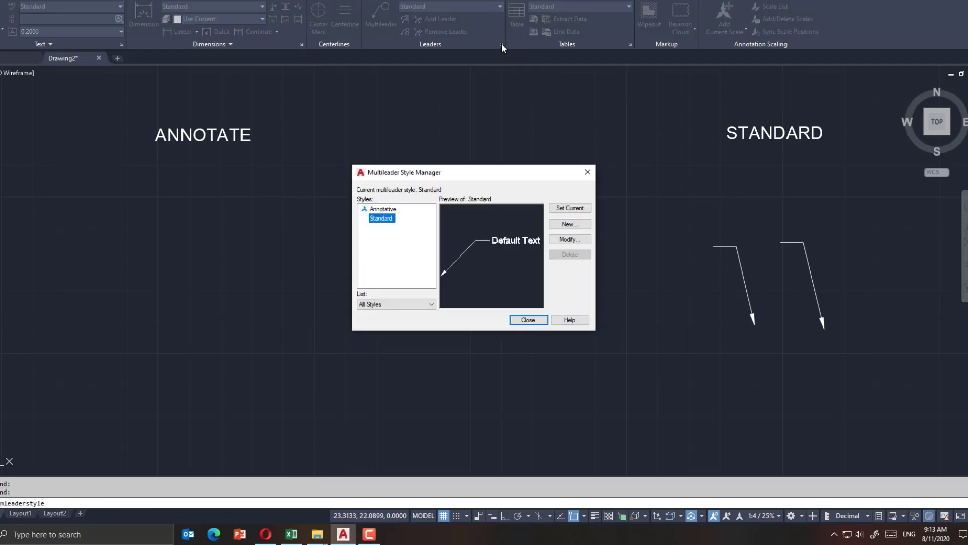
left_click(324, 176)
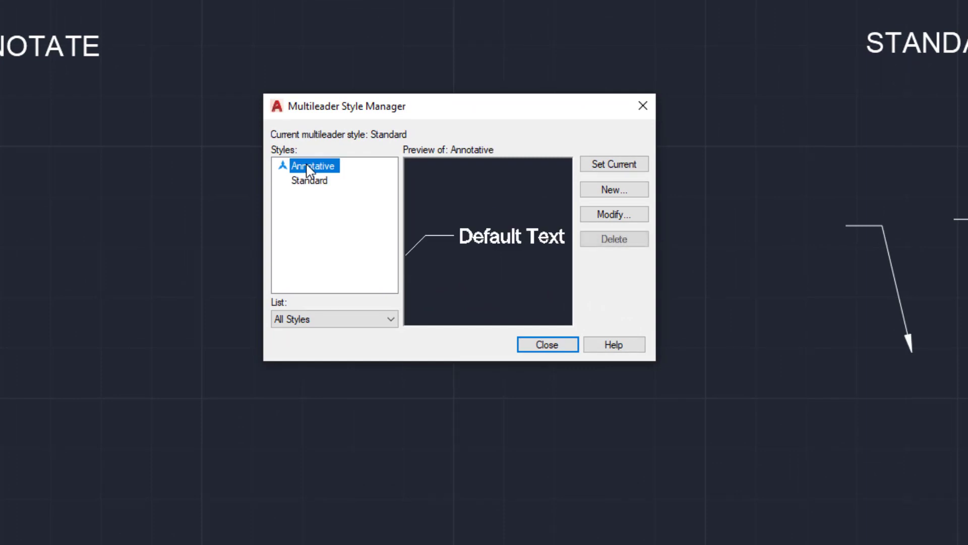
left_click(598, 167)
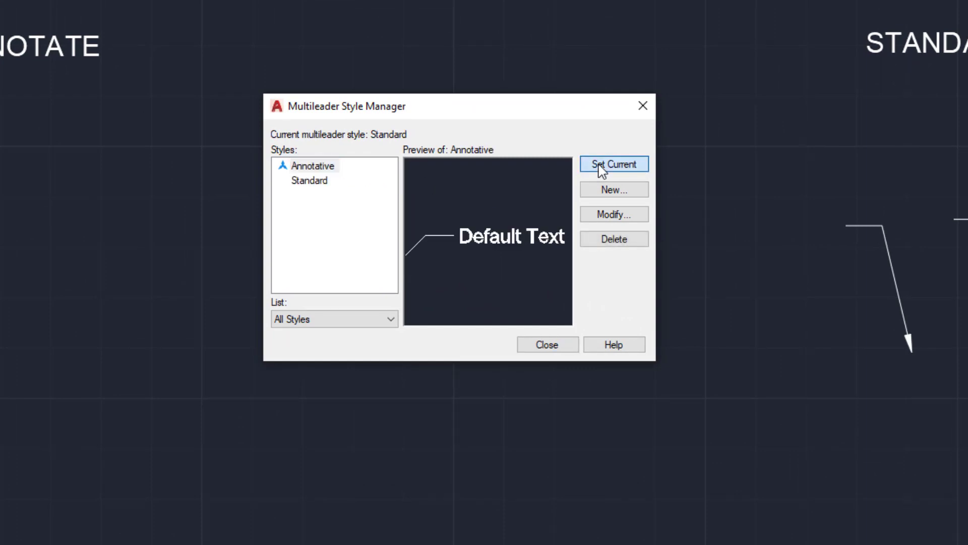
left_click(551, 341)
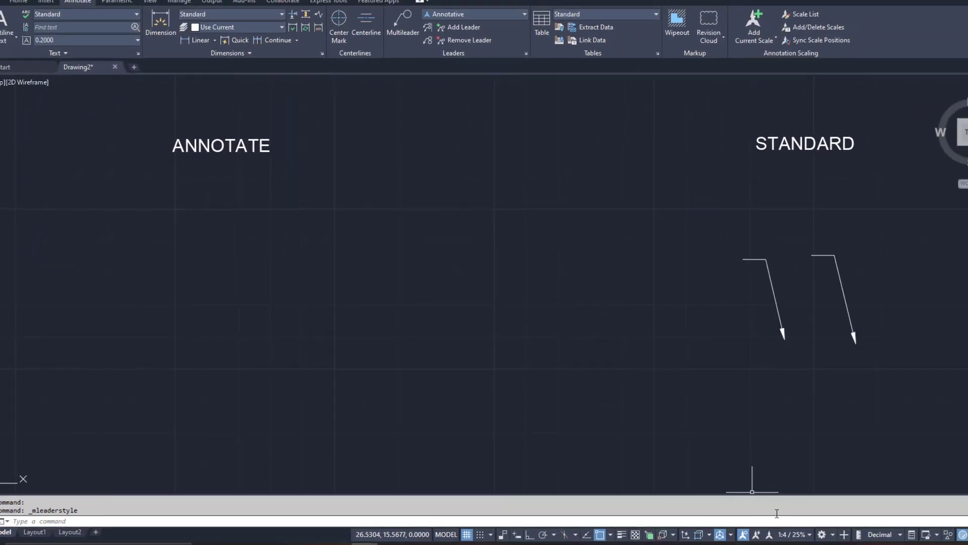
- Set the annotation scale to 1:1 and place an annotative multileader without text below the ANNOTATE heading
left_click(794, 535)
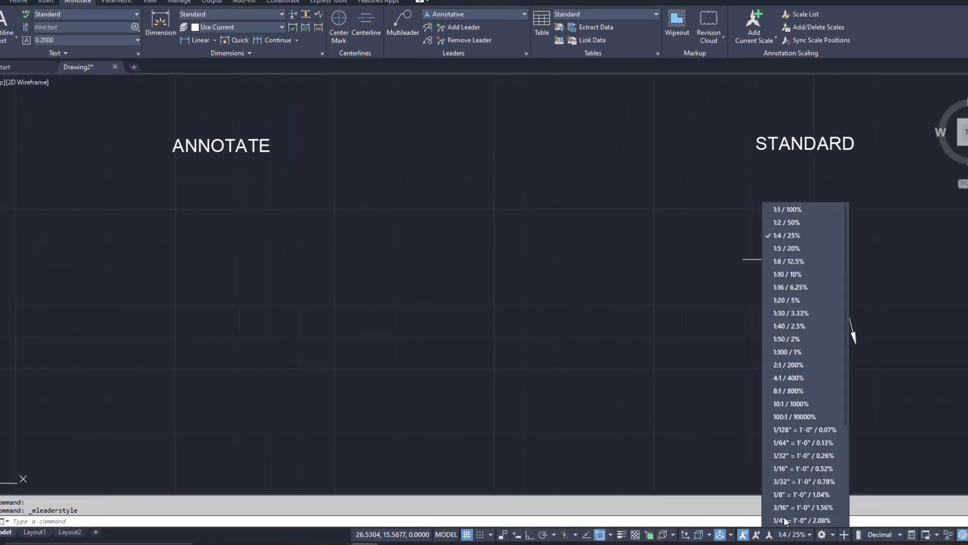
left_click(770, 216)
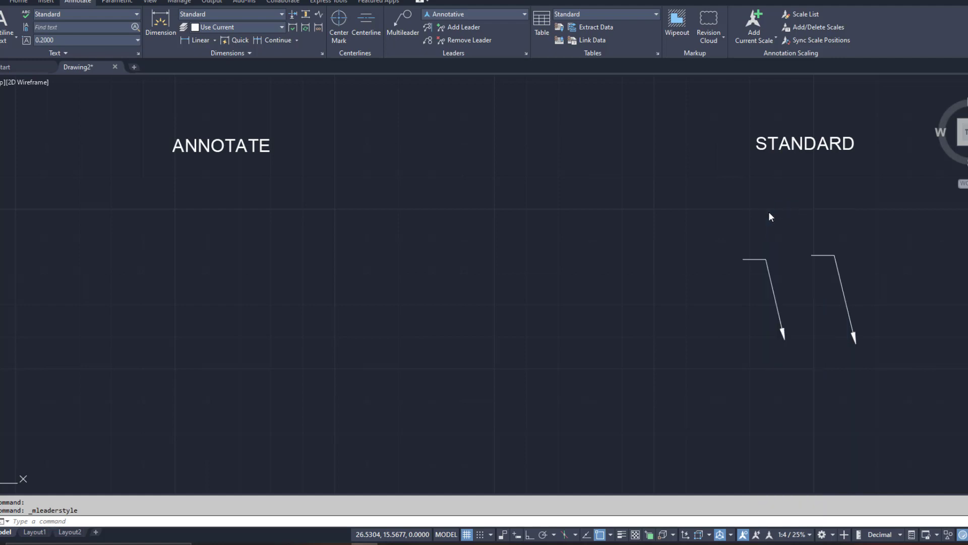
left_click(403, 29)
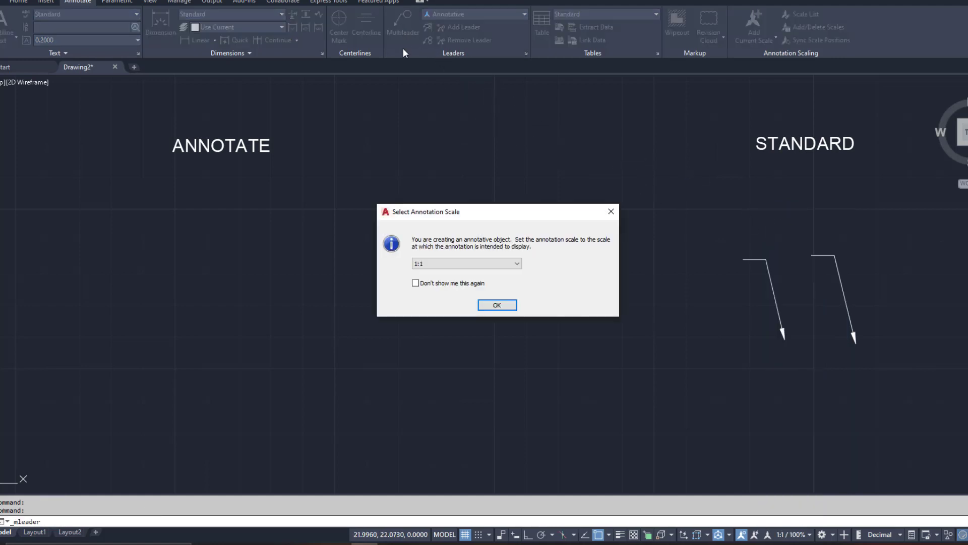
left_click(480, 304)
left_click(351, 339)
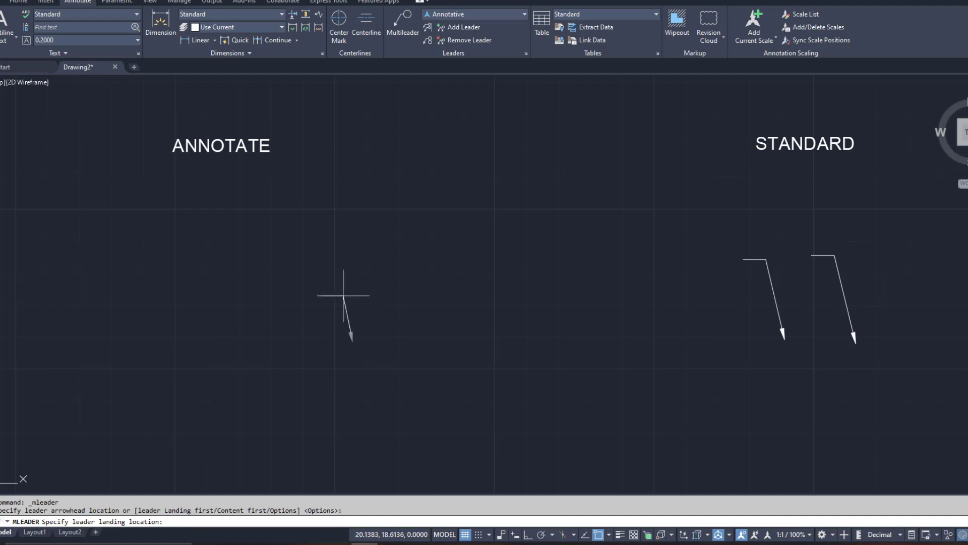
left_click(331, 263)
left_click(374, 251)
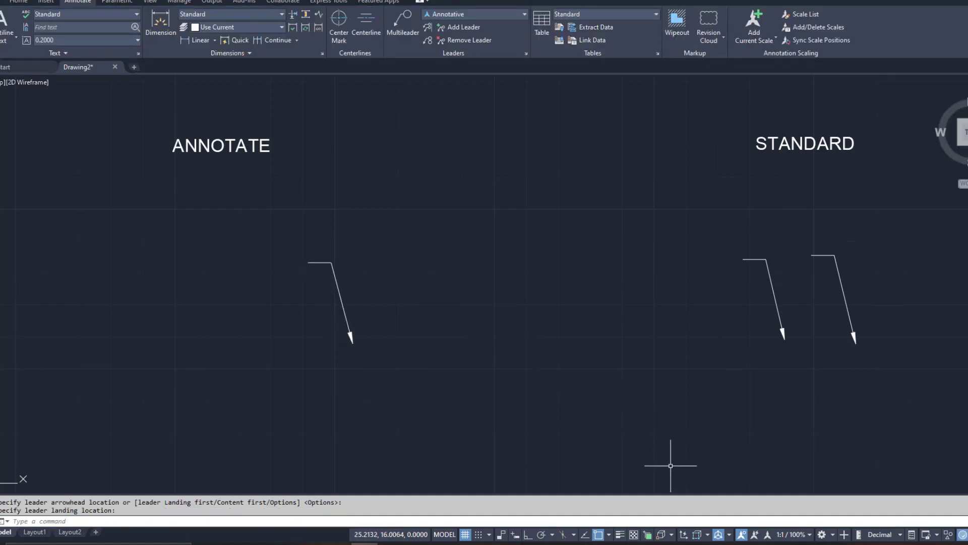
- Set the annotation scale to 1:4 and place a second textless annotative multileader beside the one under the ANNOTATE heading
left_click(791, 536)
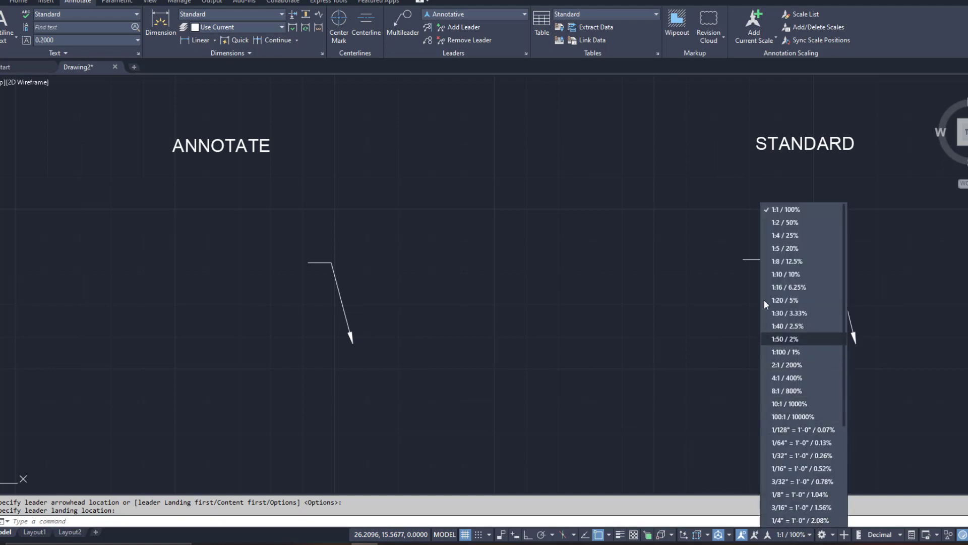
left_click(761, 237)
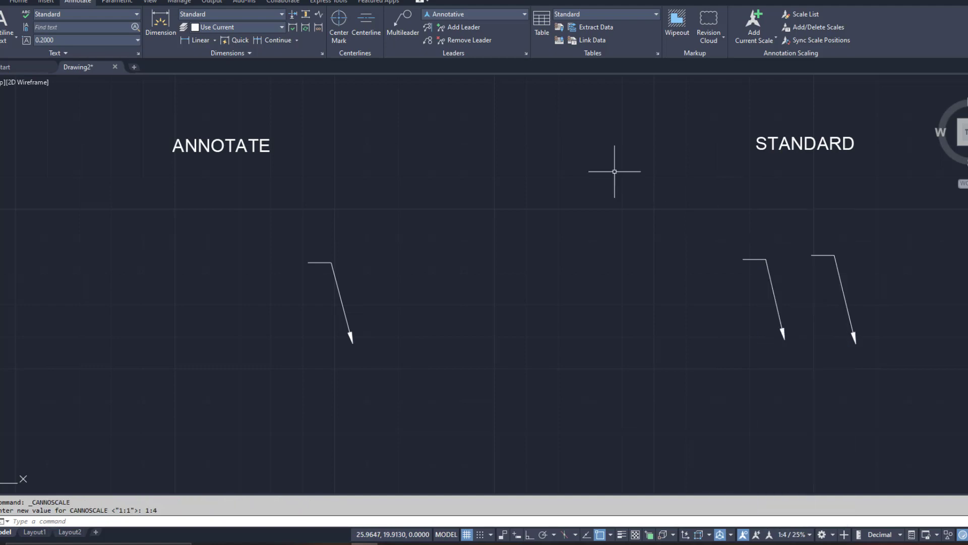
left_click(394, 27)
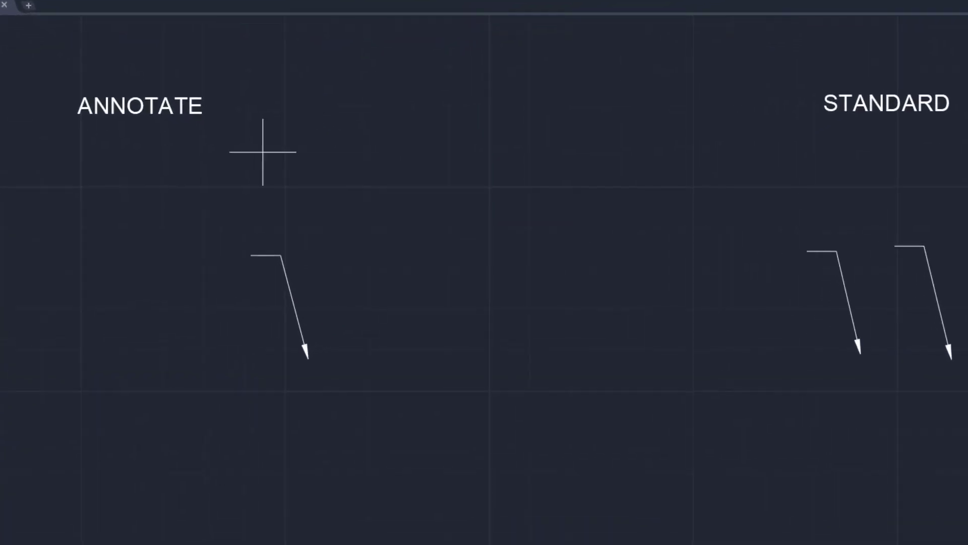
left_click(208, 353)
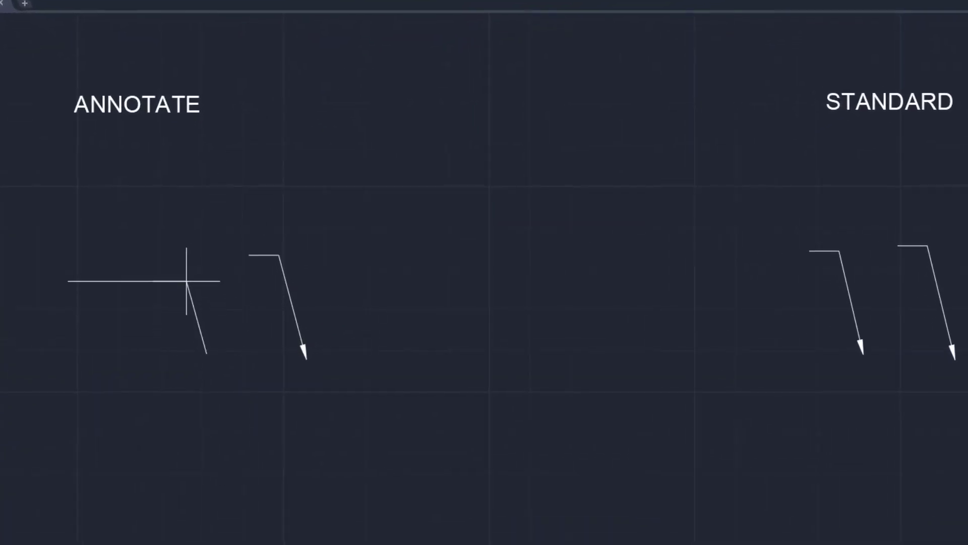
left_click(163, 200)
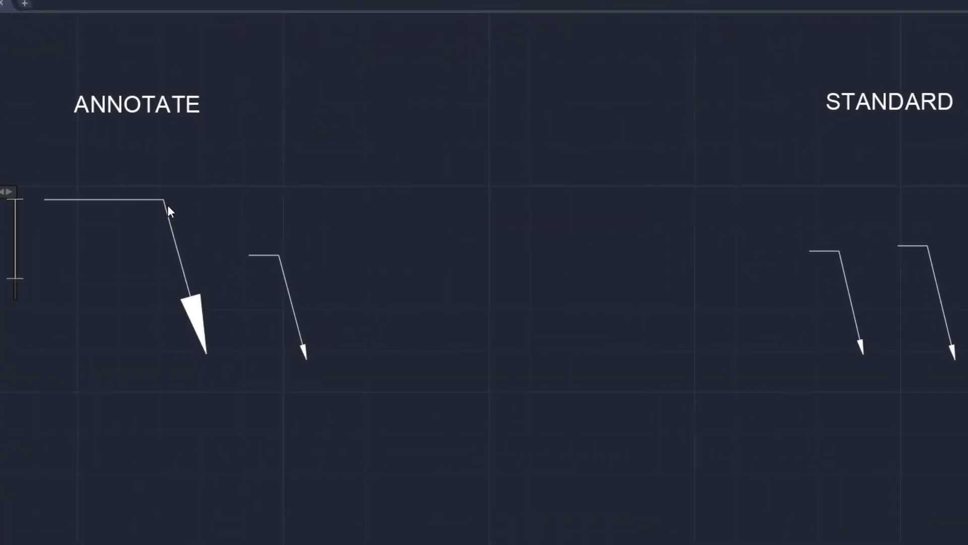
left_click(308, 184)
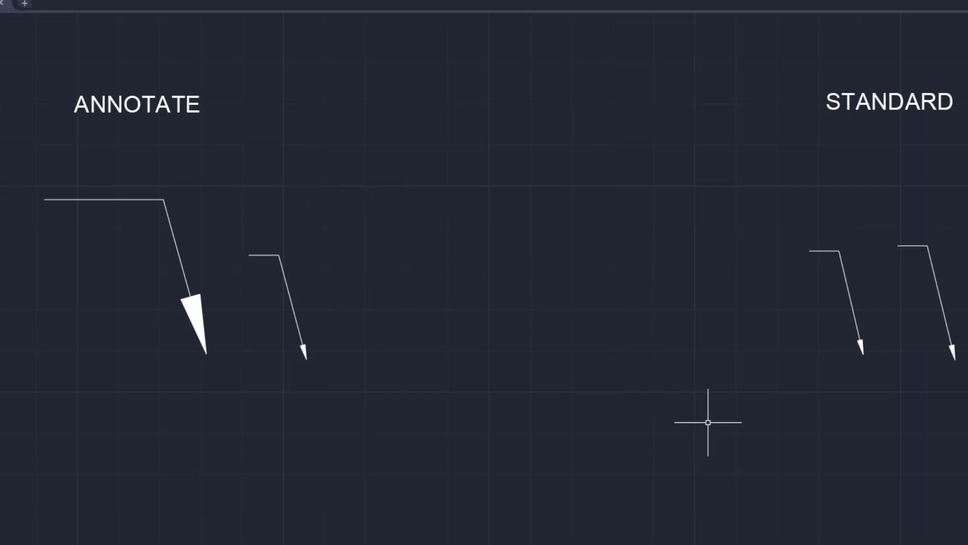
- Set the annotation scale to 1:20 and place a third textless annotative multileader beside the ones under the ANNOTATE heading
left_click(847, 544)
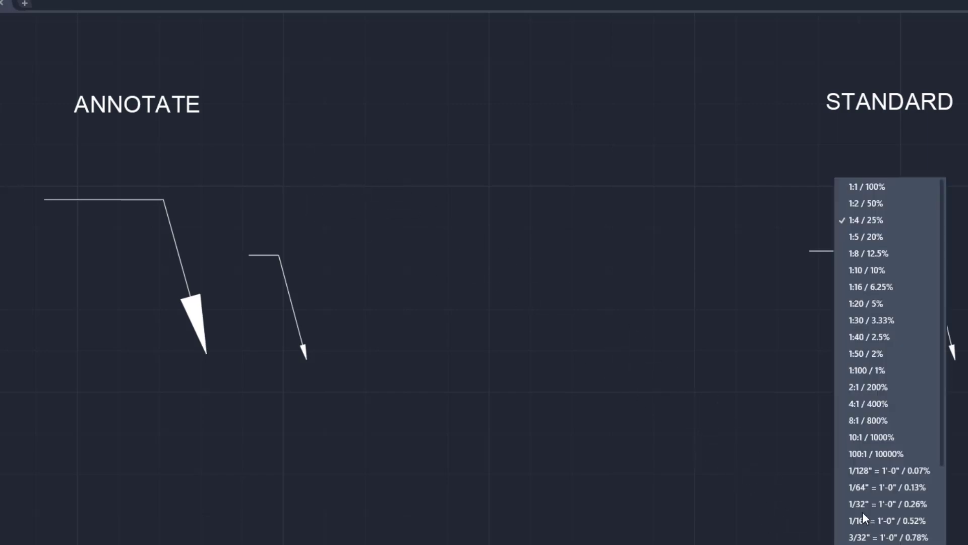
left_click(852, 304)
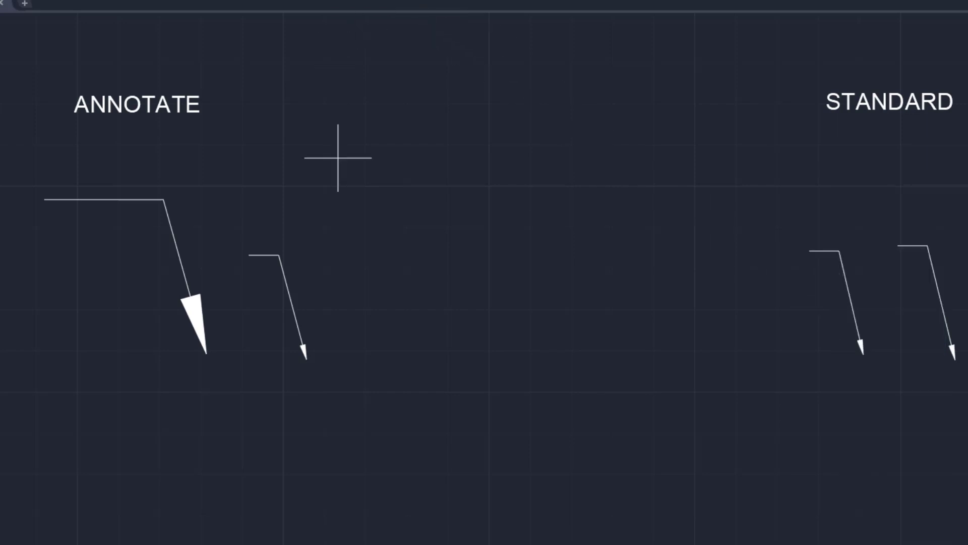
left_click(63, 337)
middle_click_drag(52, 256, 158, 270)
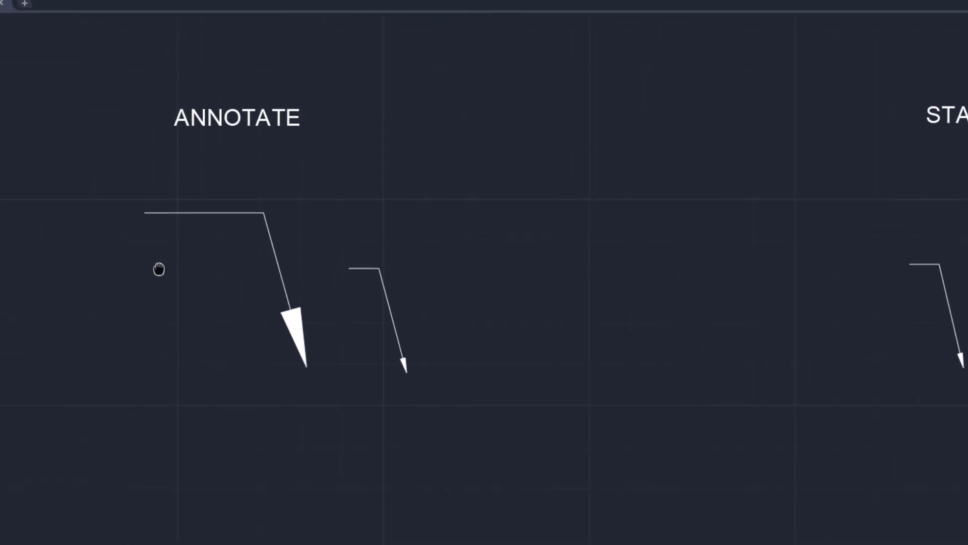
scroll(183, 259, "down", 6)
middle_click_drag(195, 193, 233, 236)
left_click(233, 236)
left_click(311, 251)
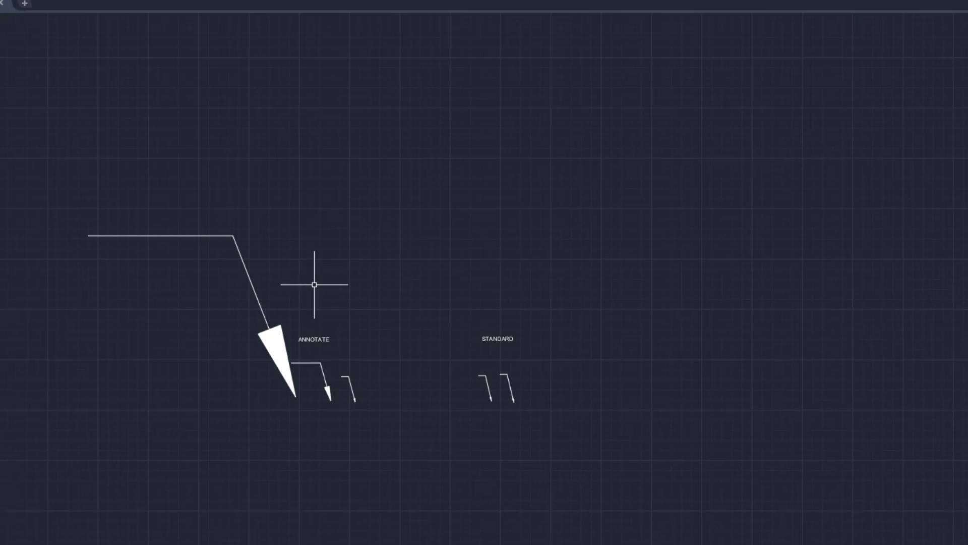
- Delete the oversized annotative multileader beside the ANNOTATE heading
scroll(373, 359, "up", 2)
middle_click_drag(373, 358, 471, 328)
scroll(544, 384, "up", 2)
scroll(544, 383, "up", 2)
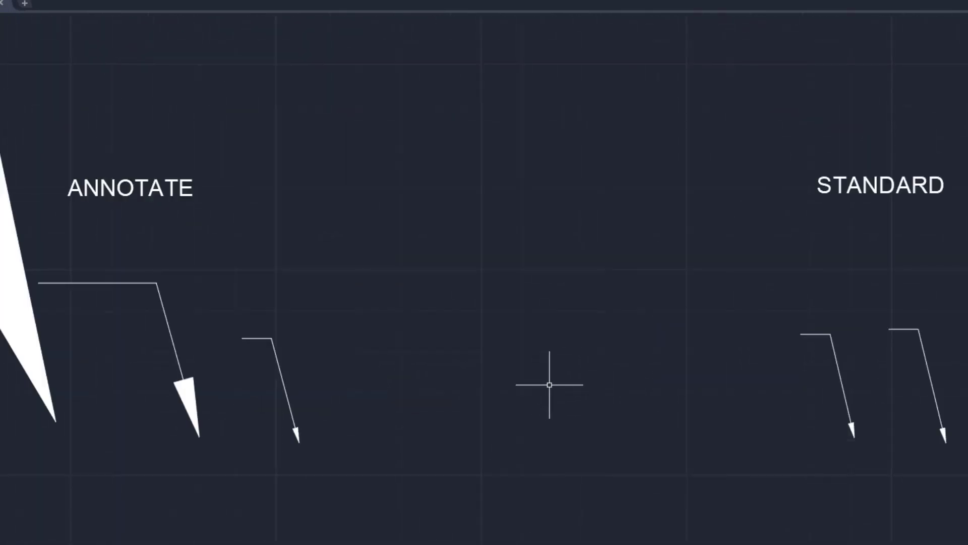
middle_click_drag(549, 384, 588, 379)
left_click(57, 217)
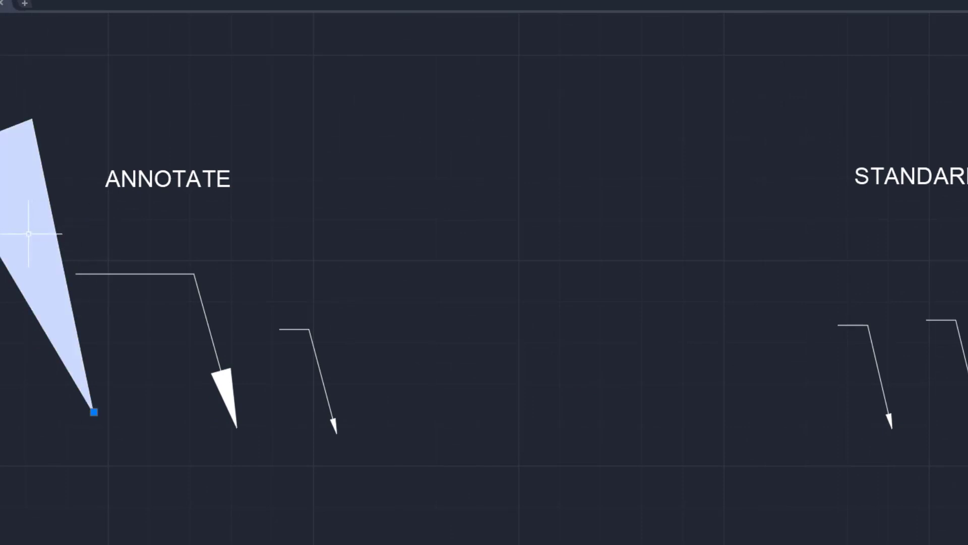
key("Delete")
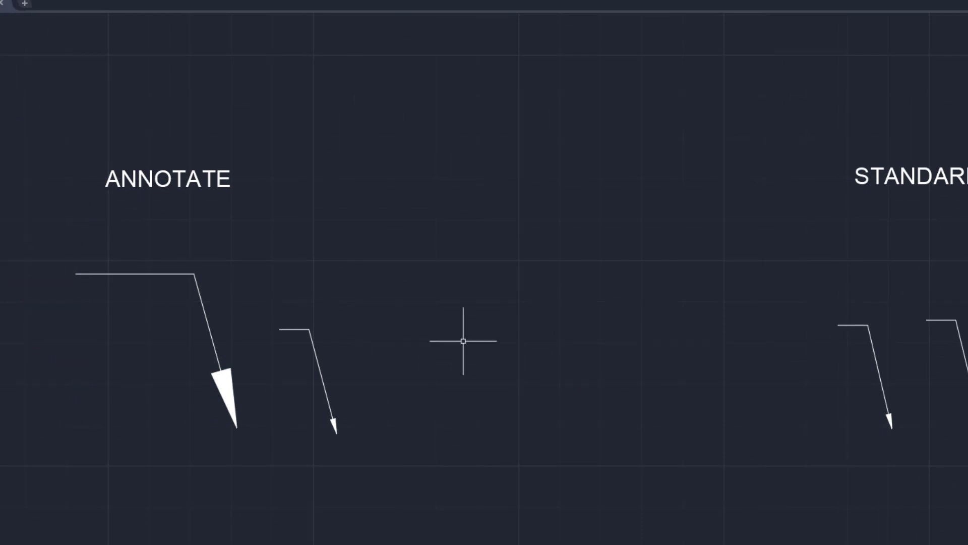
- Go to the Block and Mtext headings below the comparison leaders and set the annotation scale to 1:1
middle_click_drag(485, 340, 476, 322)
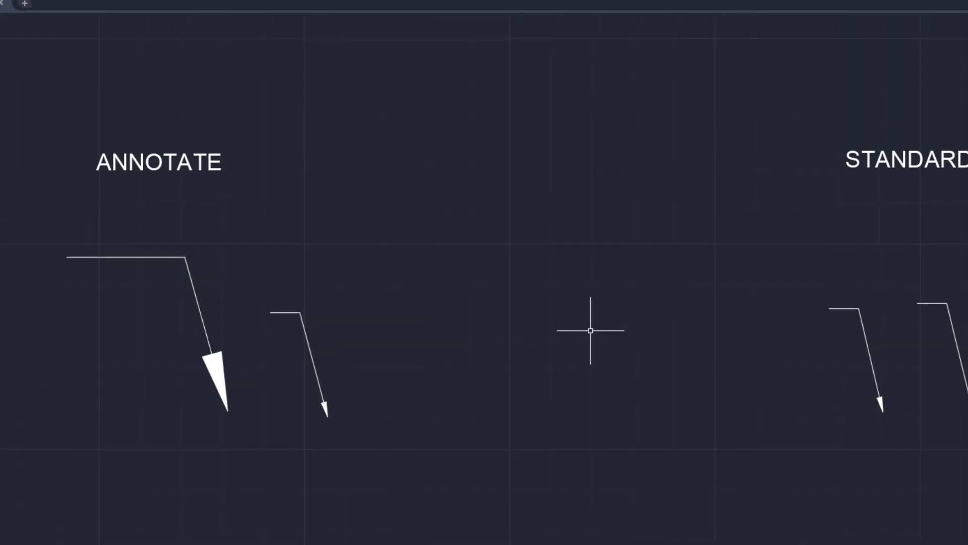
scroll(650, 348, "down", 2)
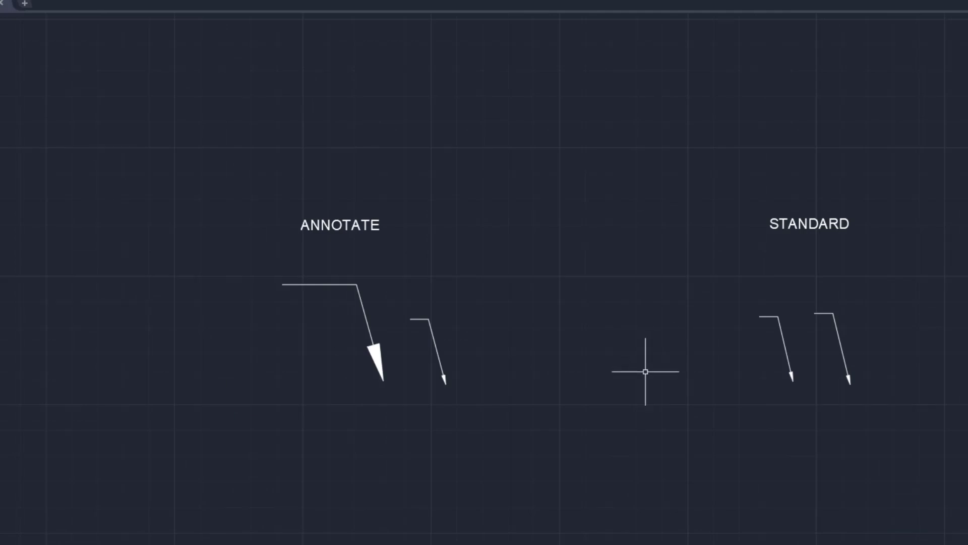
mouse_move(637, 417)
middle_mouse_down()
mouse_move(634, 94)
mouse_move(611, 129)
middle_mouse_up()
middle_click_drag(618, 291, 612, 162)
scroll(612, 162, "up", 2)
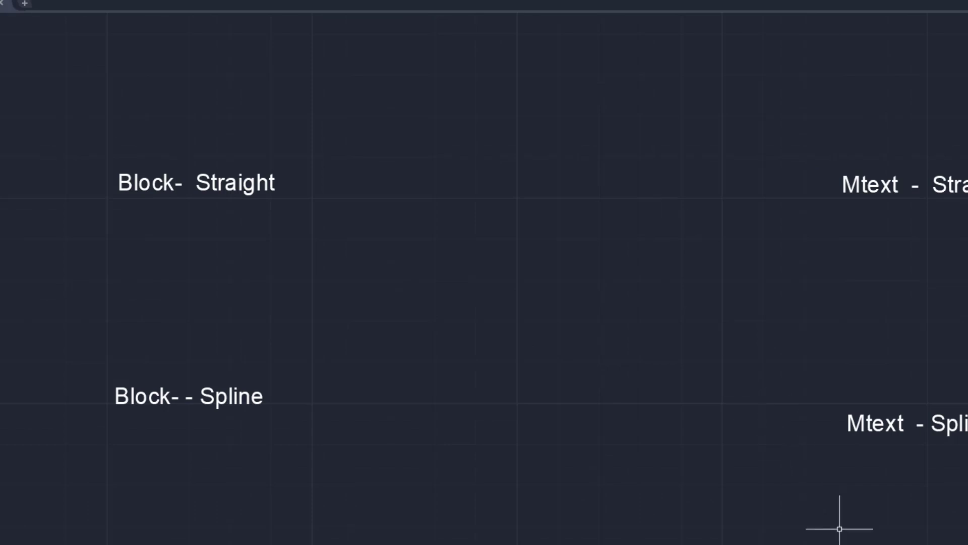
left_click(851, 544)
left_click(841, 186)
middle_click_drag(767, 244, 711, 231)
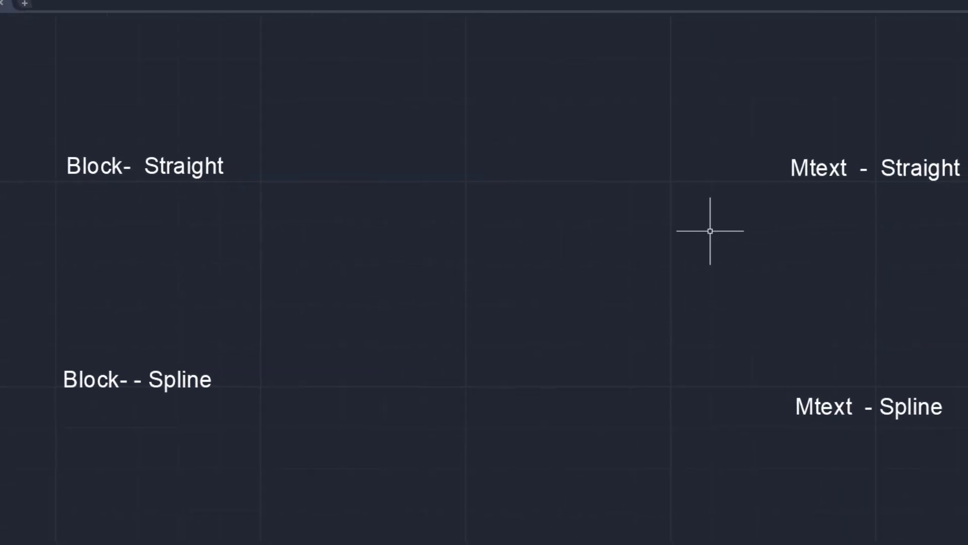
- Create a new non-annotative multileader style named "mtext - straight" based on Standard
left_click(528, 1)
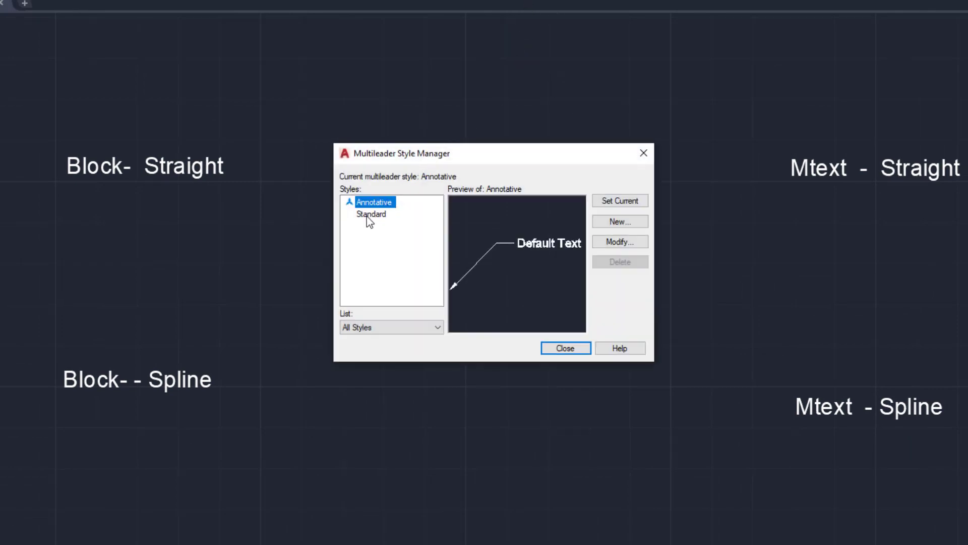
left_click(368, 216)
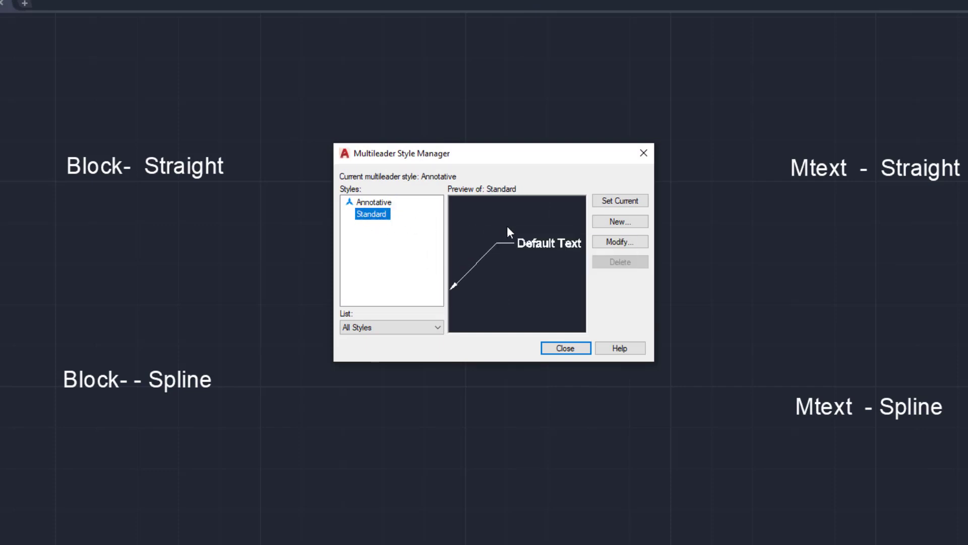
left_click(604, 228)
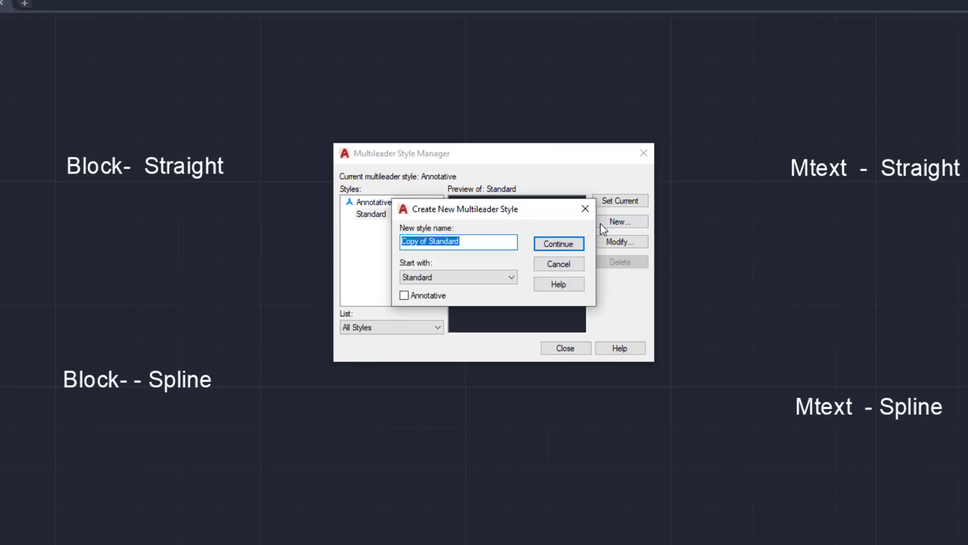
type("mtext - s")
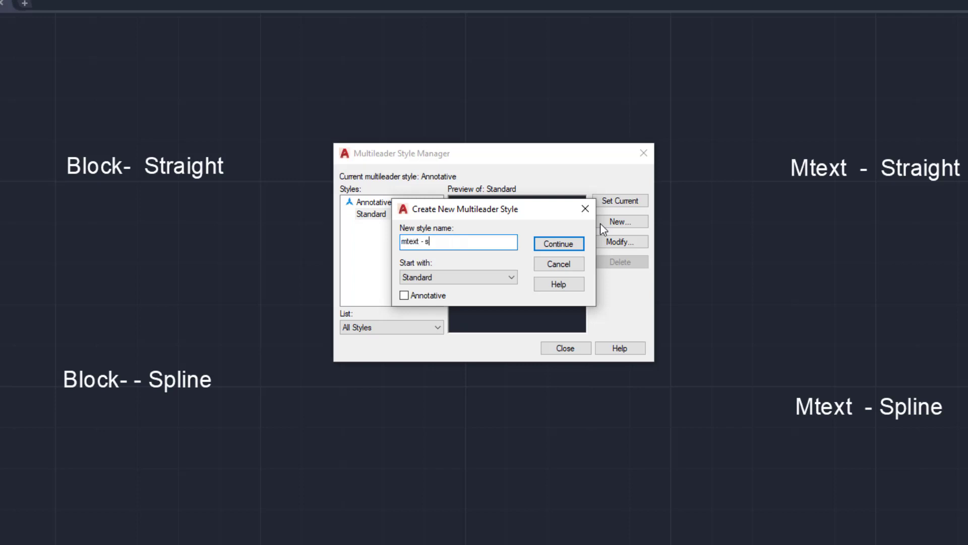
type("traight")
left_click(494, 279)
left_click(494, 280)
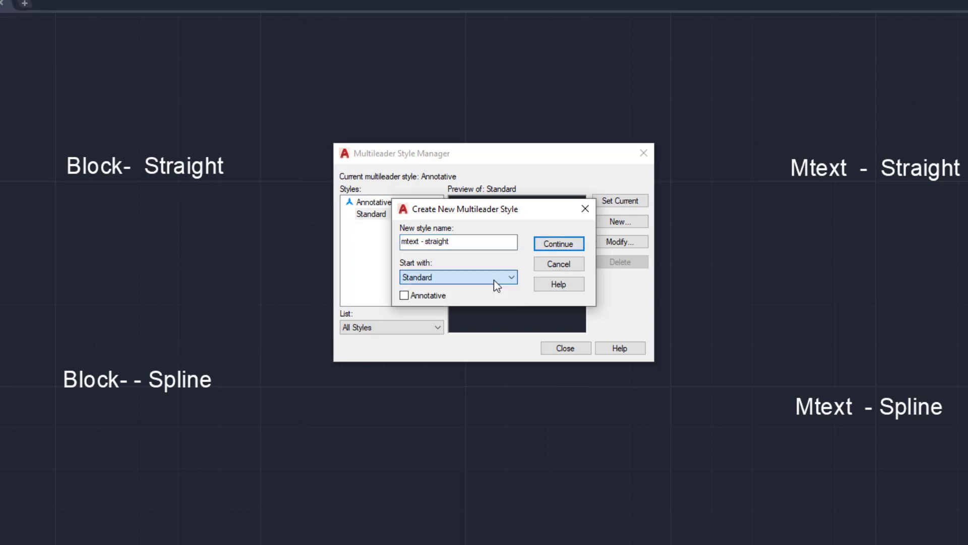
left_click(544, 246)
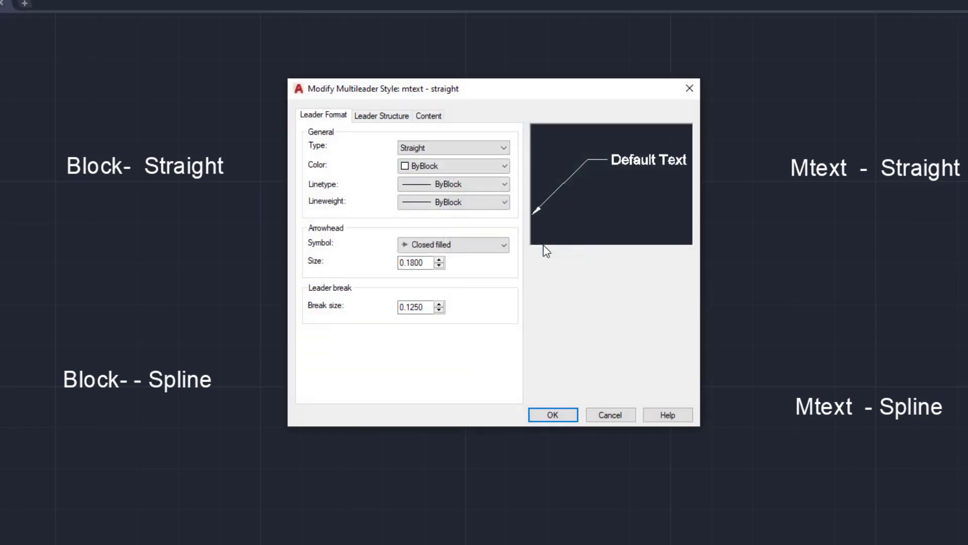
- Set the new style's leader type to Straight and color to Green, with linetype and lineweight ByBlock
left_click(481, 151)
left_click(413, 161)
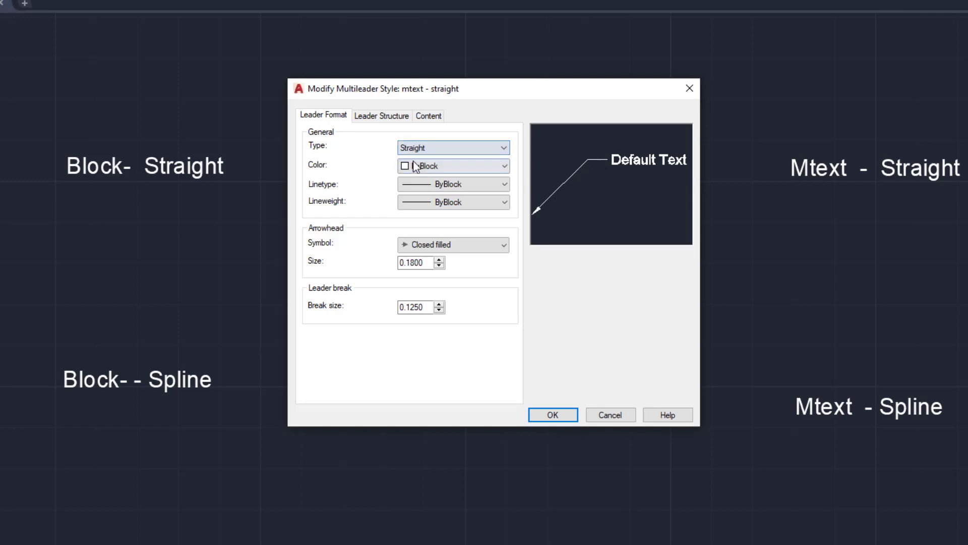
left_click(415, 167)
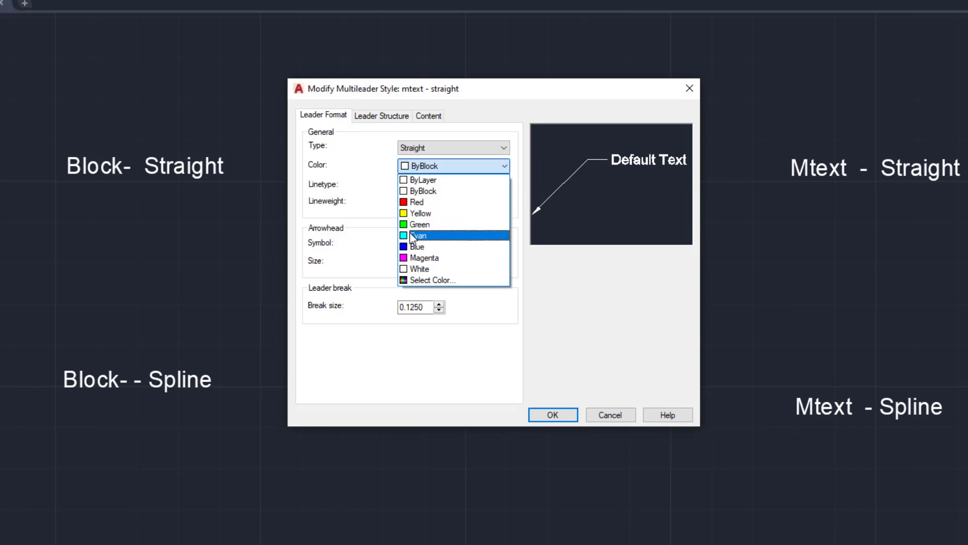
left_click(413, 224)
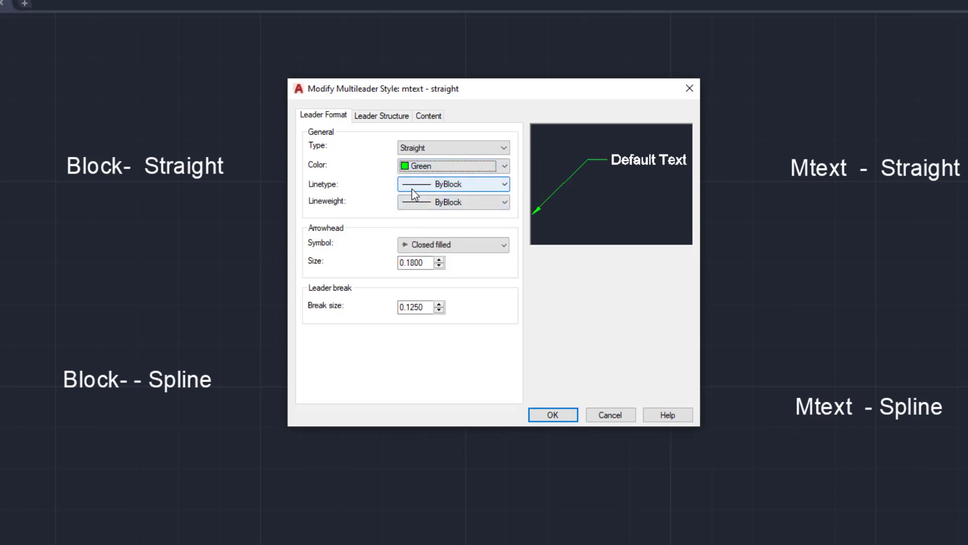
left_click(414, 193)
left_click(414, 209)
left_click(414, 203)
left_click(413, 222)
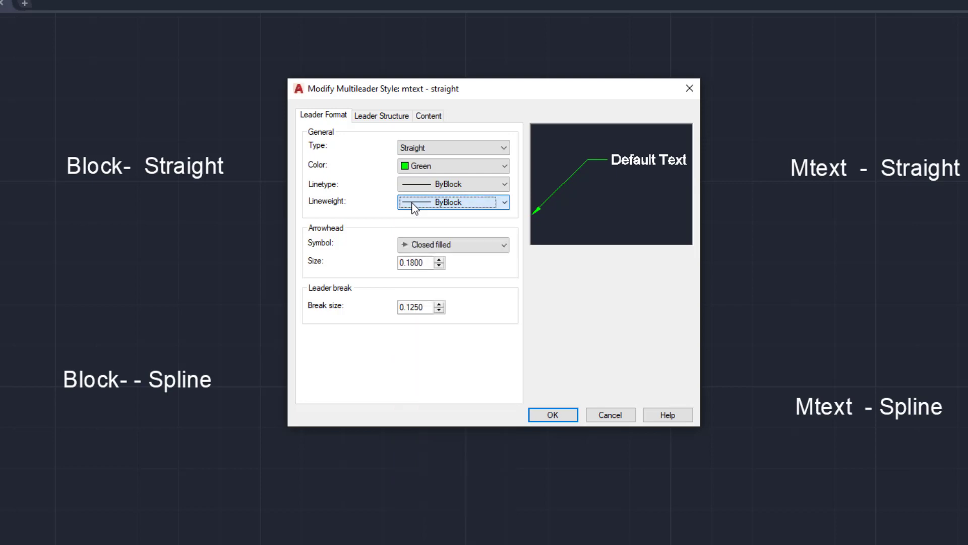
- Review the style's arrowhead symbols and size, leader structure settings, multileader content type and text style choices
left_click(410, 245)
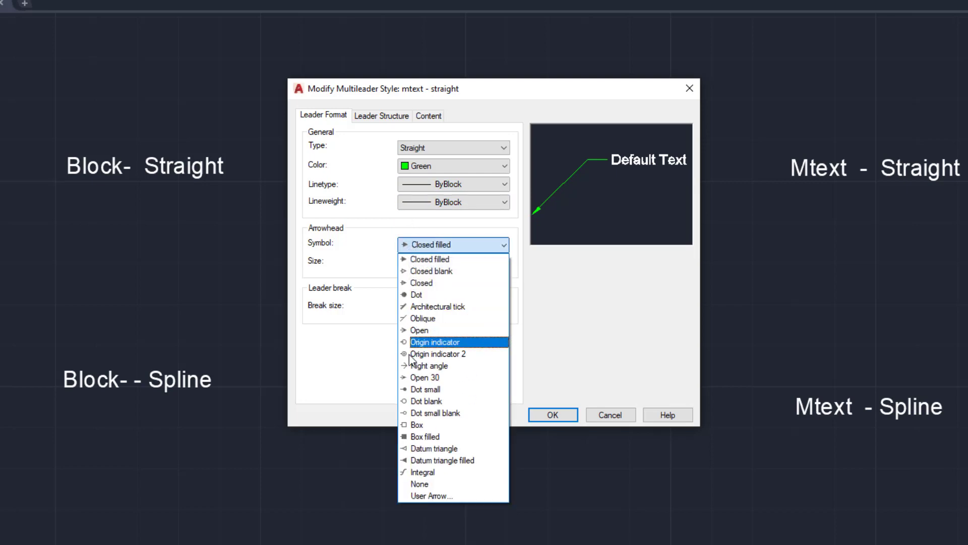
left_click(410, 236)
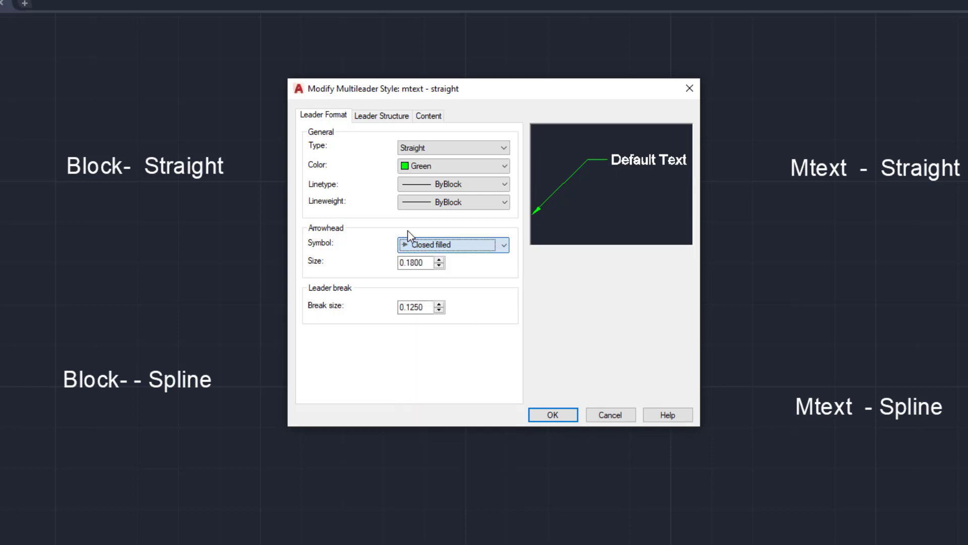
double_click(413, 263)
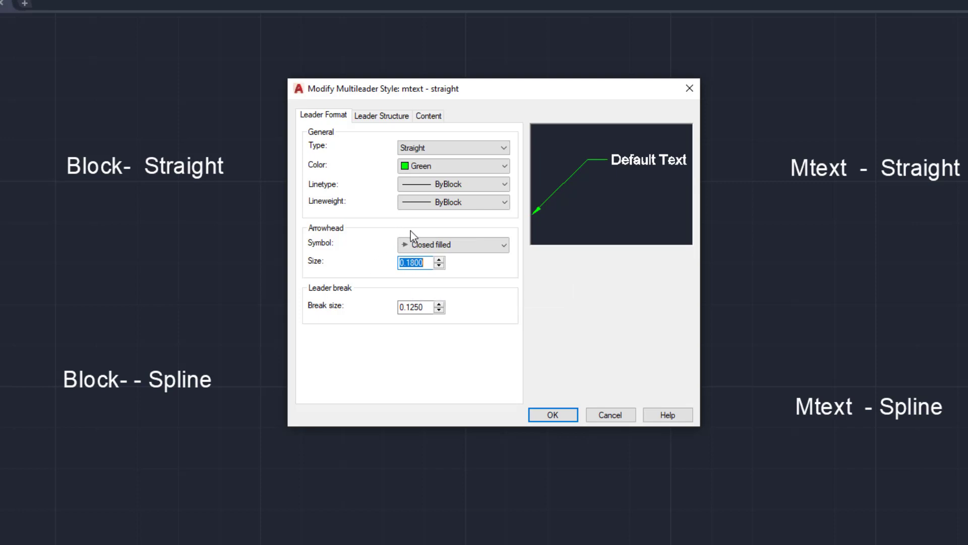
left_click(384, 116)
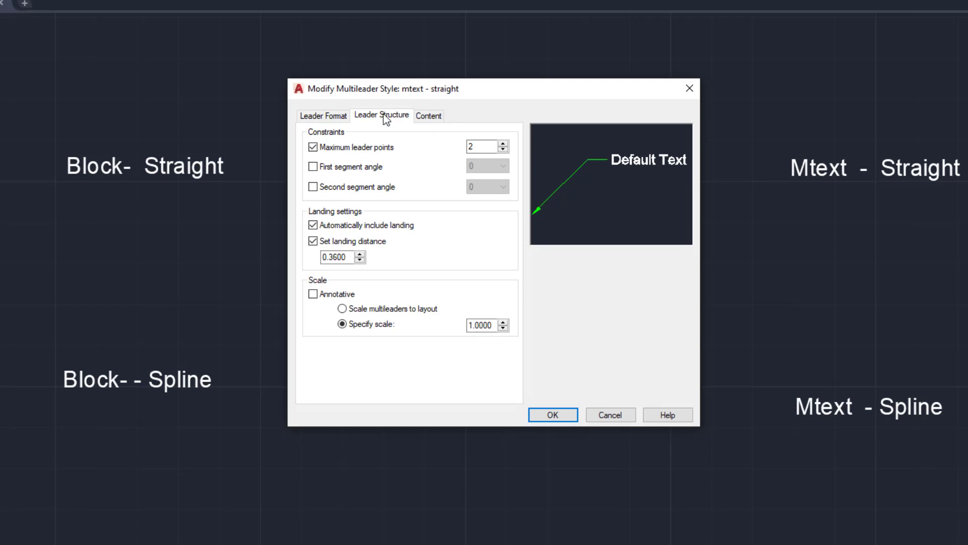
left_click(423, 117)
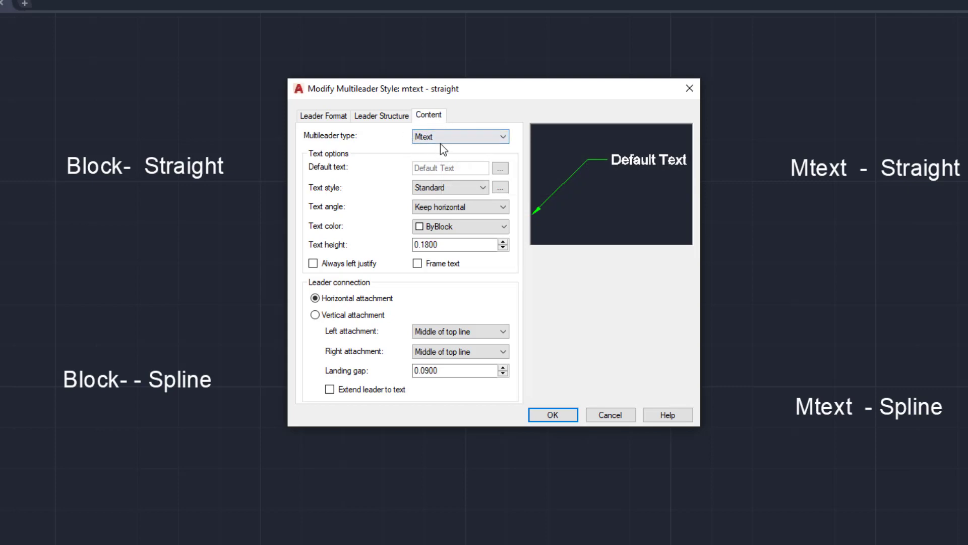
left_click(456, 137)
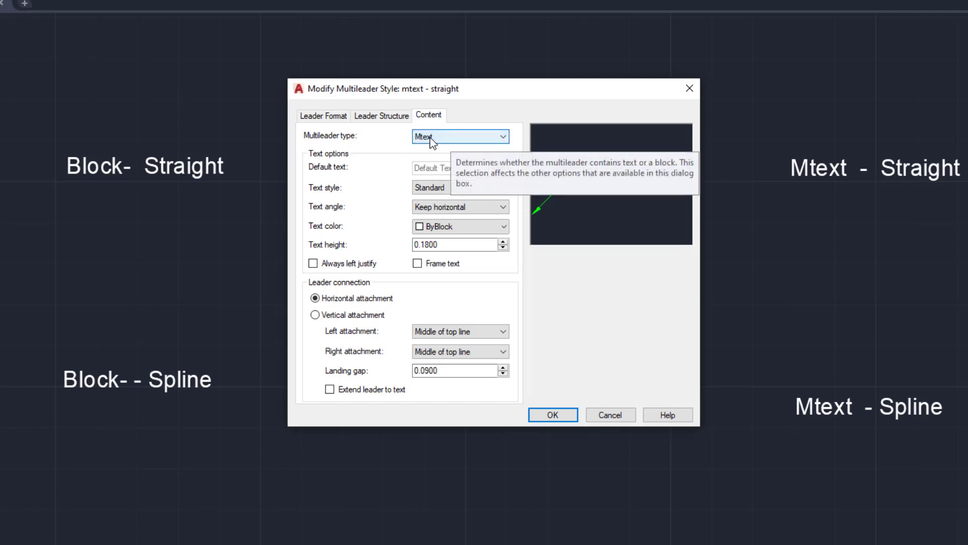
left_click(447, 189)
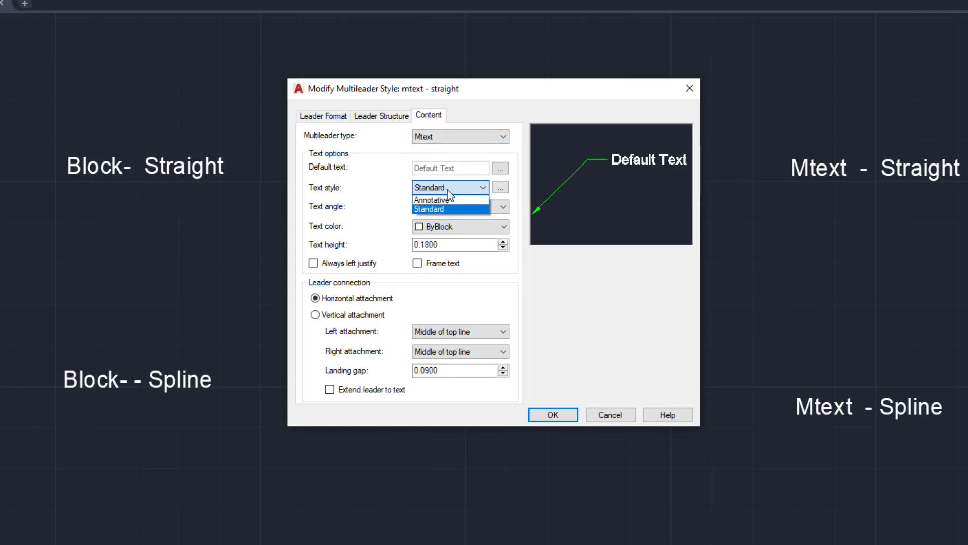
left_click(447, 189)
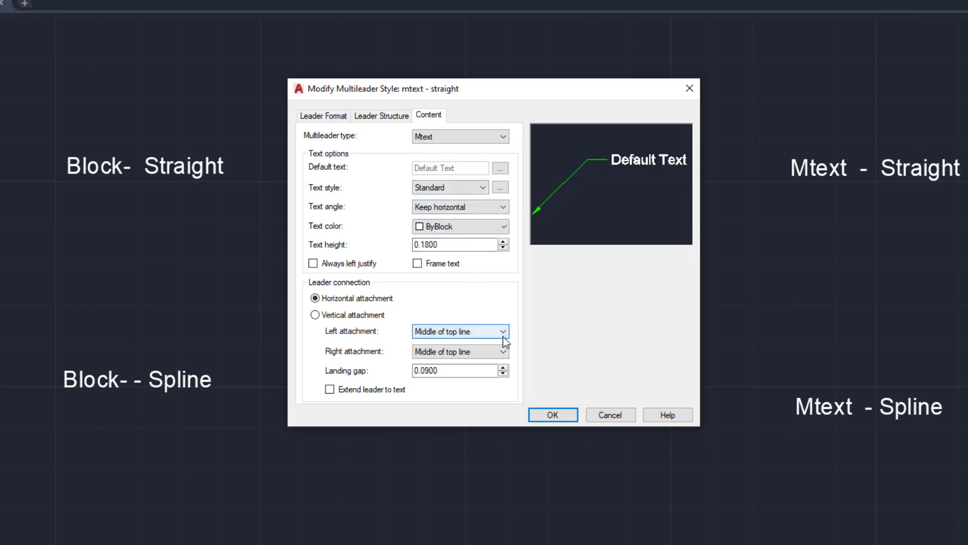
- Accept the mtext - straight style settings and close the Multileader Style Manager
left_click(543, 413)
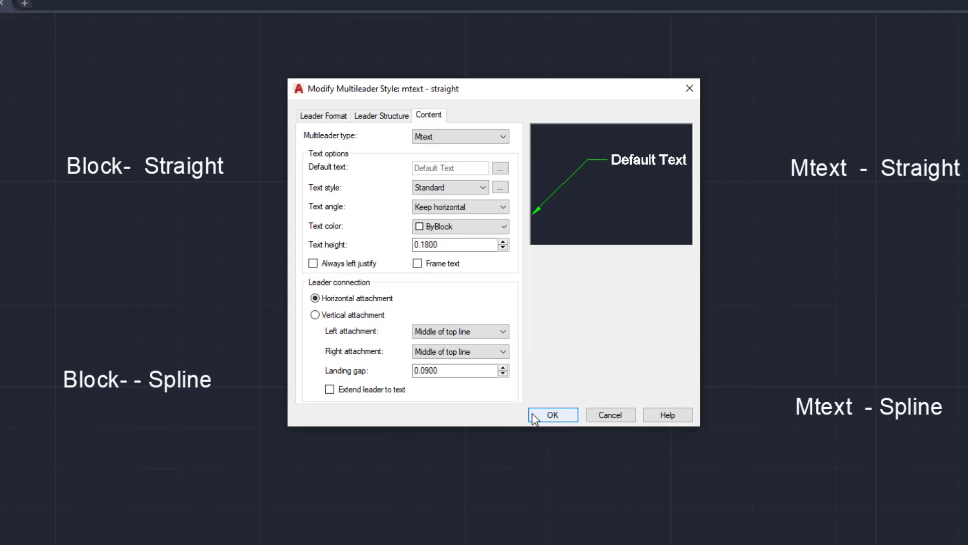
left_click(531, 413)
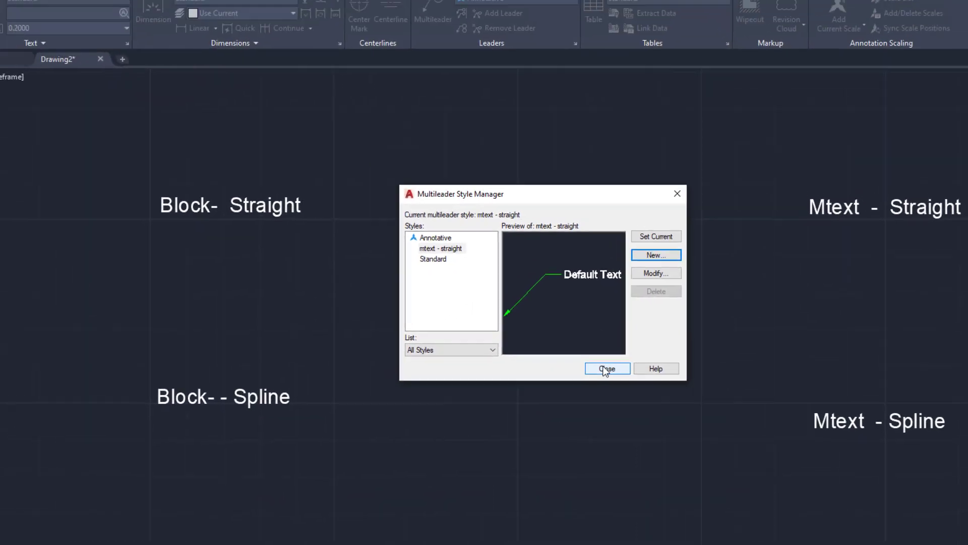
left_click(606, 369)
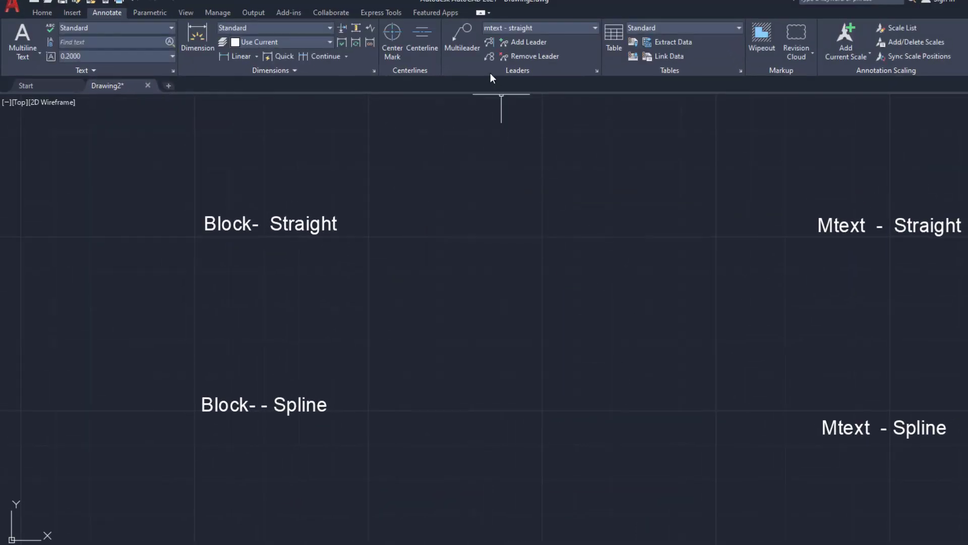
- Place a multileader containing "text" below the Mtext - Straight heading, with its arrowhead above the Mtext - Spline heading
left_click(462, 38)
left_click(933, 375)
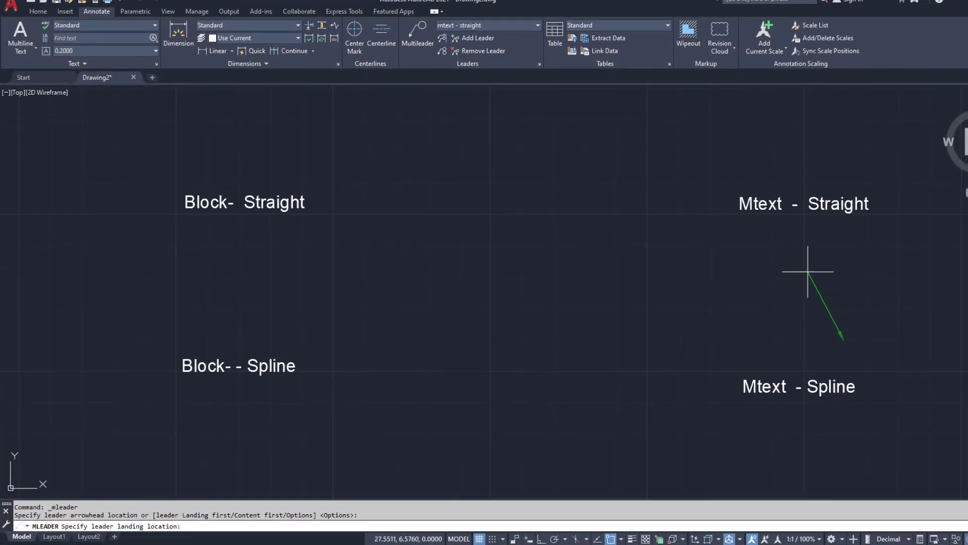
left_click(807, 271)
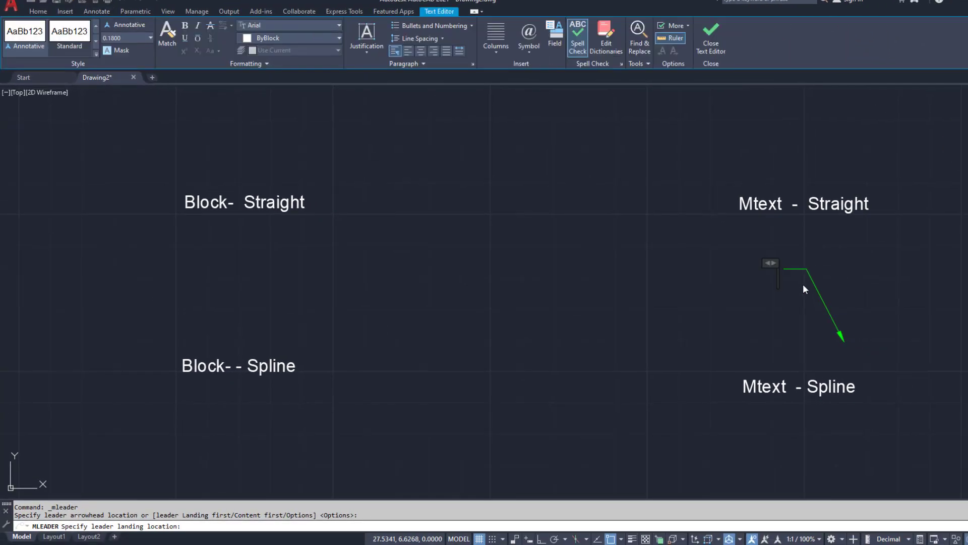
type("text")
left_click(756, 292)
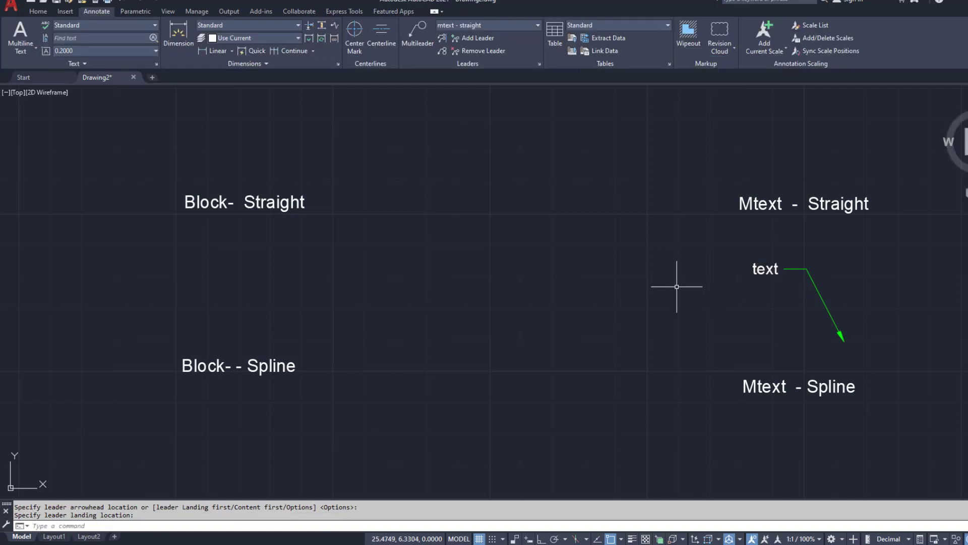
- Create a new multileader style named "mtext - spline" based on the mtext - straight style
middle_click_drag(683, 304, 679, 248)
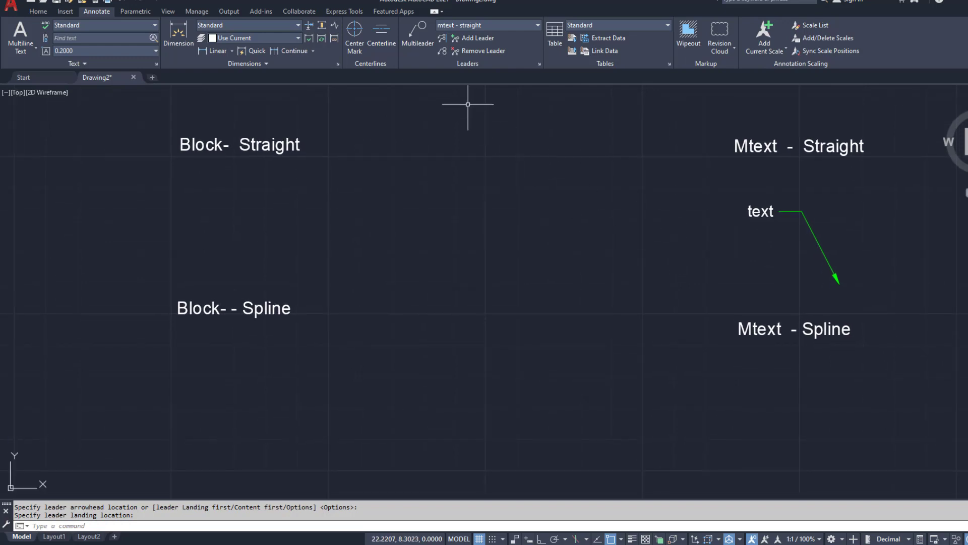
left_click(539, 65)
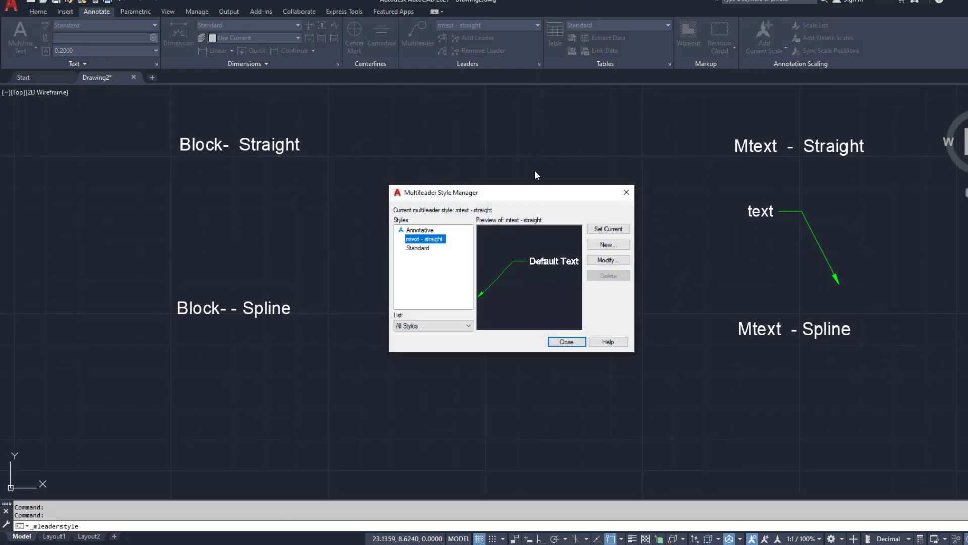
left_click(595, 245)
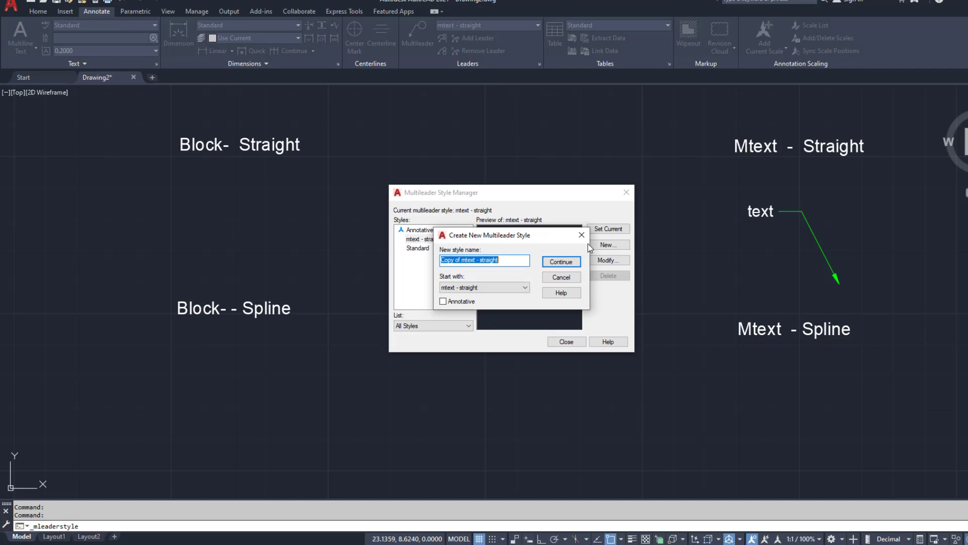
left_click(503, 261)
left_click_drag(462, 263, 421, 257)
key("BackSpace")
left_click_drag(487, 263, 462, 263)
type("spline")
left_click(552, 266)
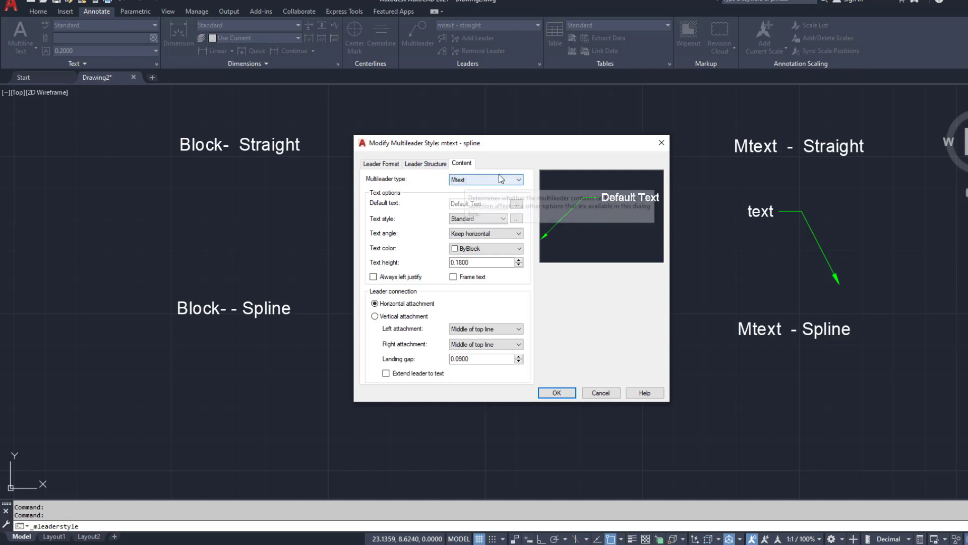
- Set the mtext - spline style's leader type to Spline, accept the settings and close the Multileader Style Manager
left_click(427, 164)
left_click(393, 165)
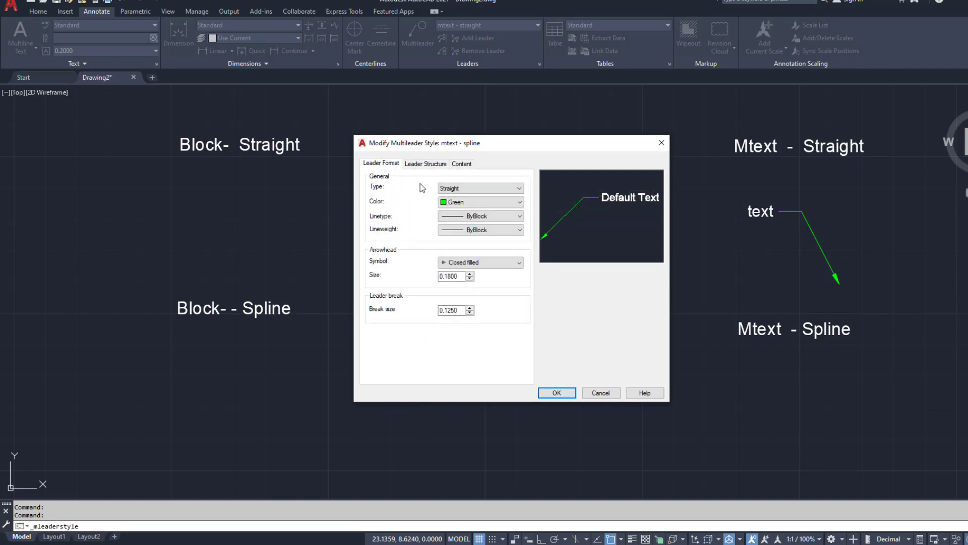
left_click(479, 188)
left_click(472, 204)
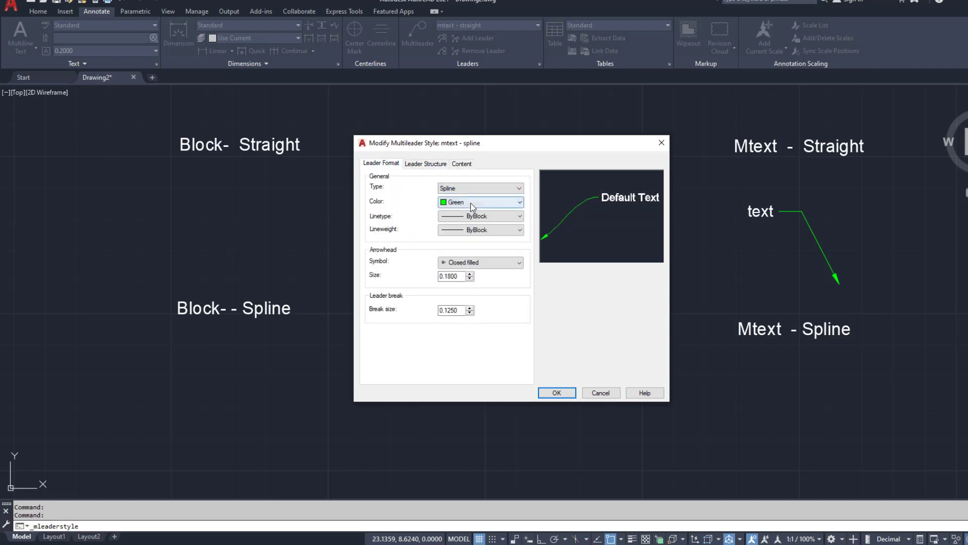
left_click(546, 392)
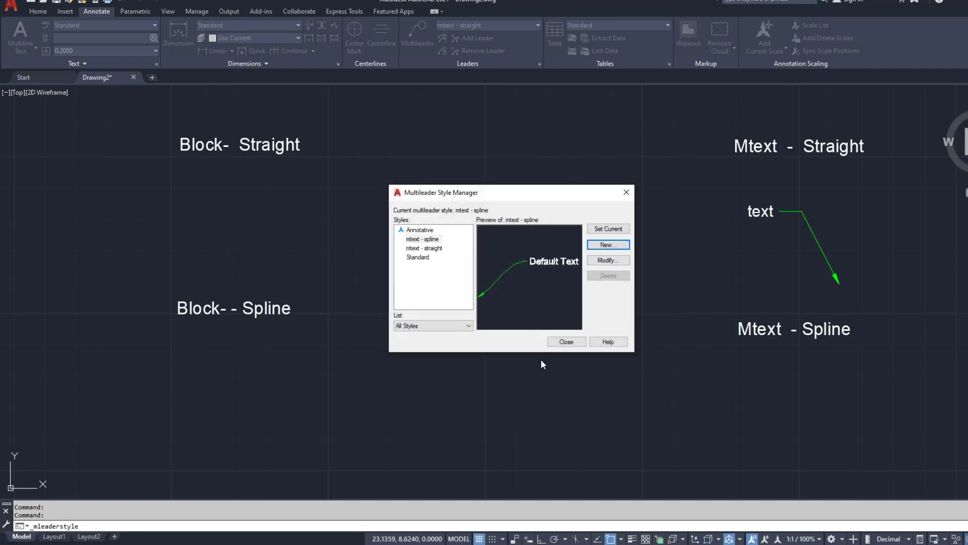
left_click(550, 342)
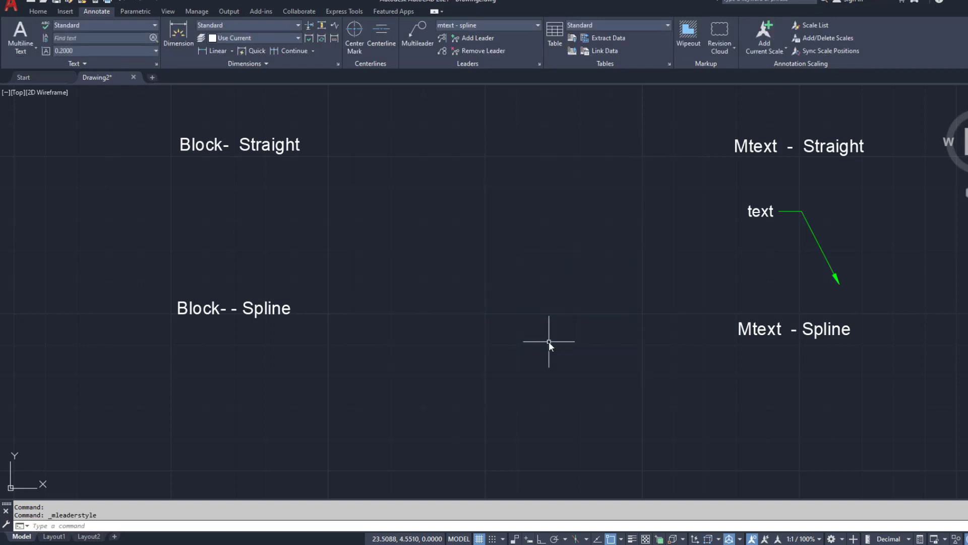
- Place a multileader containing "text" below the Mtext - Spline heading, with its arrowhead lower than and to the right of the text
left_click(418, 44)
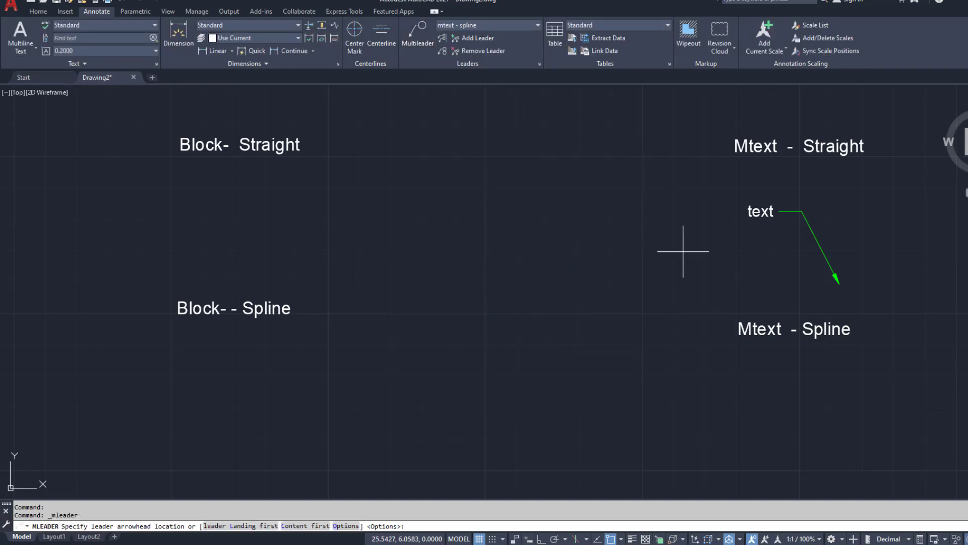
left_click(839, 432)
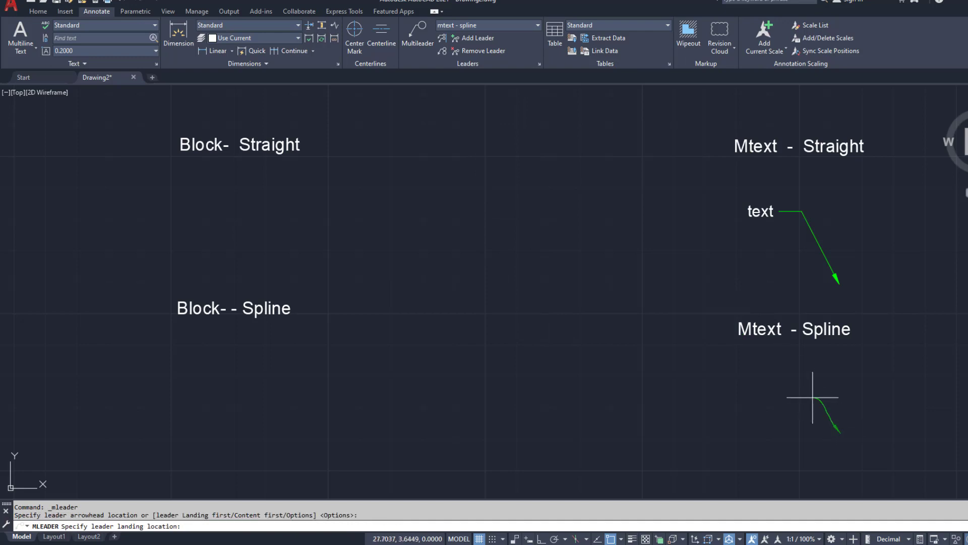
left_click(764, 373)
type("texz")
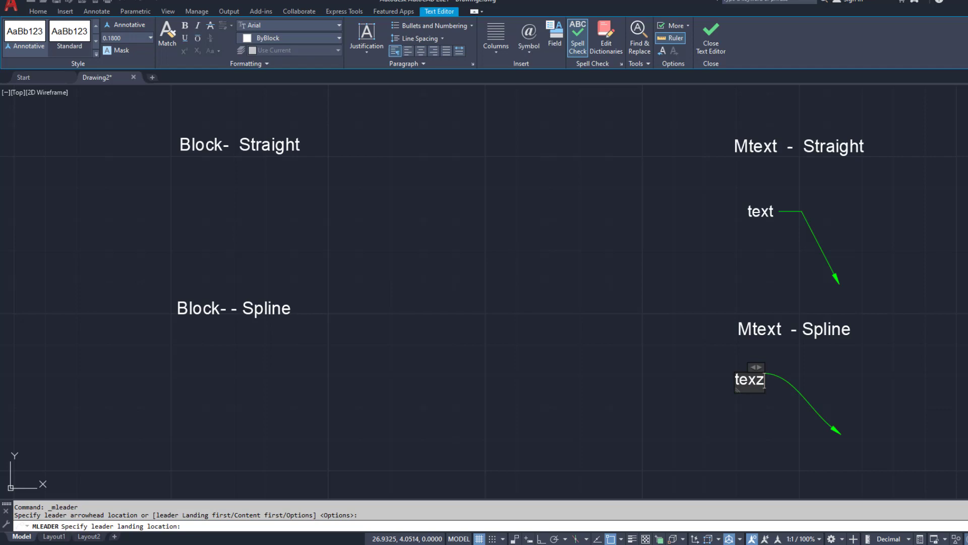
key("BackSpace")
type("t")
left_click(702, 321)
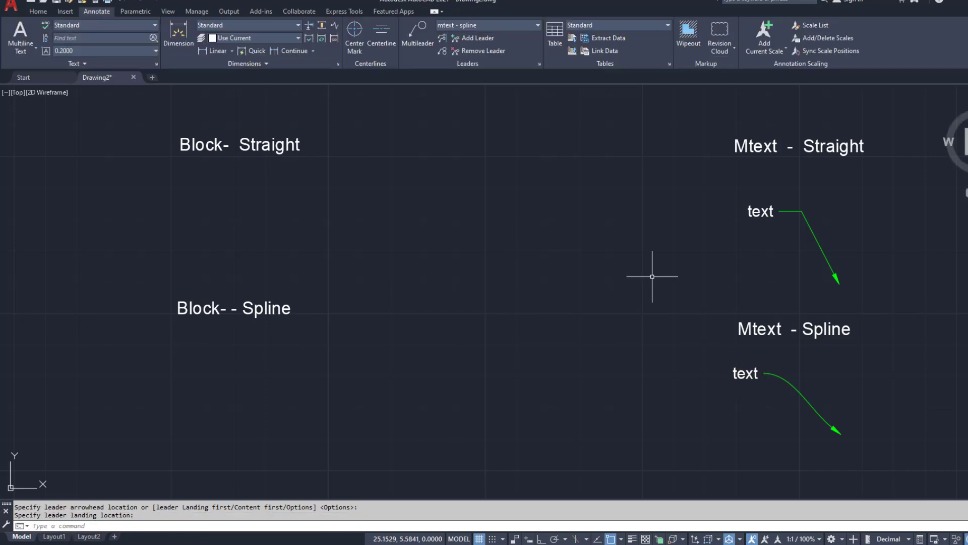
- Create a new multileader style named "block - spline" based on the mtext - spline style
mouse_move(645, 278)
middle_mouse_down()
mouse_move(636, 268)
mouse_move(601, 267)
middle_mouse_up()
scroll(597, 264, "down", 2)
scroll(596, 264, "up", 2)
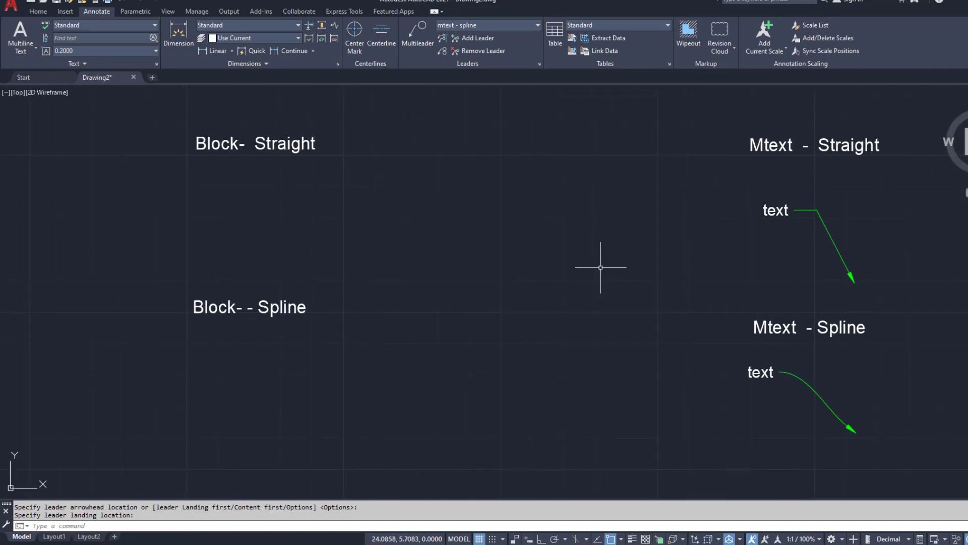
left_click(538, 63)
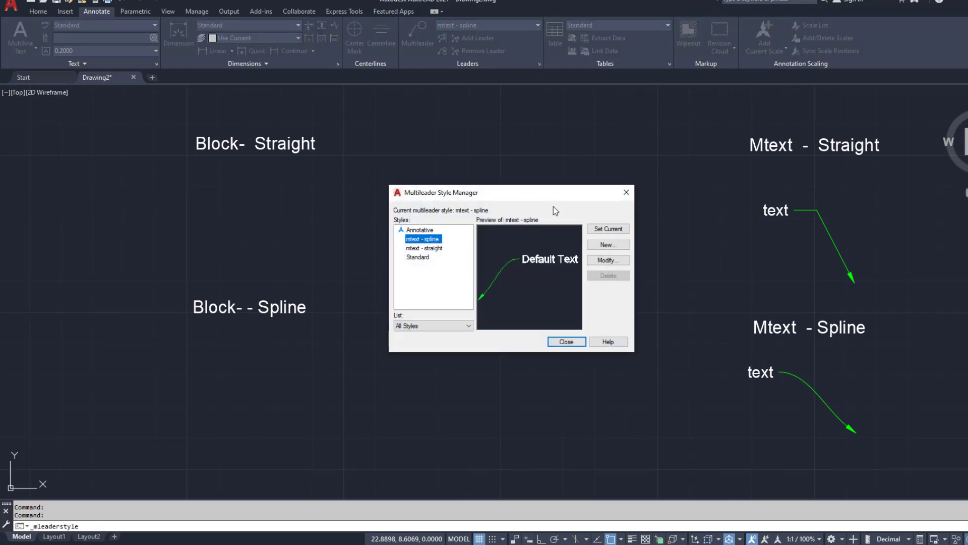
left_click(581, 244)
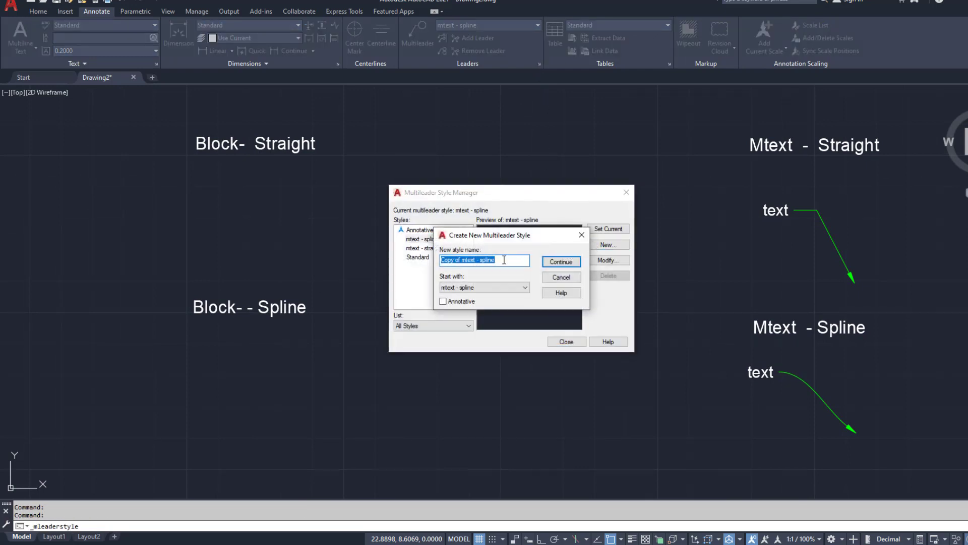
left_click(497, 286)
left_click(497, 285)
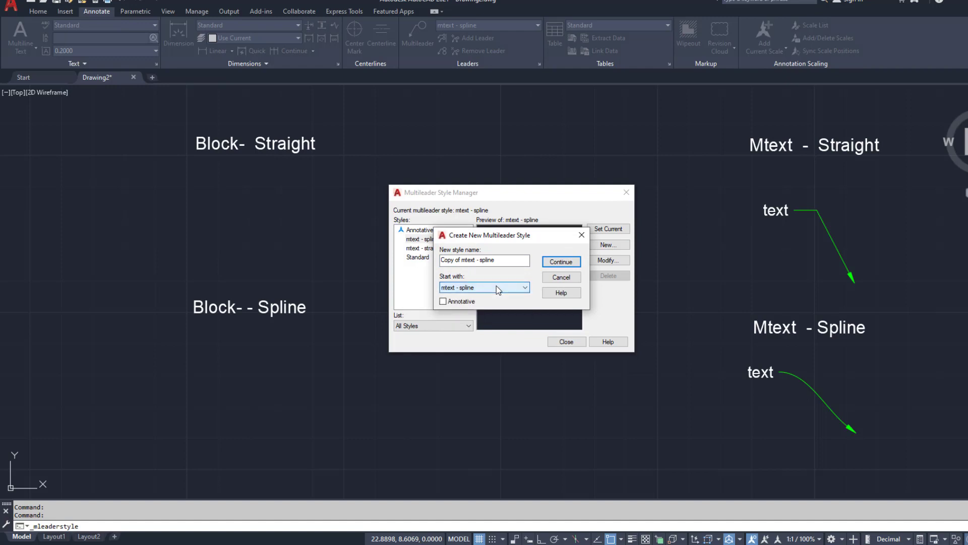
left_click_drag(461, 260, 430, 269)
key("BackSpace")
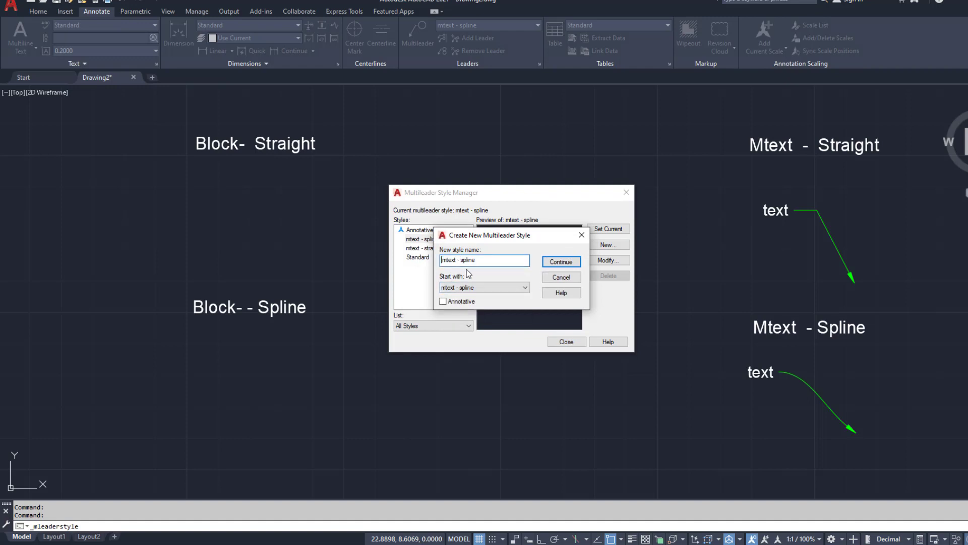
left_click_drag(457, 262, 435, 262)
type("block")
left_click(558, 262)
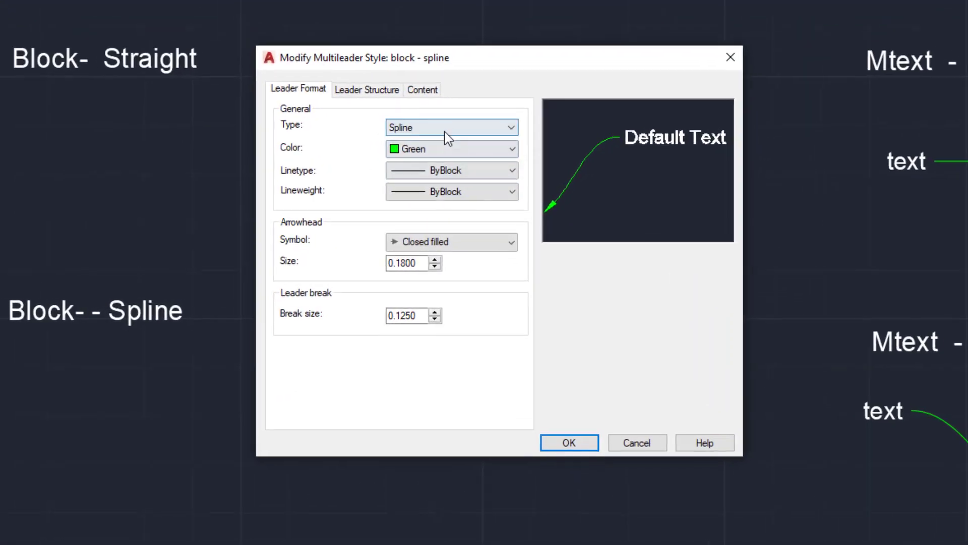
- Keep the block - spline leader type as Spline and set its content to Block with Circle as the source block
left_click(477, 188)
left_click(443, 128)
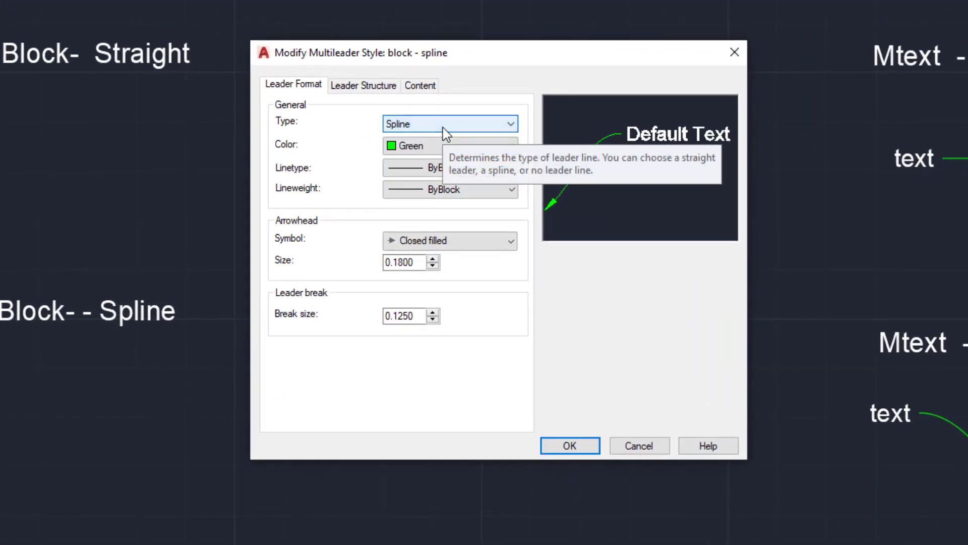
left_click(428, 89)
left_click(435, 109)
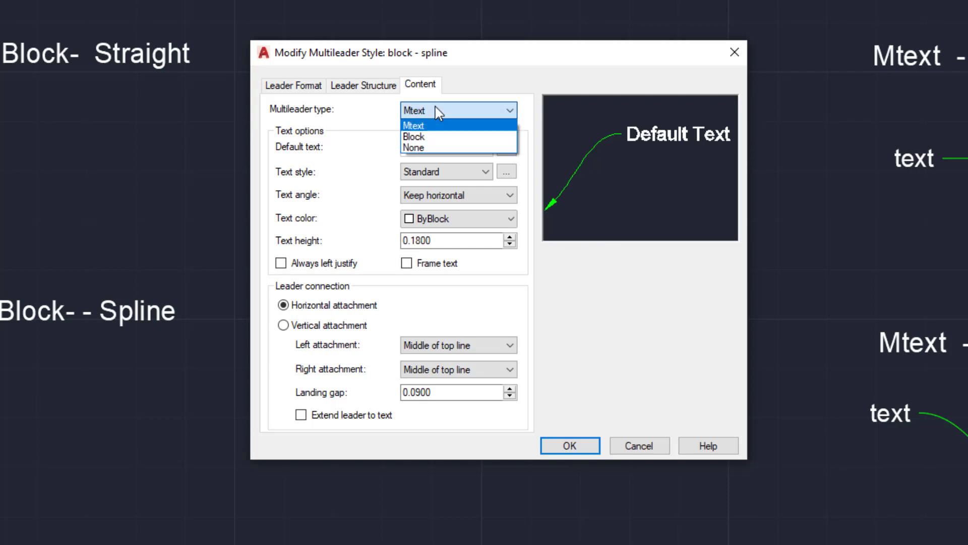
left_click(411, 139)
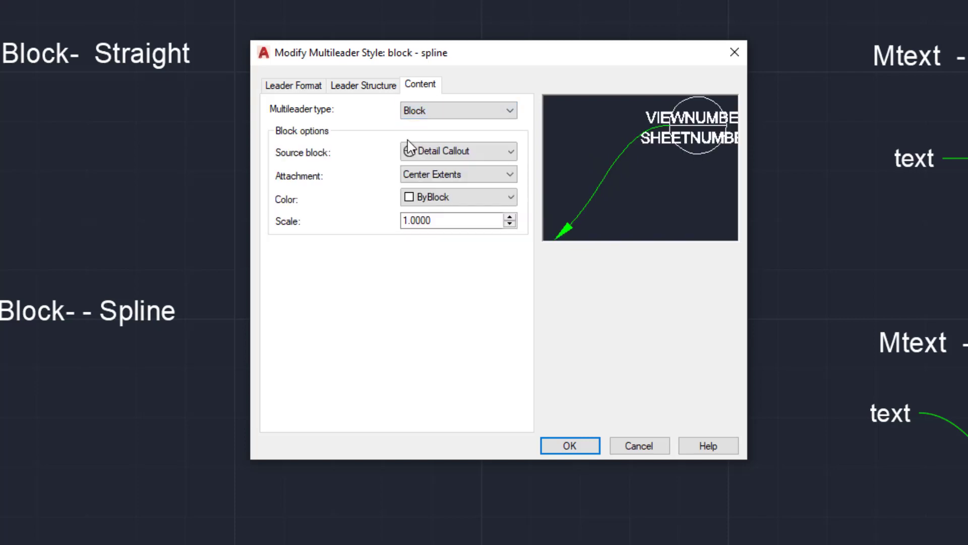
left_click(480, 151)
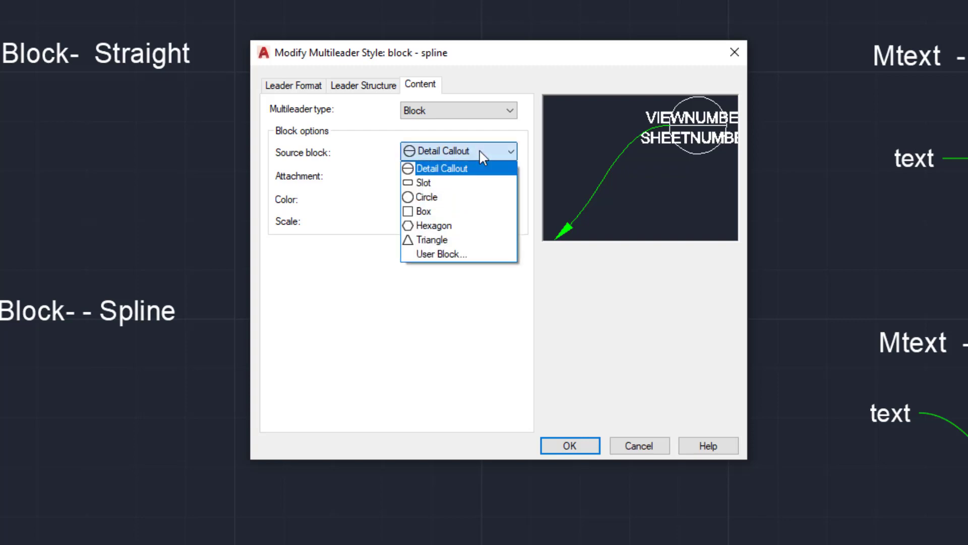
left_click(465, 197)
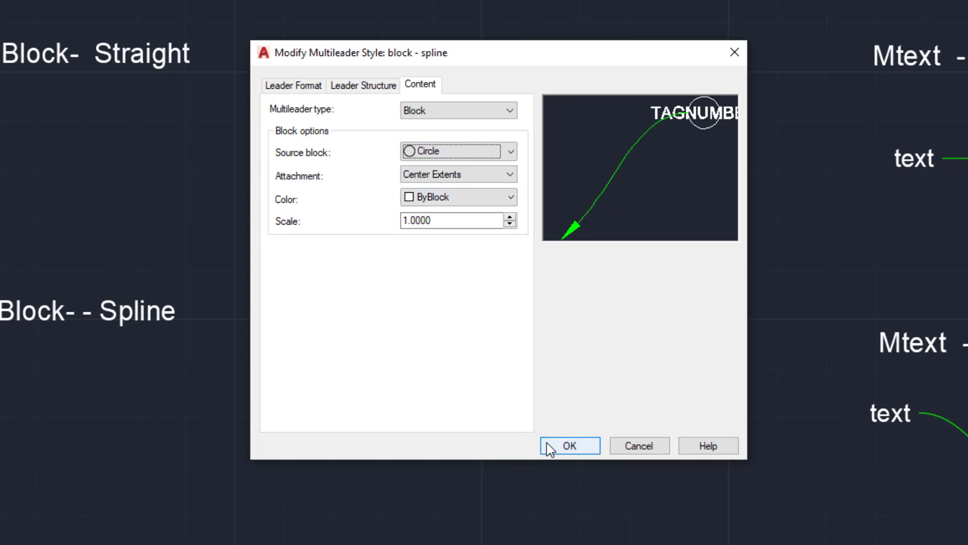
- Set the block content's color to Green, accept the block - spline style and close the Multileader Style Manager
left_click(482, 198)
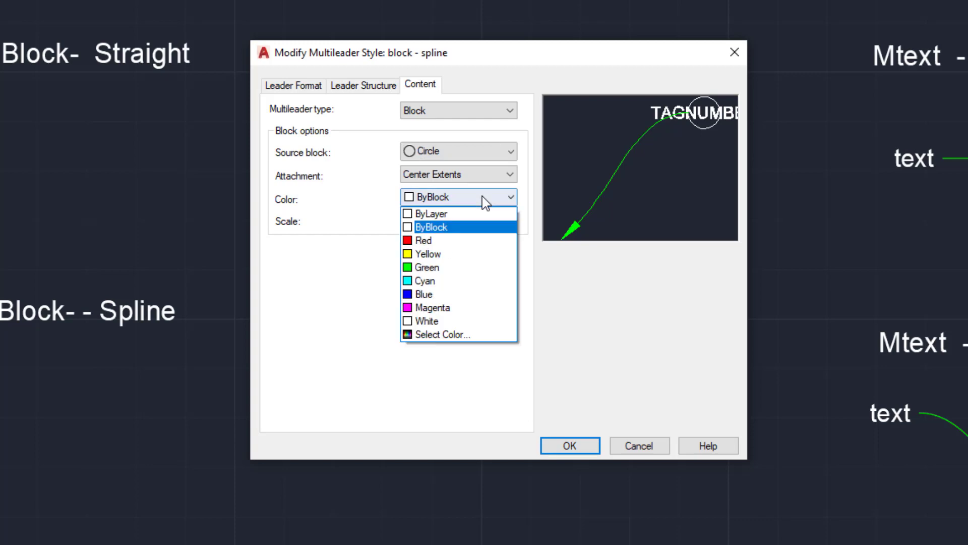
left_click(423, 267)
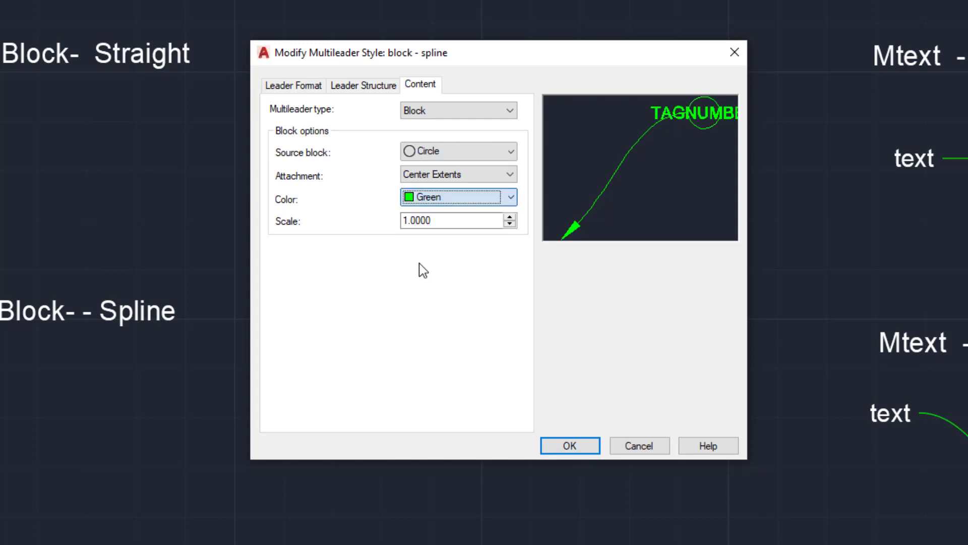
left_click(546, 447)
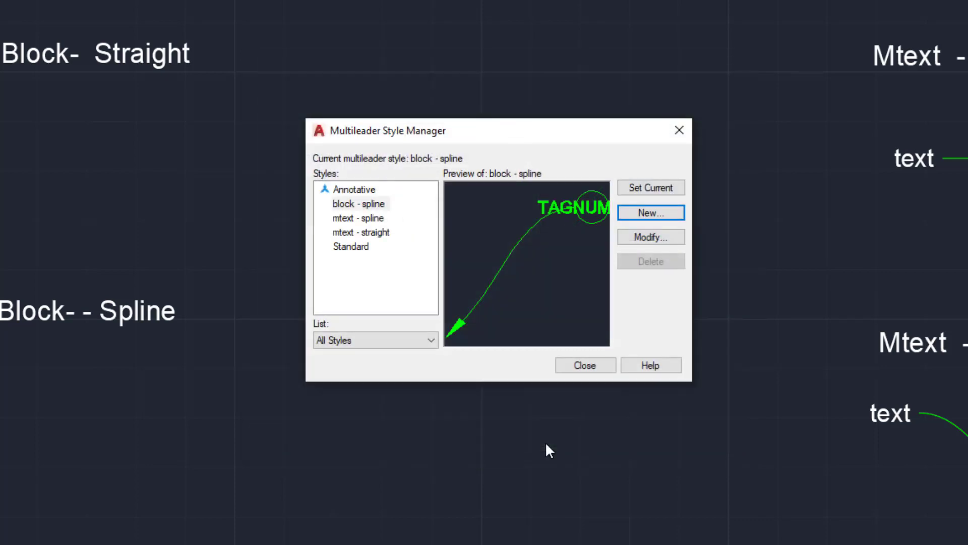
left_click(567, 364)
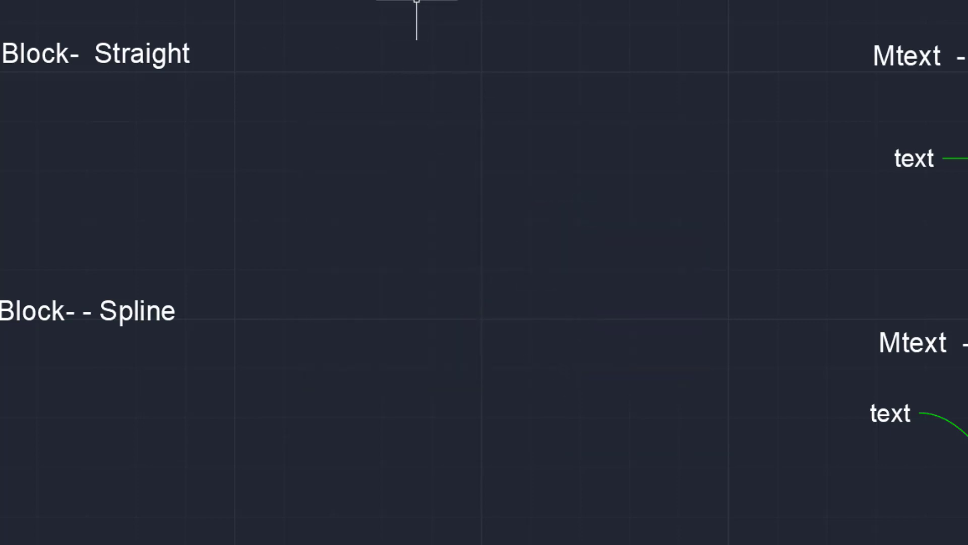
- Place a block multileader below the Block - Spline heading and enter N1 as its tag number
left_click(210, 530)
left_click(84, 405)
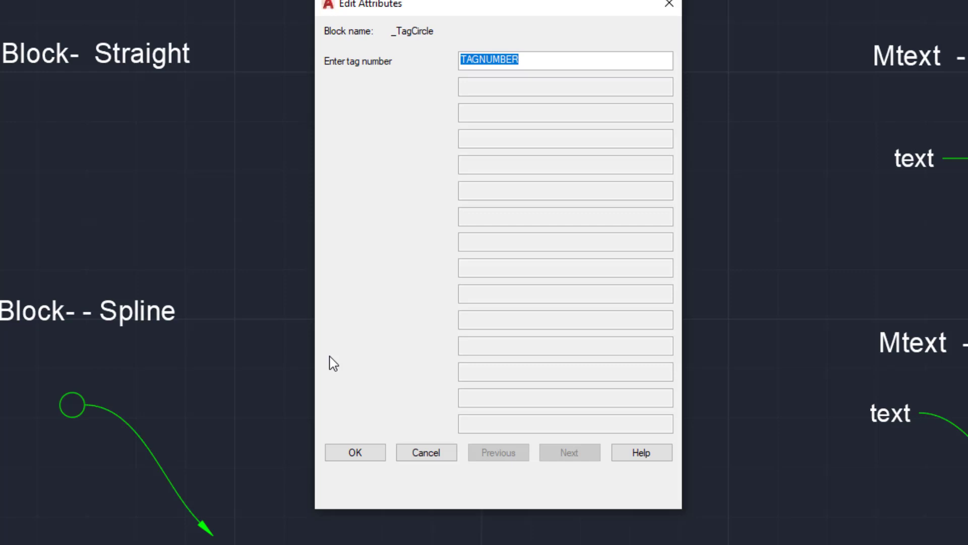
type("N1")
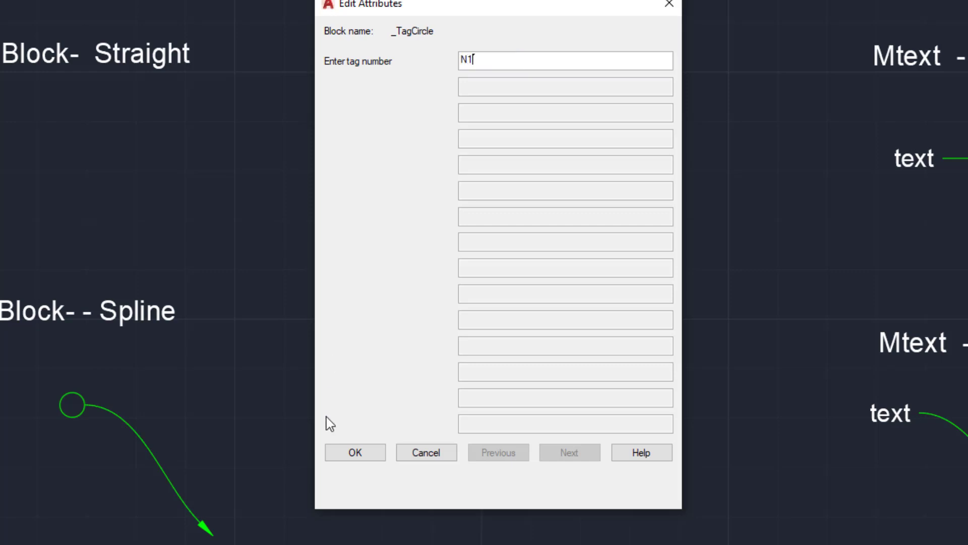
left_click(331, 453)
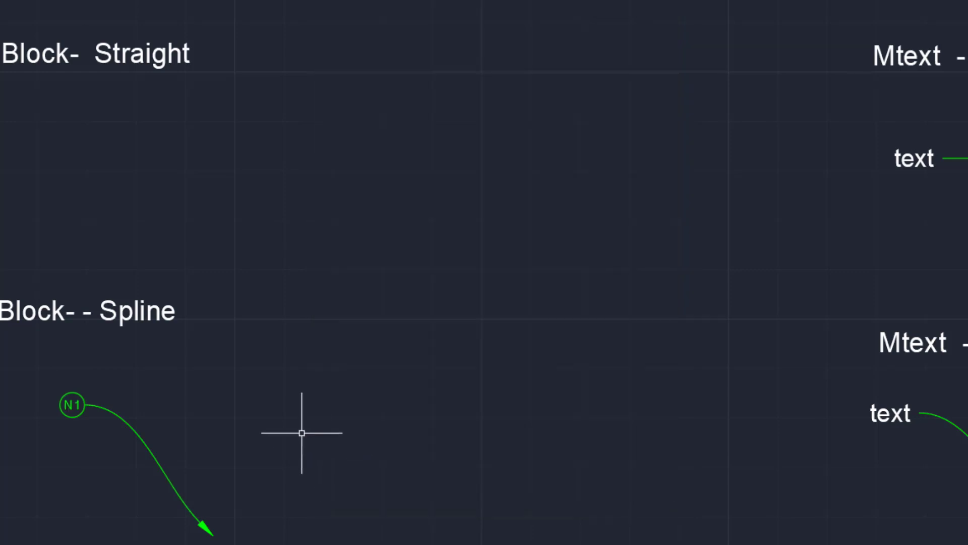
middle_click_drag(302, 433, 424, 380)
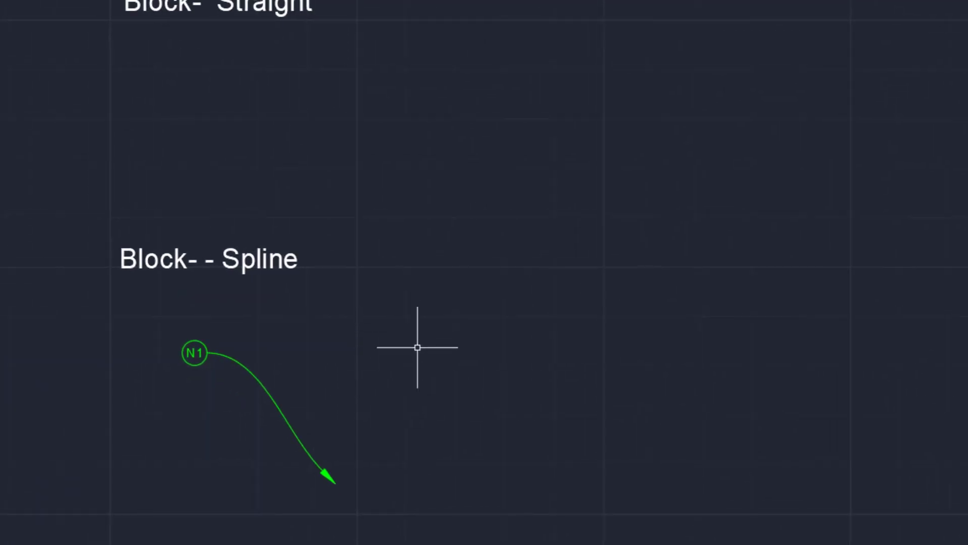
mouse_move(423, 308)
middle_mouse_down()
mouse_move(455, 319)
mouse_move(452, 307)
middle_mouse_up()
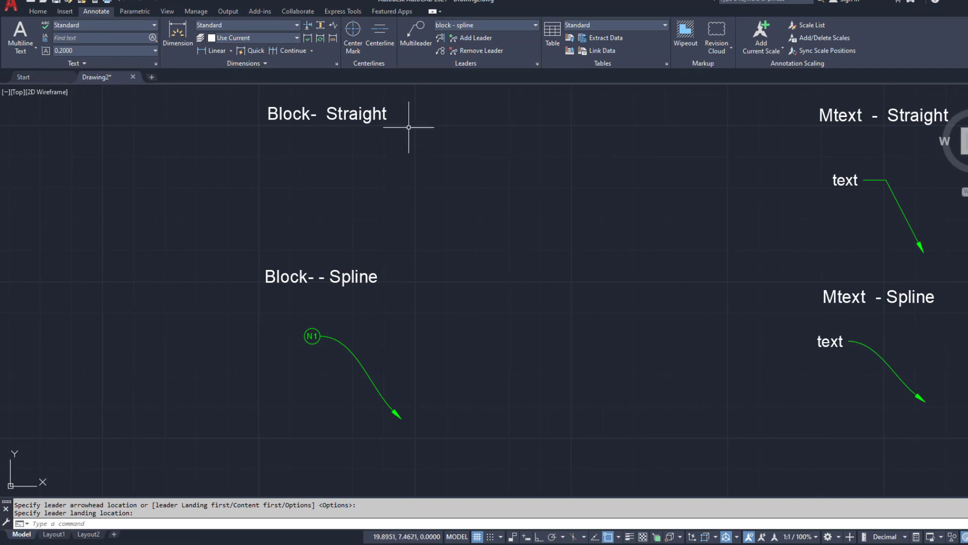
left_click(412, 50)
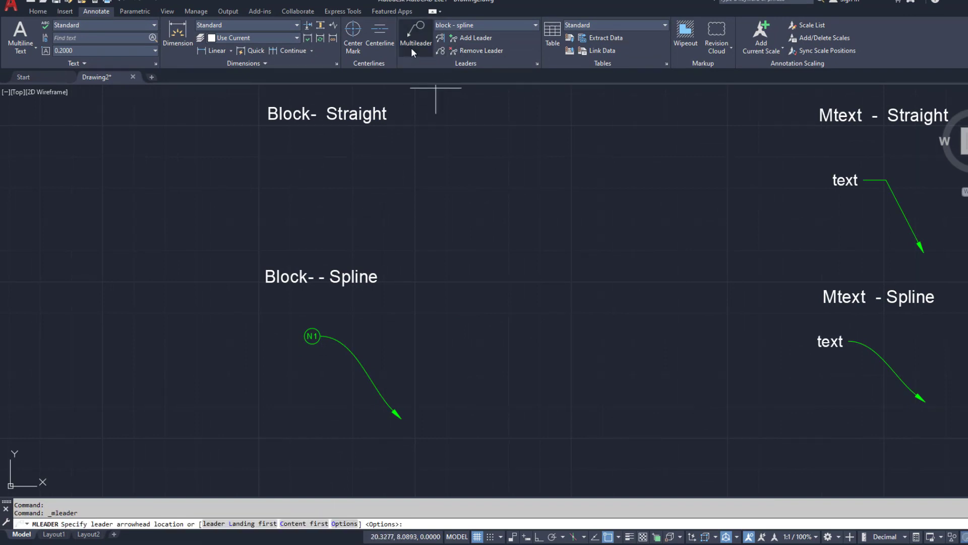
key("Escape")
- Copy the heading text "Block- Straight" from the drawing and leave the text unchanged
double_click(363, 115)
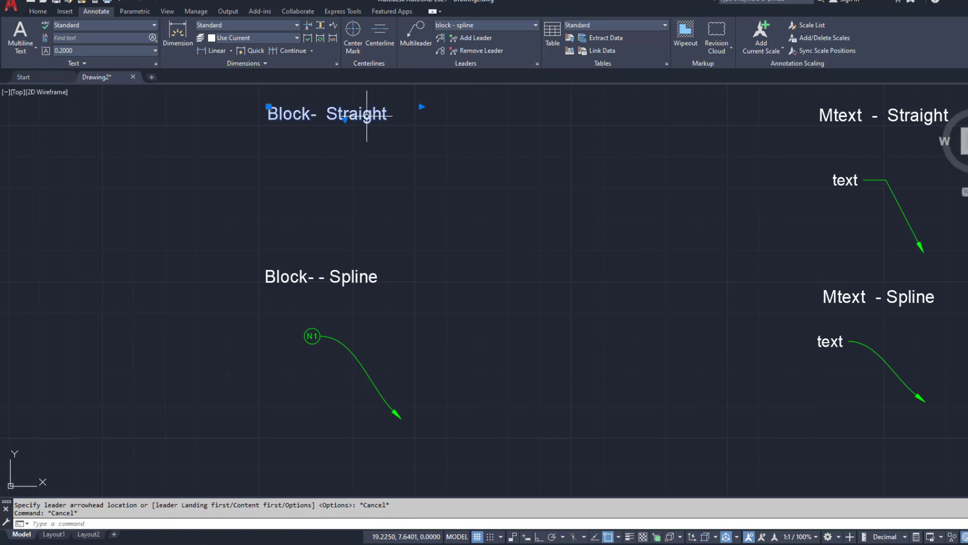
double_click(363, 116)
left_click_drag(395, 116, 271, 117)
right_click(347, 116)
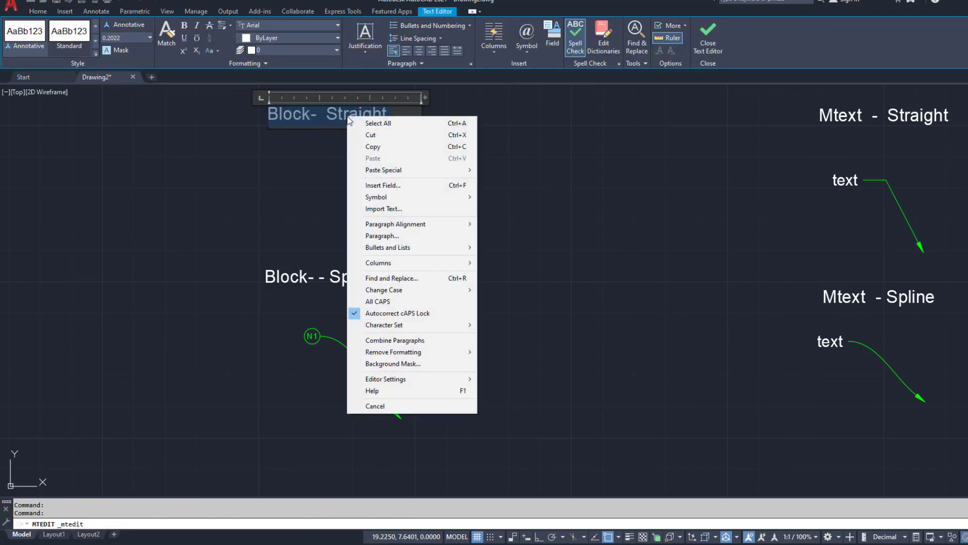
left_click(360, 146)
left_click(569, 289)
left_click(478, 162)
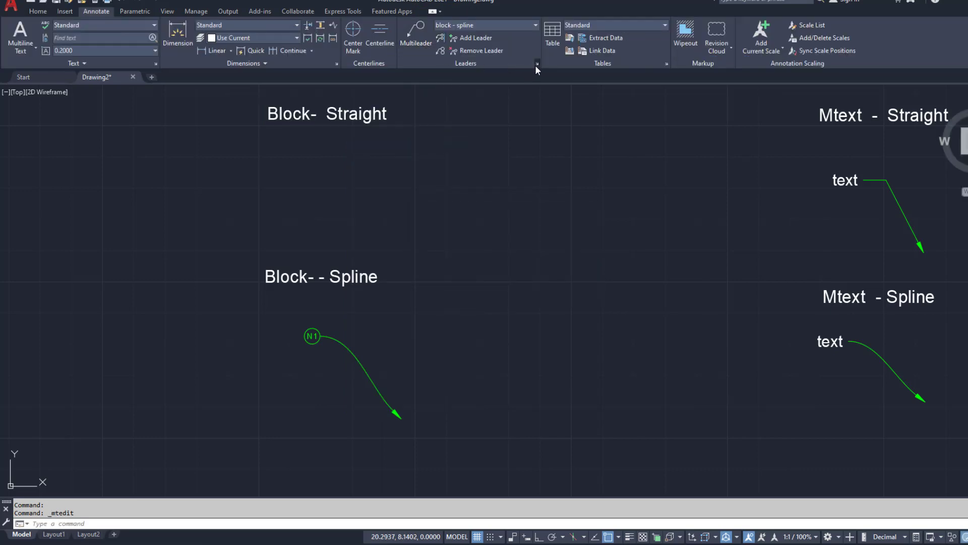
- Create a new multileader style based on block - spline, using the copied heading text "Block- Straight" as its name
left_click(536, 65)
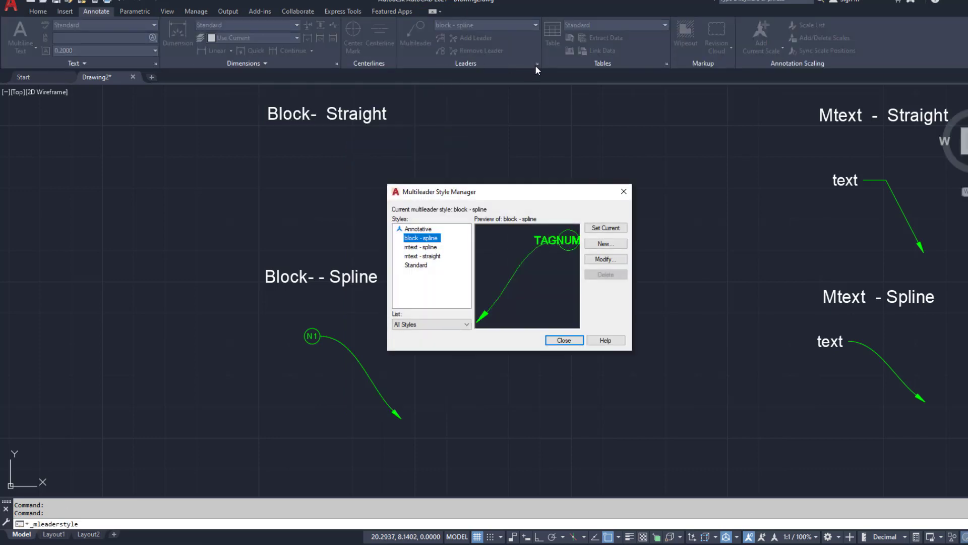
left_click(606, 244)
right_click(478, 260)
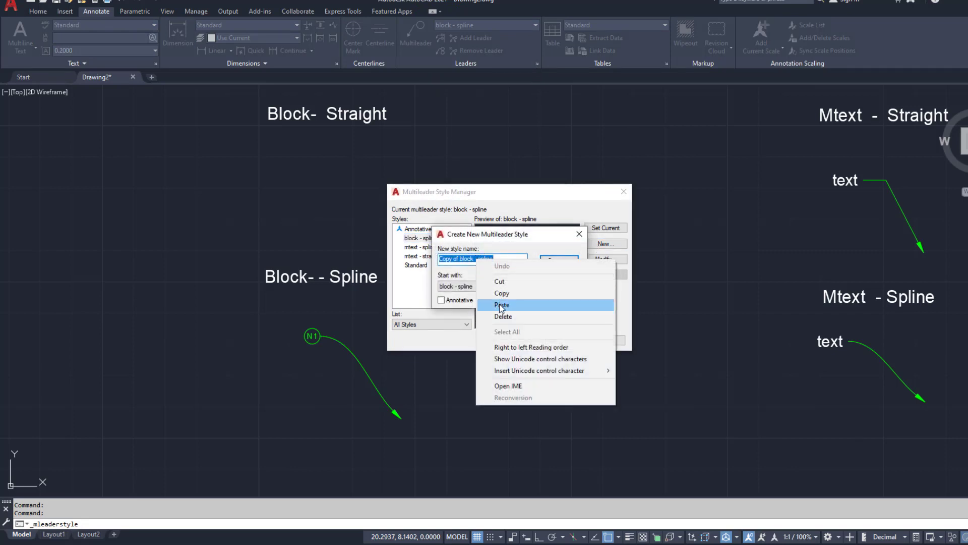
left_click(500, 305)
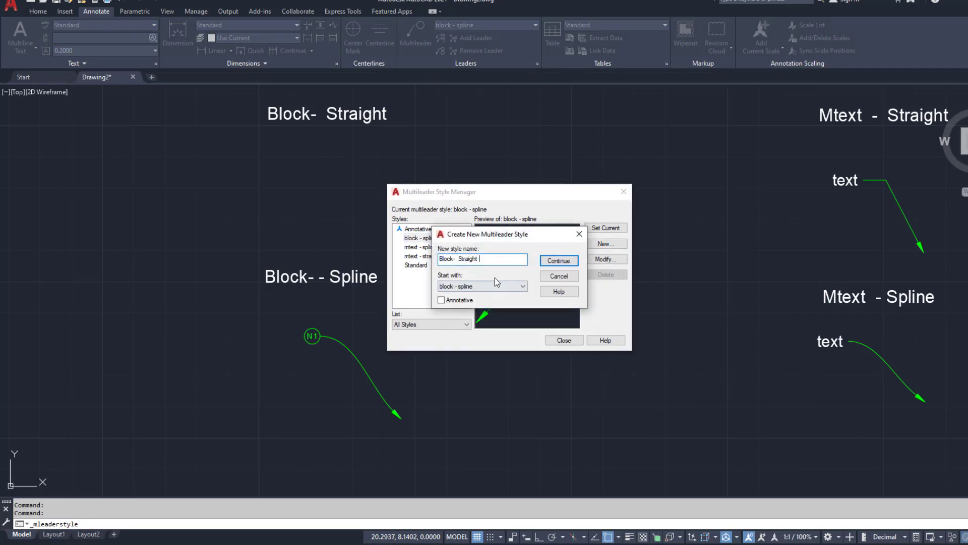
left_click(554, 263)
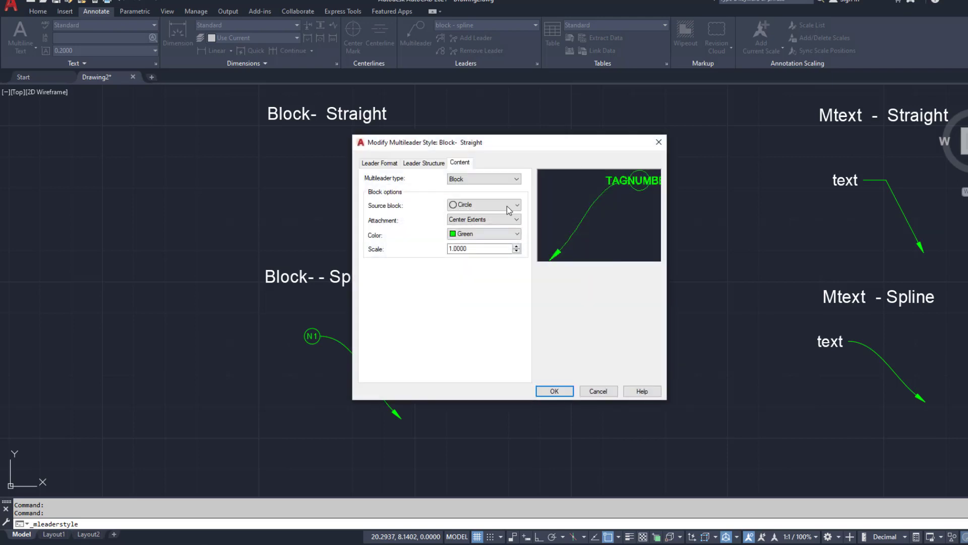
- Set the Block- Straight style's leader type to Straight and its source block to Detail Callout, and accept the style
left_click(391, 165)
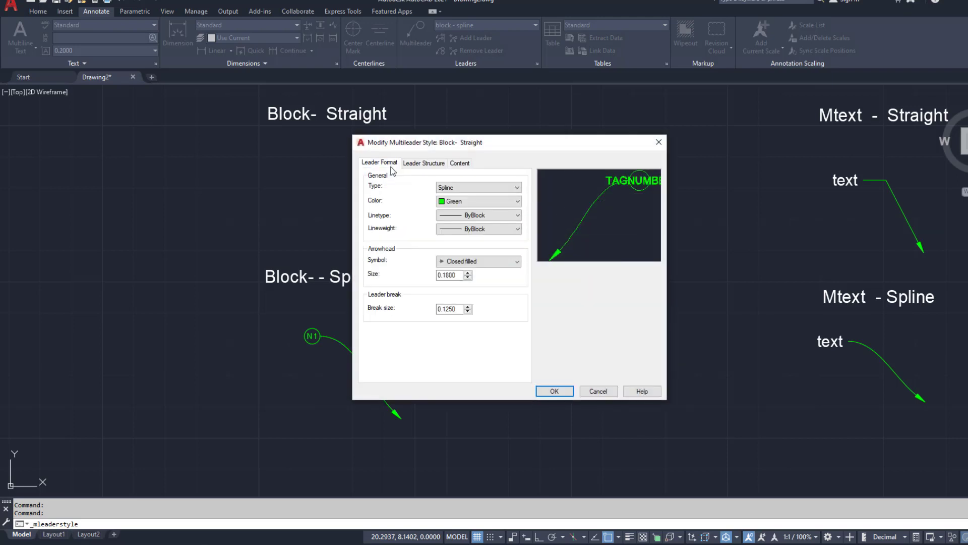
left_click(454, 187)
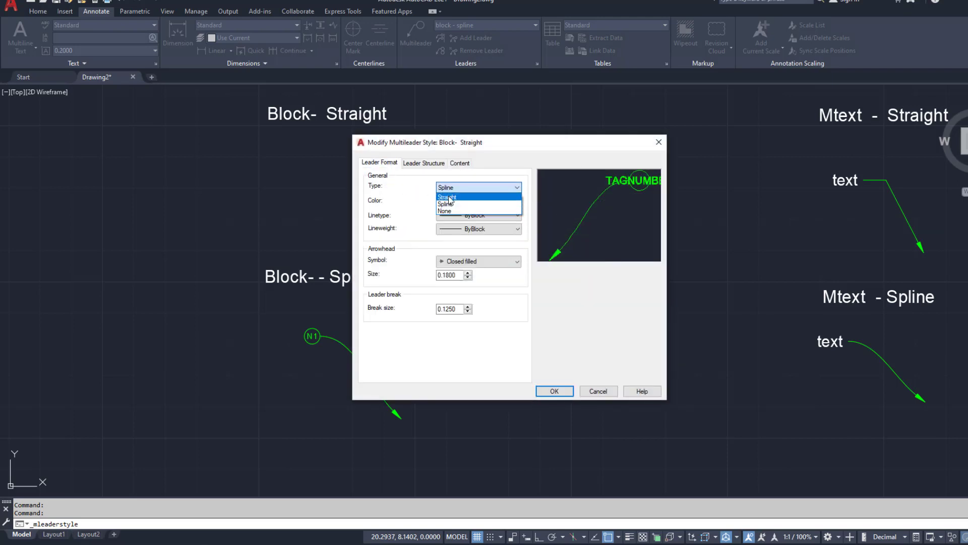
left_click(448, 197)
left_click(460, 163)
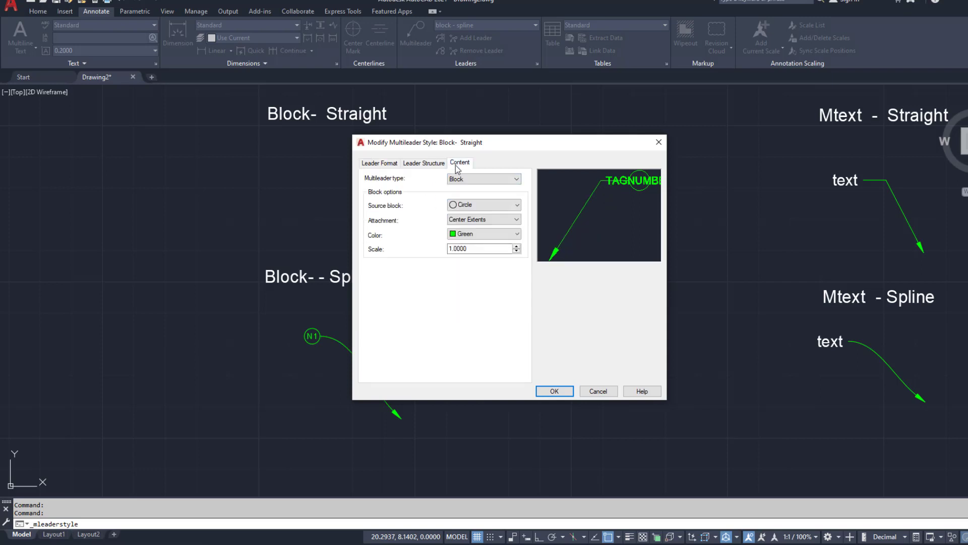
left_click(462, 204)
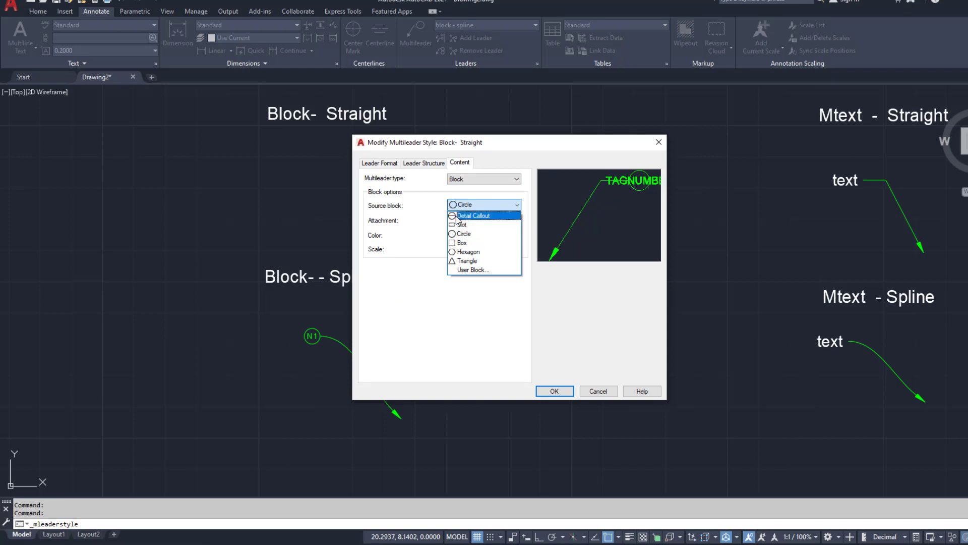
left_click(458, 216)
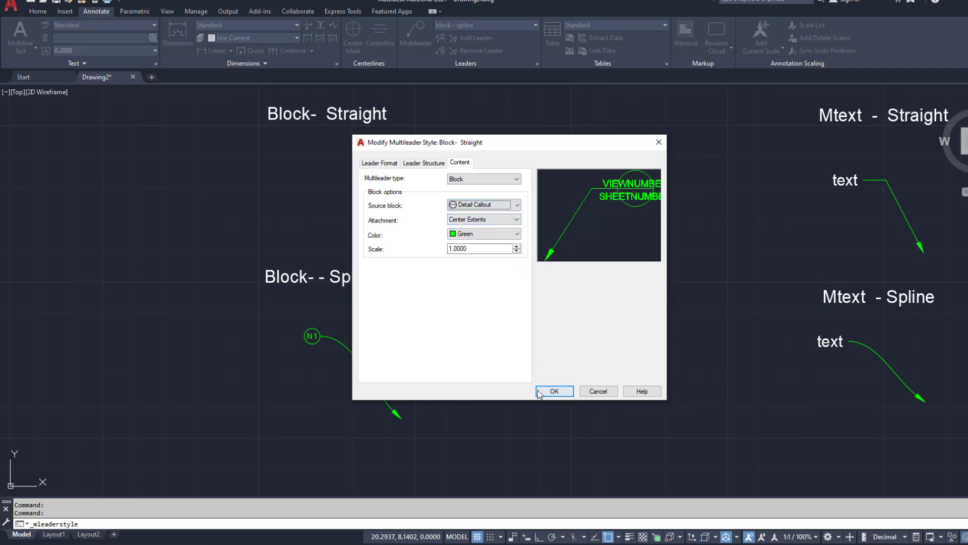
left_click(554, 392)
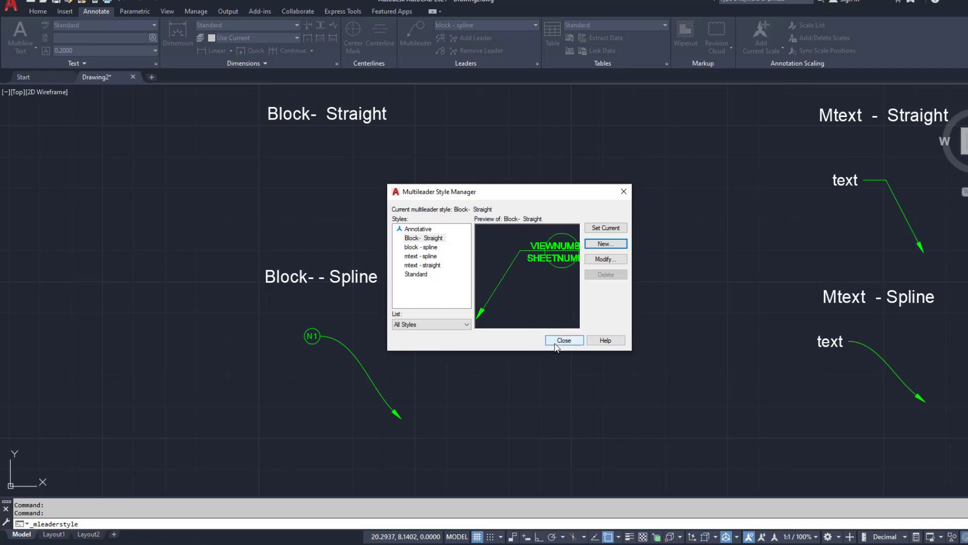
left_click(556, 343)
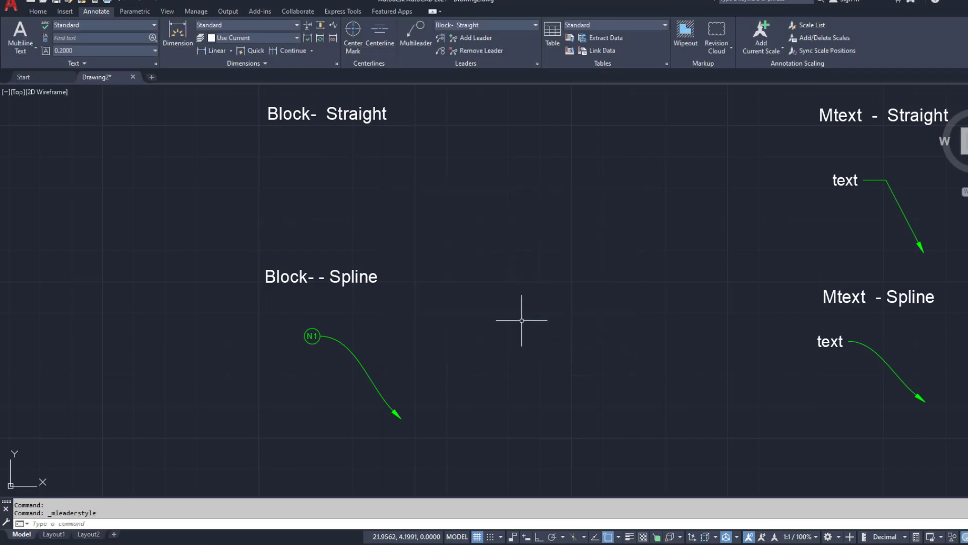
- Place a detail callout multileader below the Block- Straight heading with view number N1 and sheet number 122
left_click(389, 230)
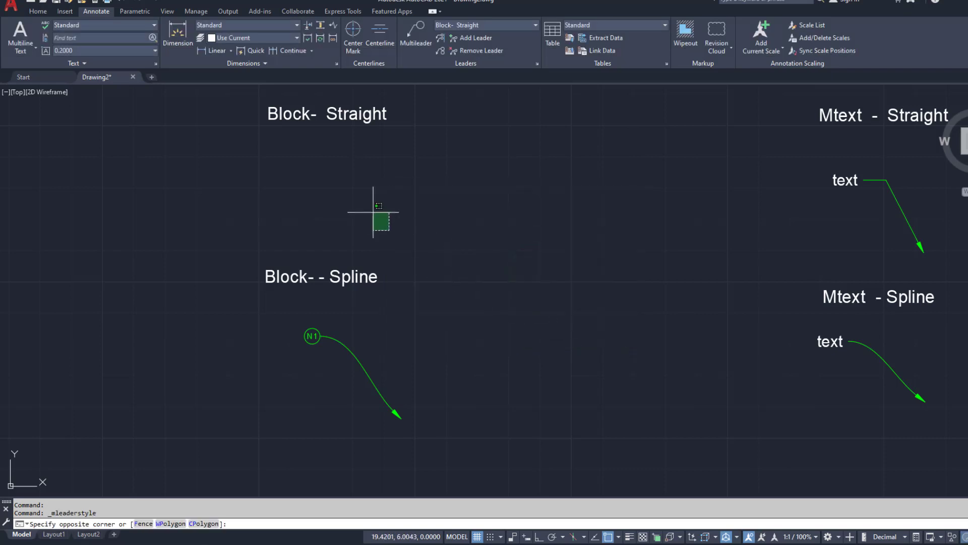
left_click(421, 40)
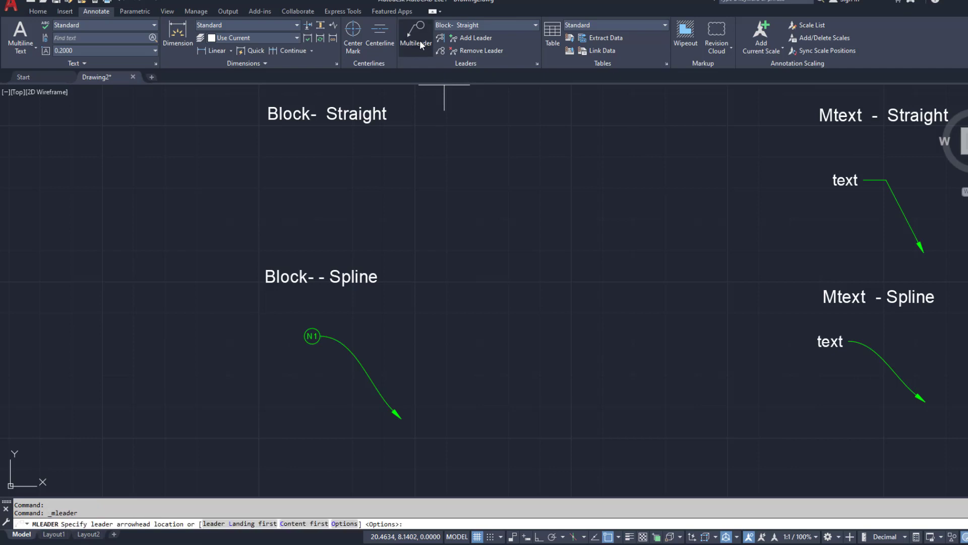
left_click(393, 239)
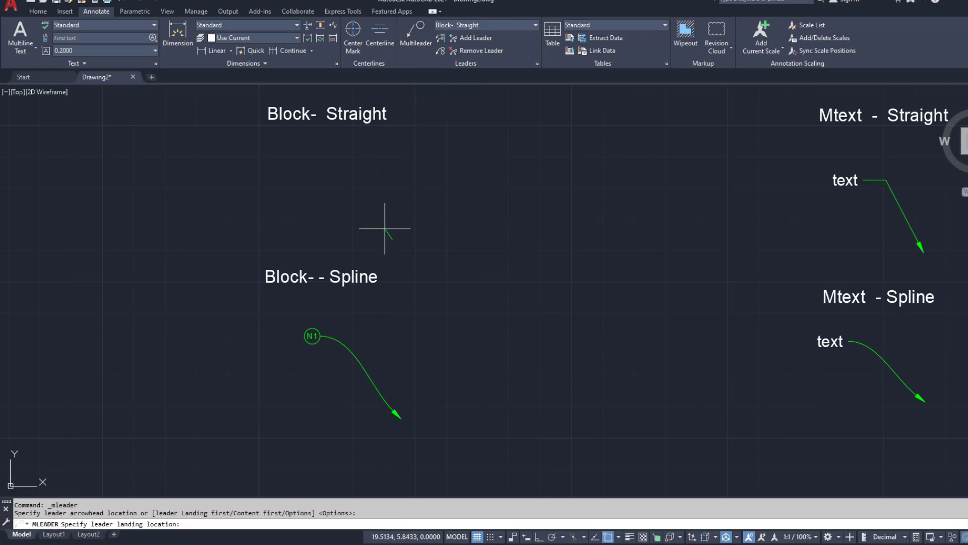
left_click(345, 161)
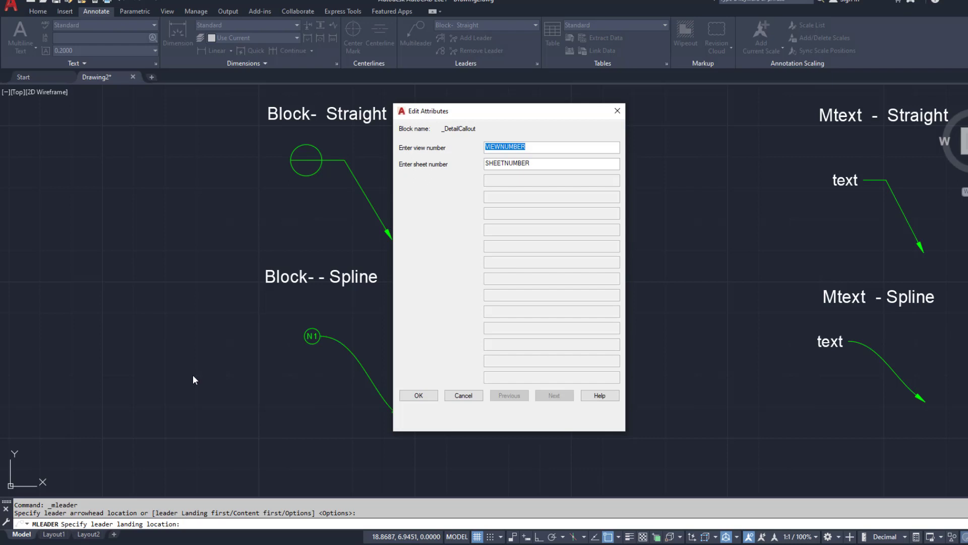
type("N1")
double_click(538, 164)
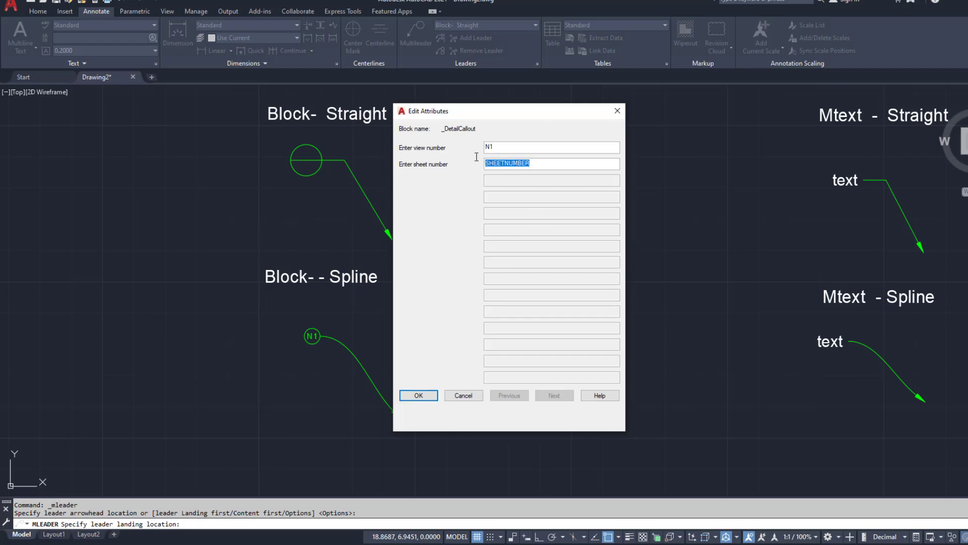
type("122")
left_click(405, 396)
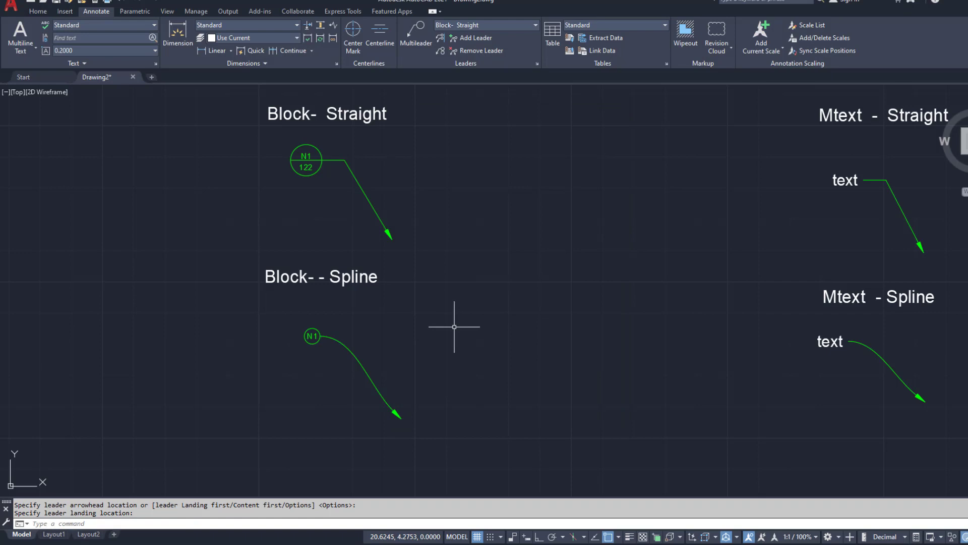
- Modify the Block- Straight multileader style to use Box as its source block
left_click(537, 64)
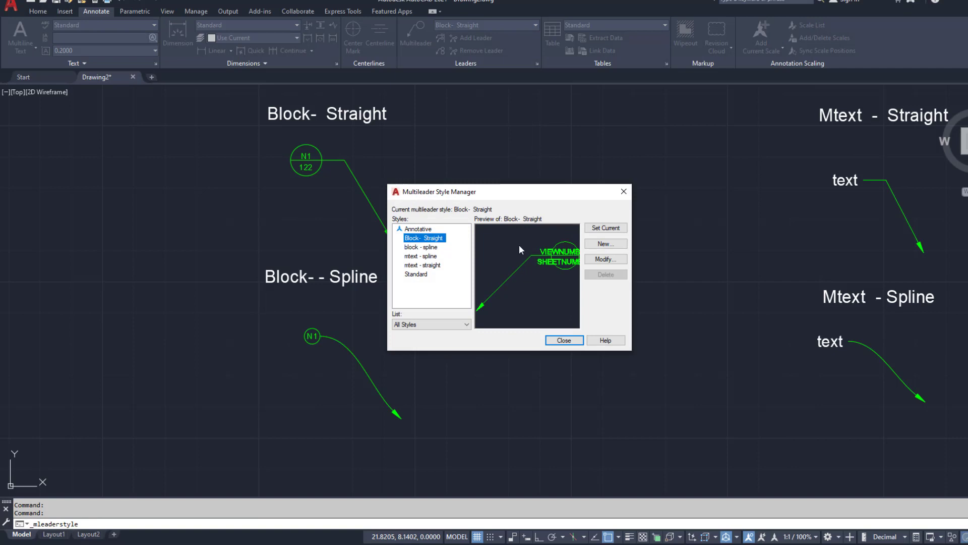
left_click(593, 260)
left_click(498, 206)
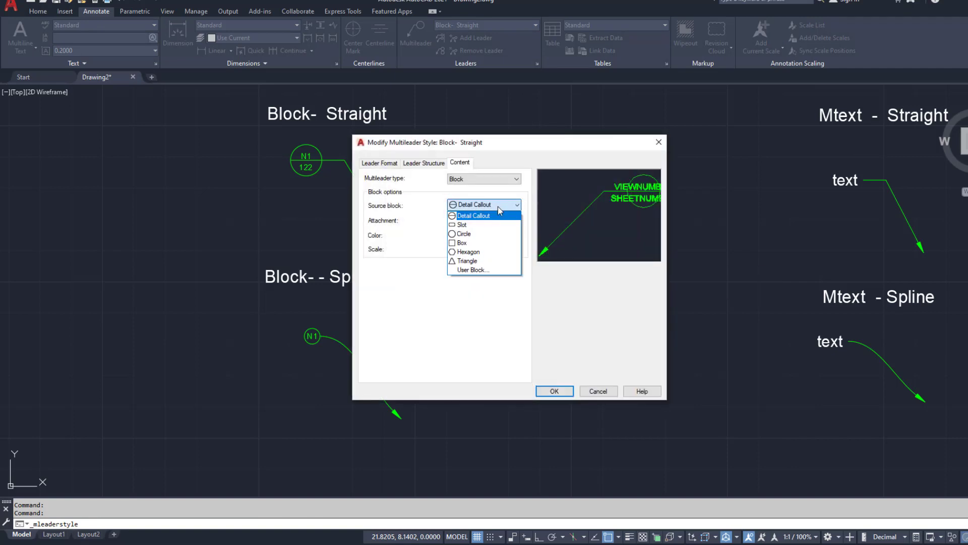
left_click(493, 244)
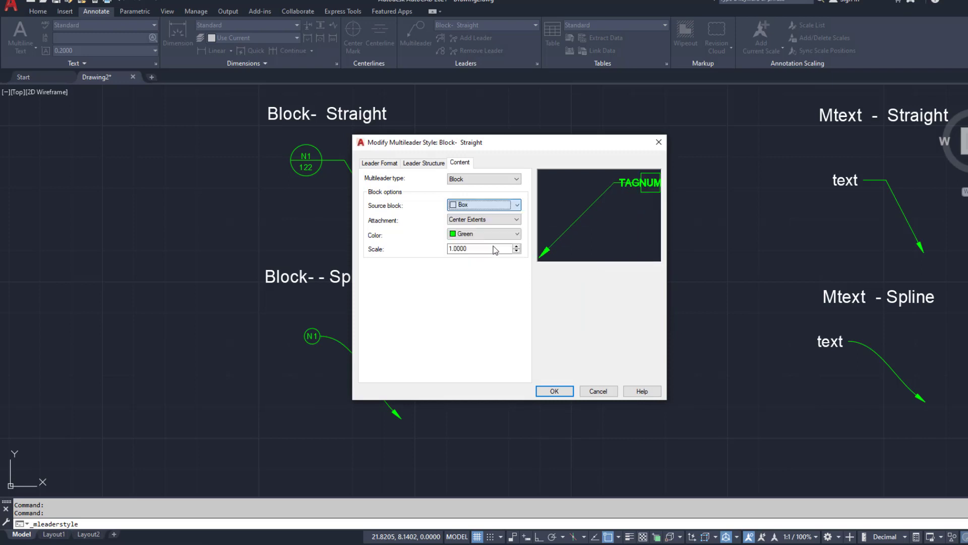
left_click(545, 392)
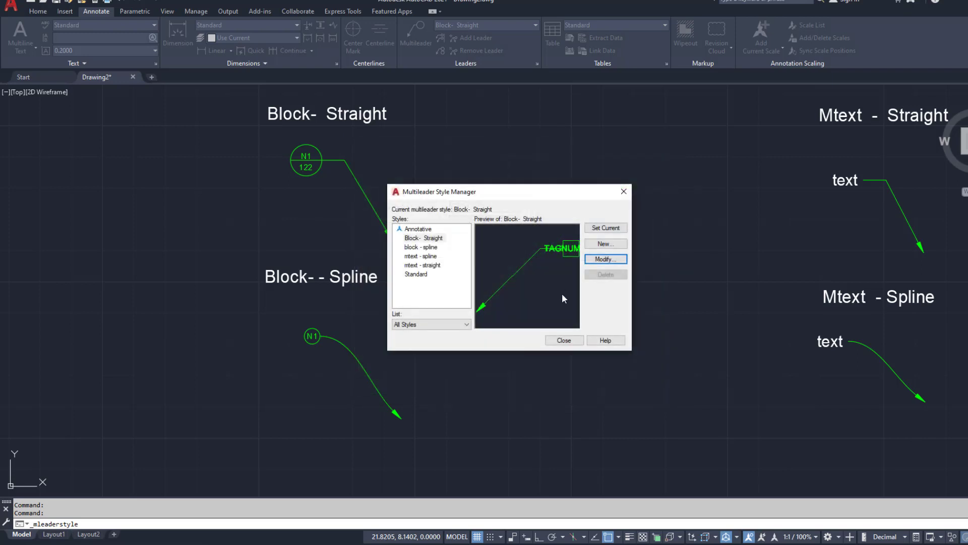
left_click(564, 340)
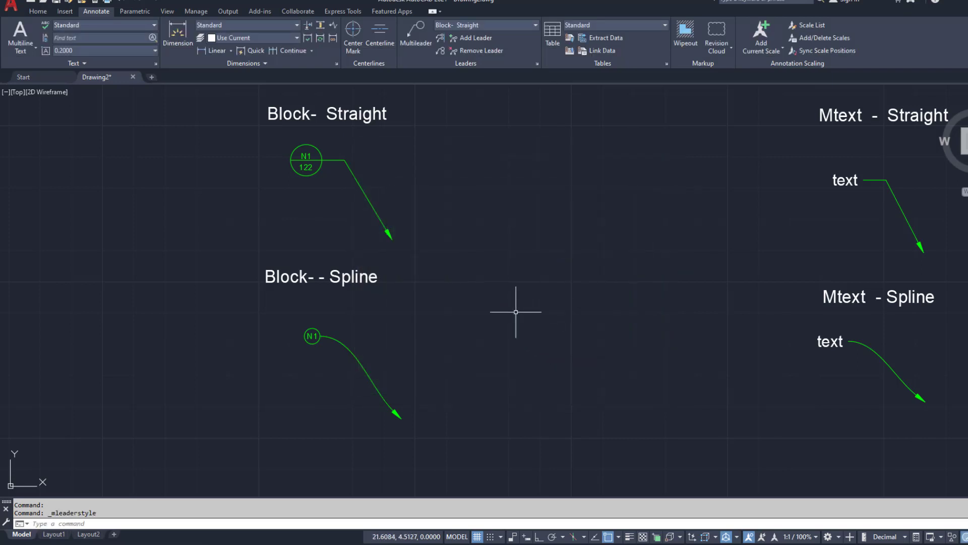
- Place a box multileader beside the N1/122 detail callout and enter A as its tag number
left_click(405, 46)
left_click(287, 233)
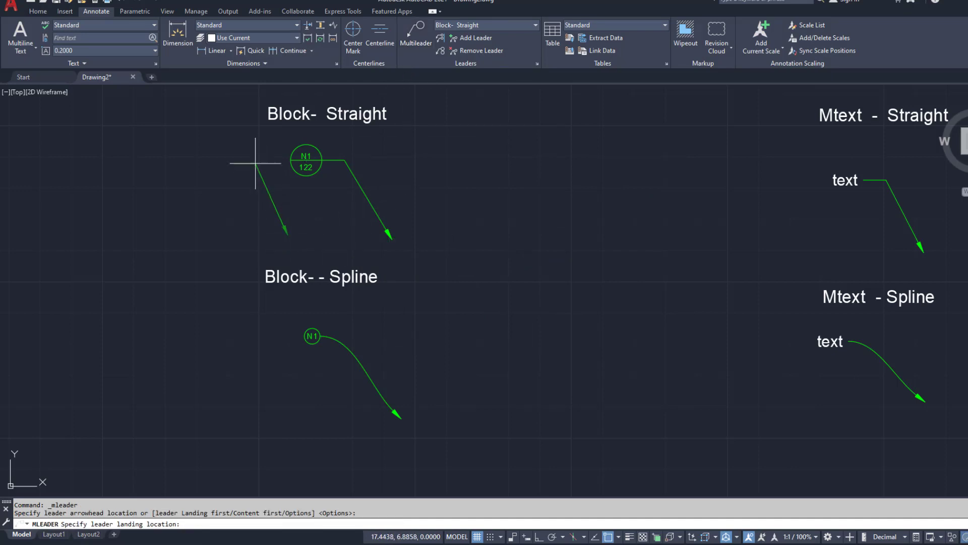
left_click(253, 162)
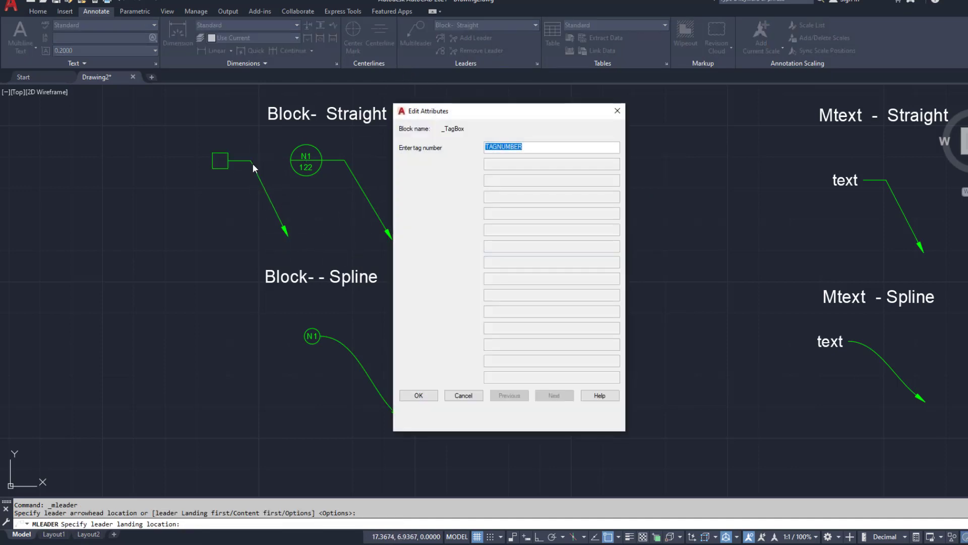
type("A")
left_click(409, 395)
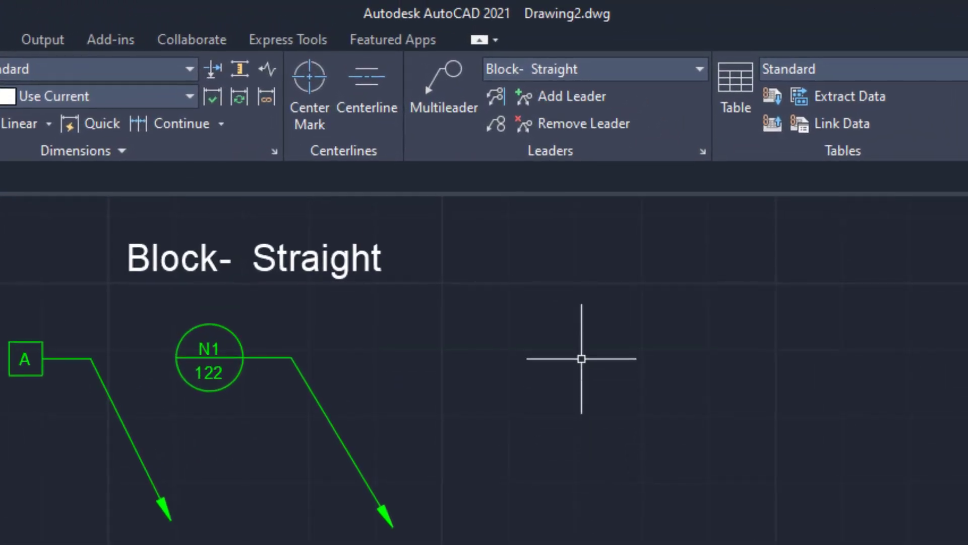
- Add three more leaders to the N1/122 detail callout, one pointing down and two pointing away to its right
left_click(537, 101)
left_click(328, 413)
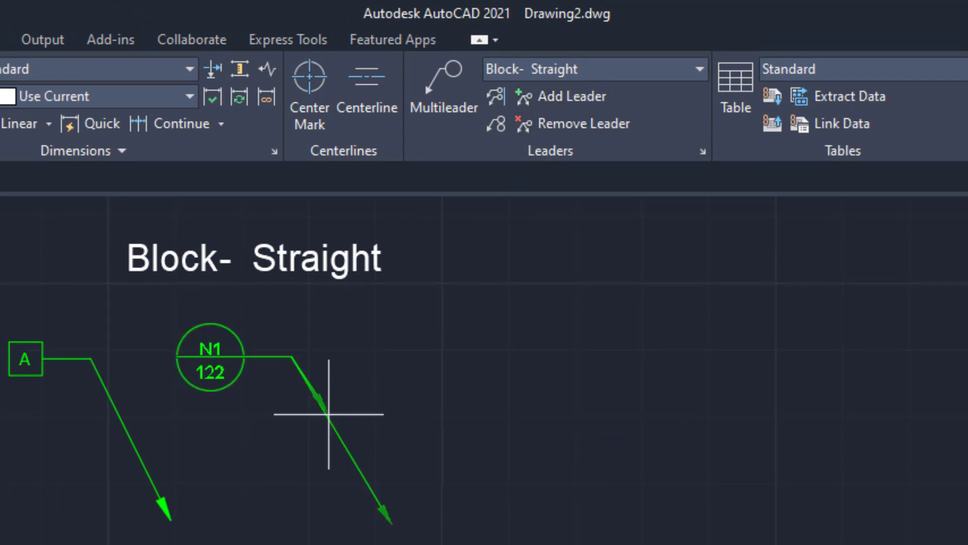
left_click(262, 520)
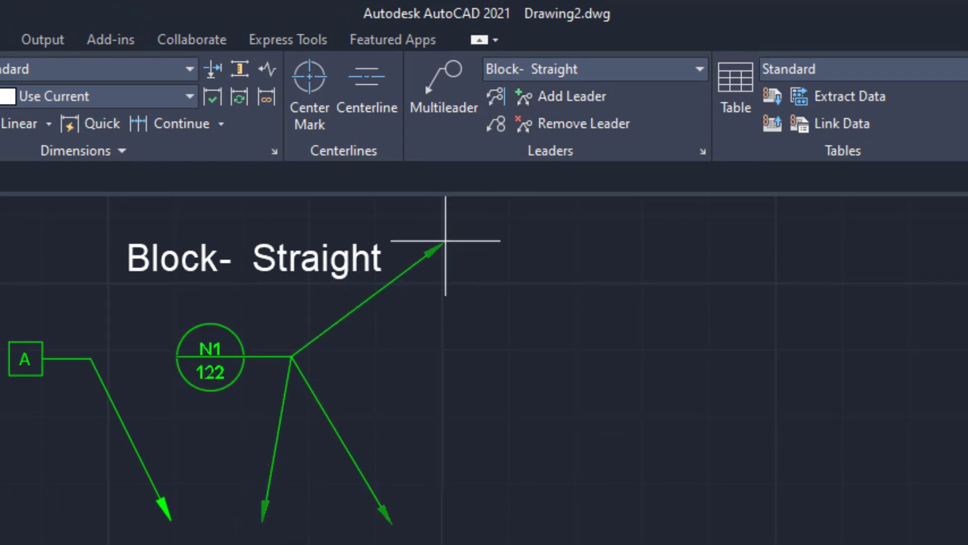
left_click(434, 401)
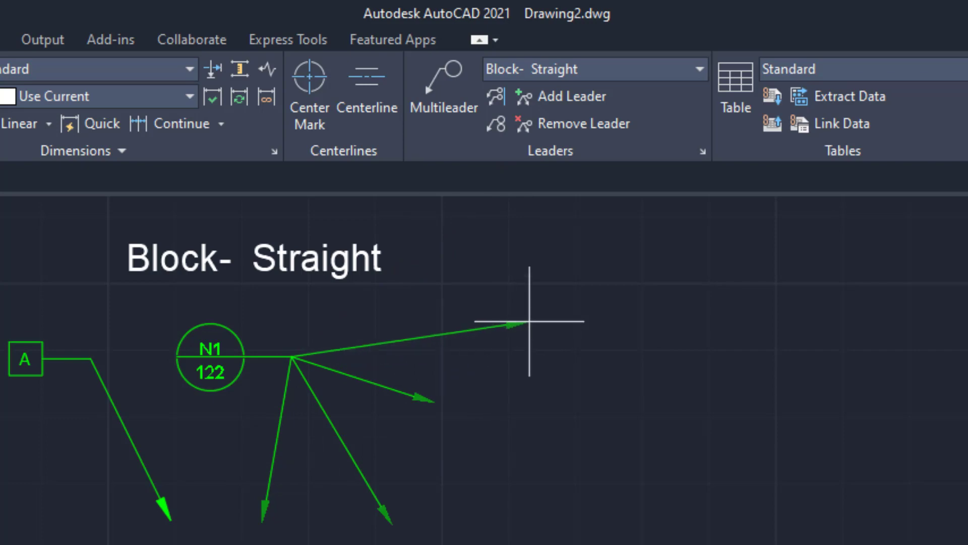
left_click(529, 322)
right_click(537, 289)
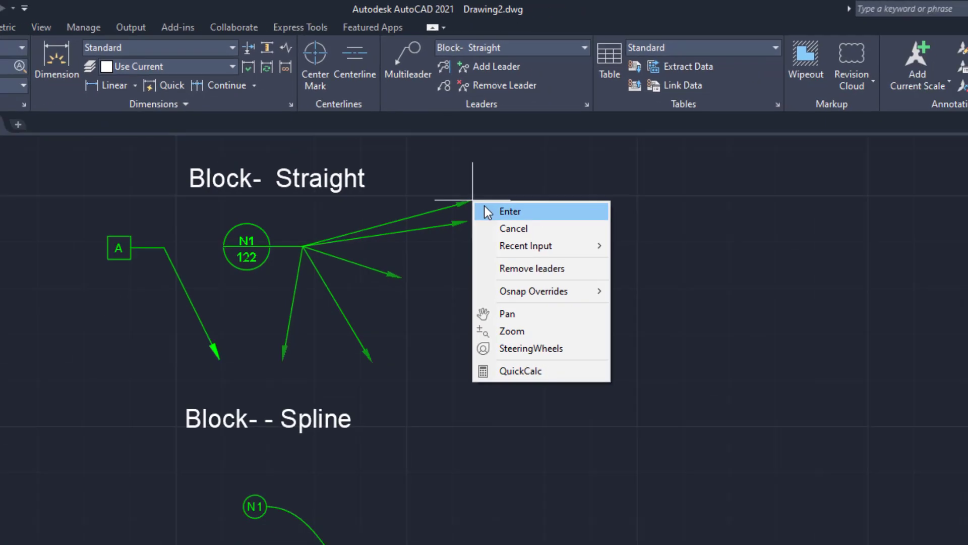
left_click(487, 211)
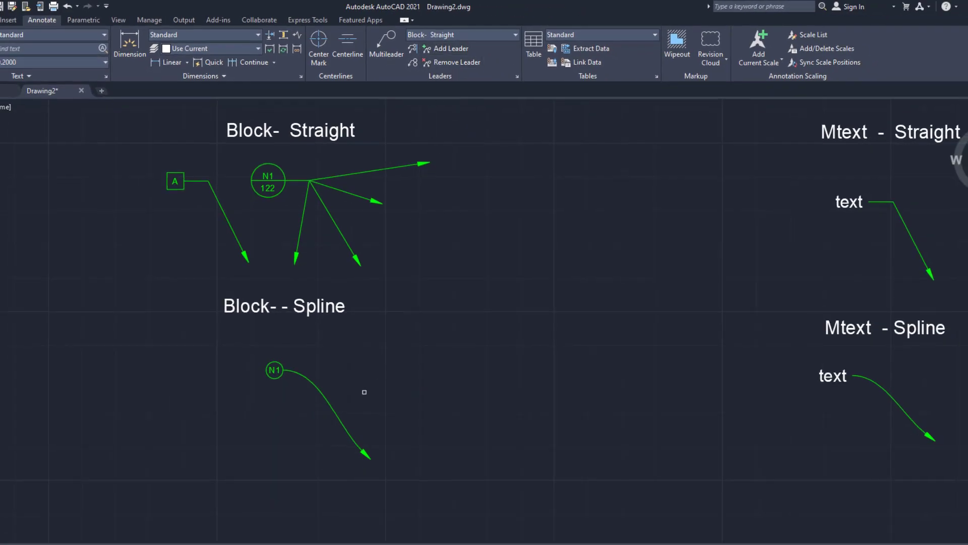
- Add three more leaders to the N1 circle spline multileader, one up to its right and two away to its left
left_click(329, 421)
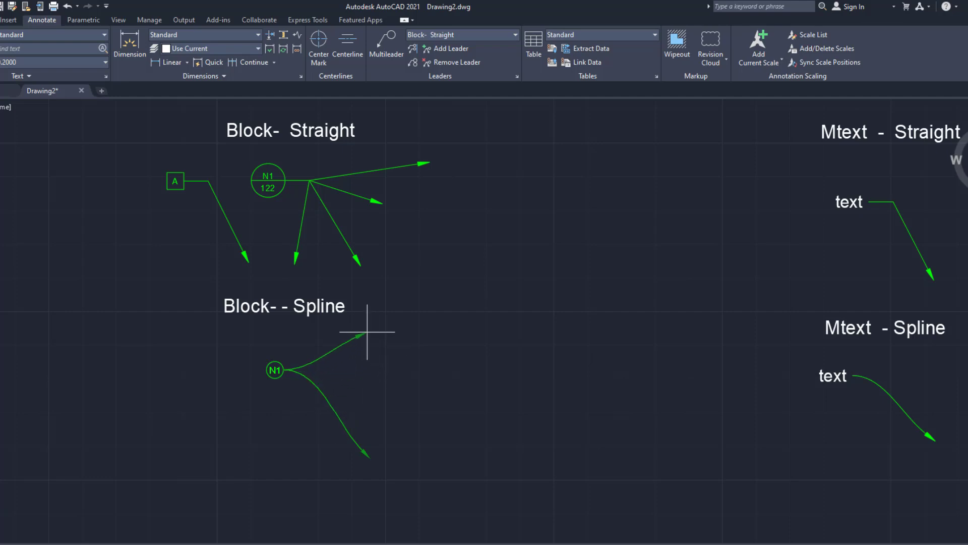
left_click(389, 335)
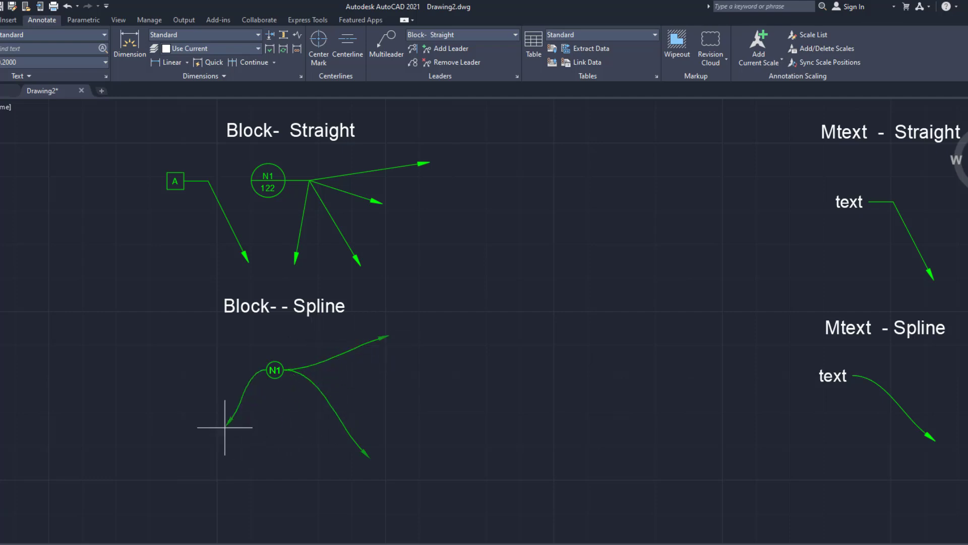
left_click(206, 320)
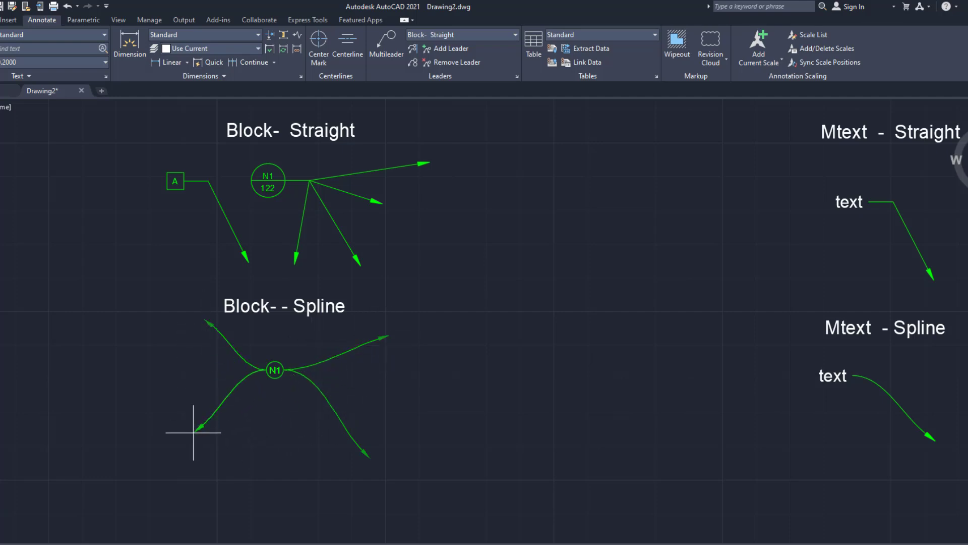
left_click(194, 432)
right_click(278, 336)
left_click(298, 346)
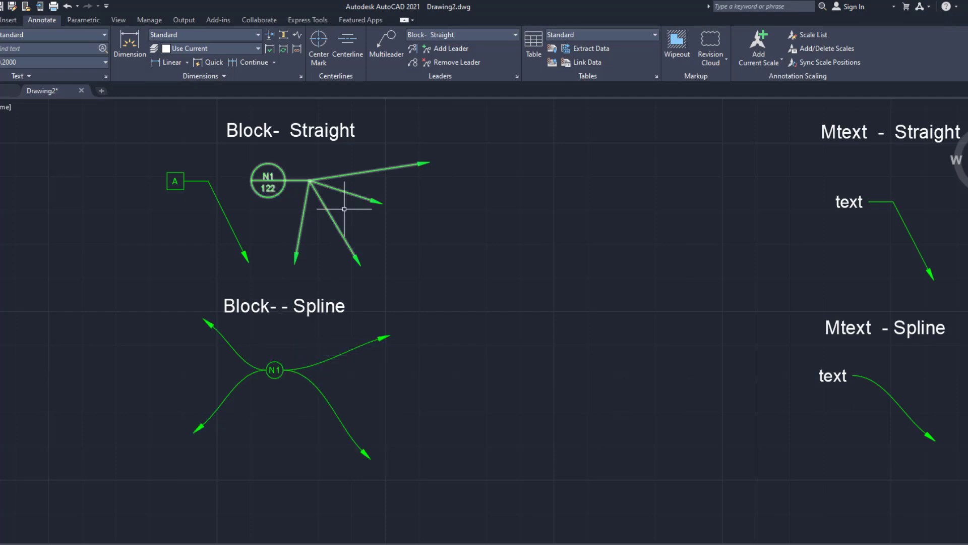
- Try to collect the N1 circle and the N1/122 detail callout into one multileader, and undo the collection
left_click(416, 61)
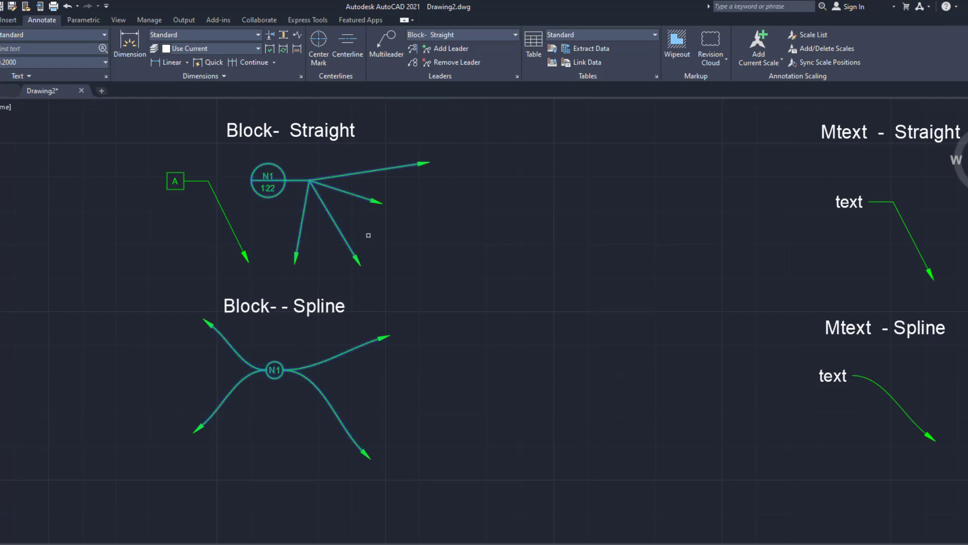
key("Return")
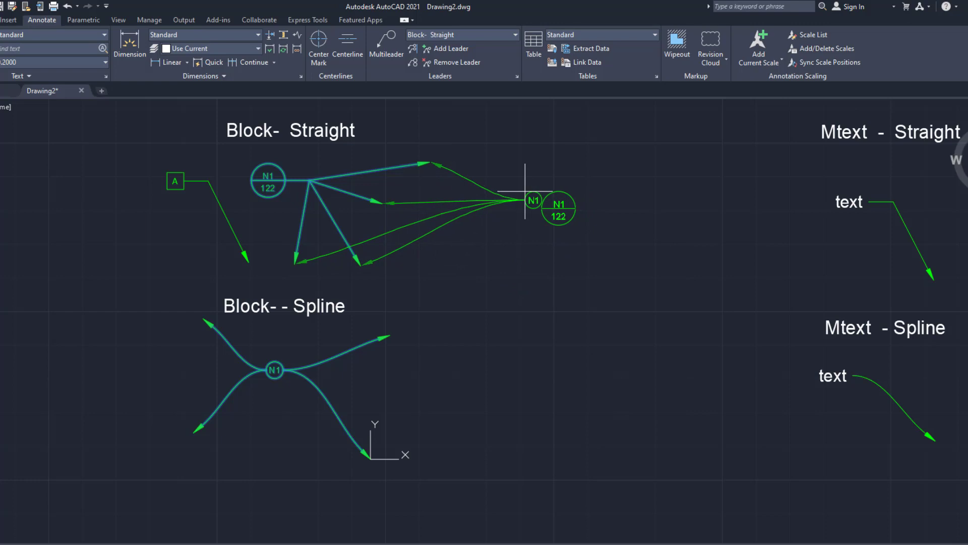
left_click(487, 321)
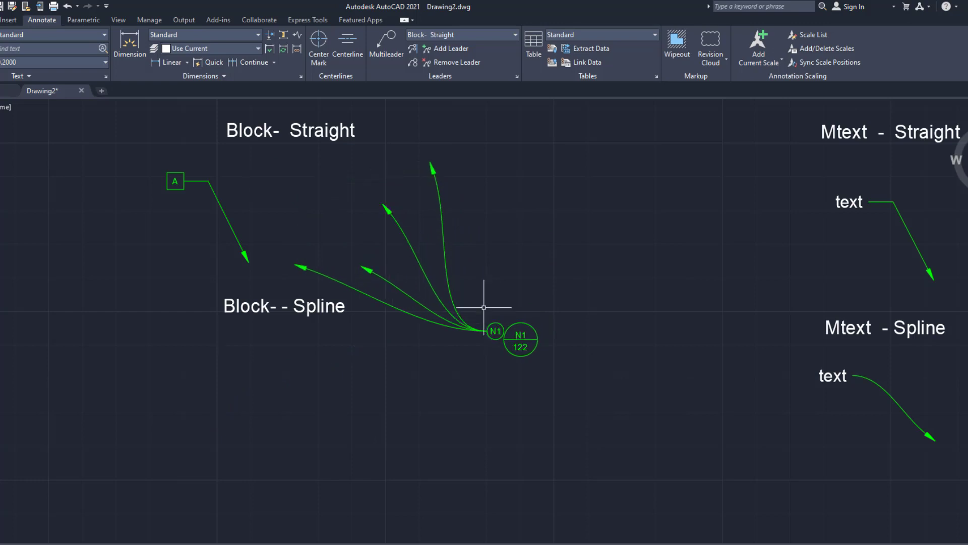
key("ctrl+z")
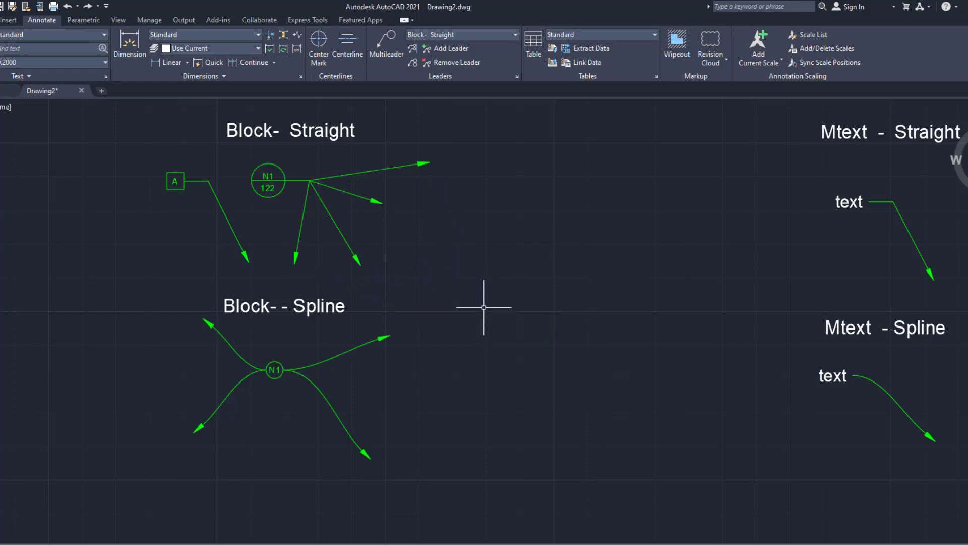
- Copy the A box multileader into the empty area between the Block and Mtext examples
left_click(224, 211)
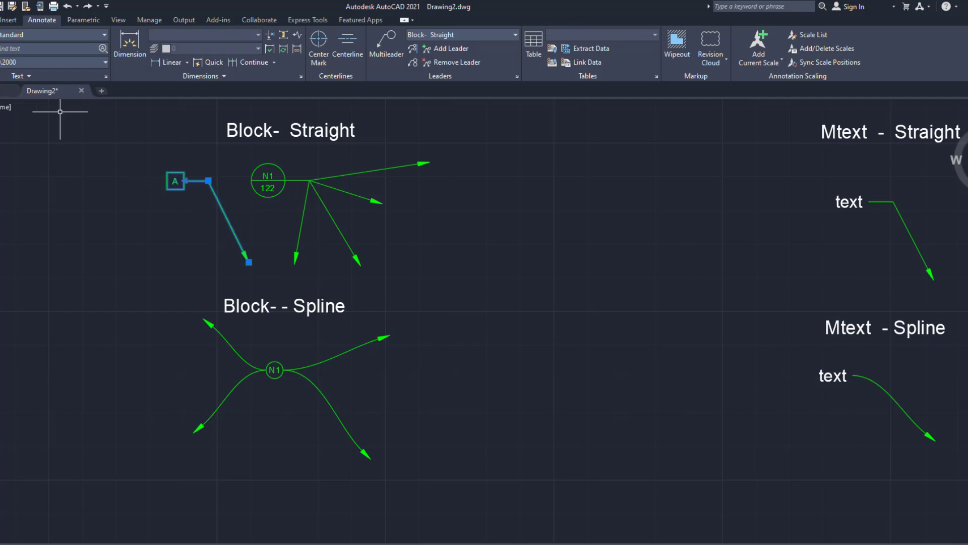
left_click(0, 20)
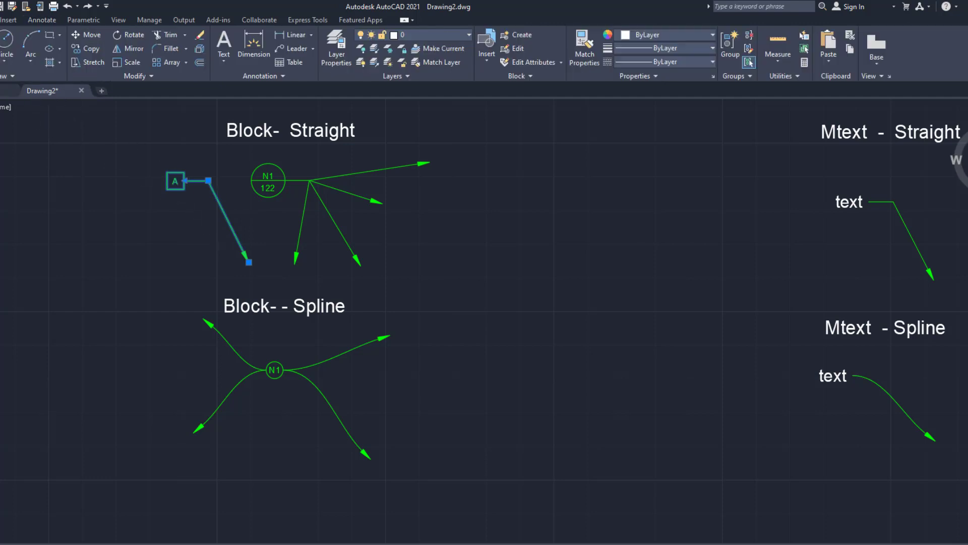
left_click(83, 52)
left_click(188, 208)
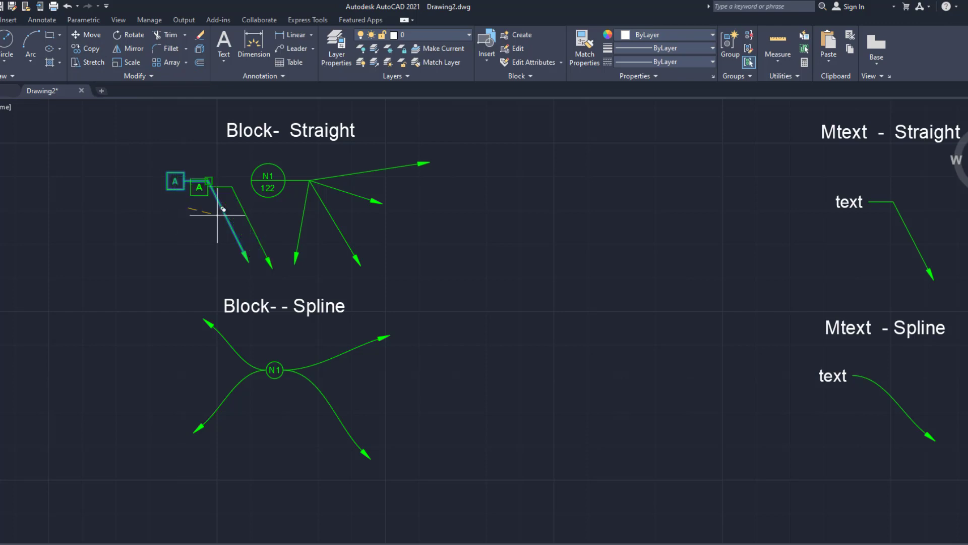
left_click(549, 244)
right_click(659, 192)
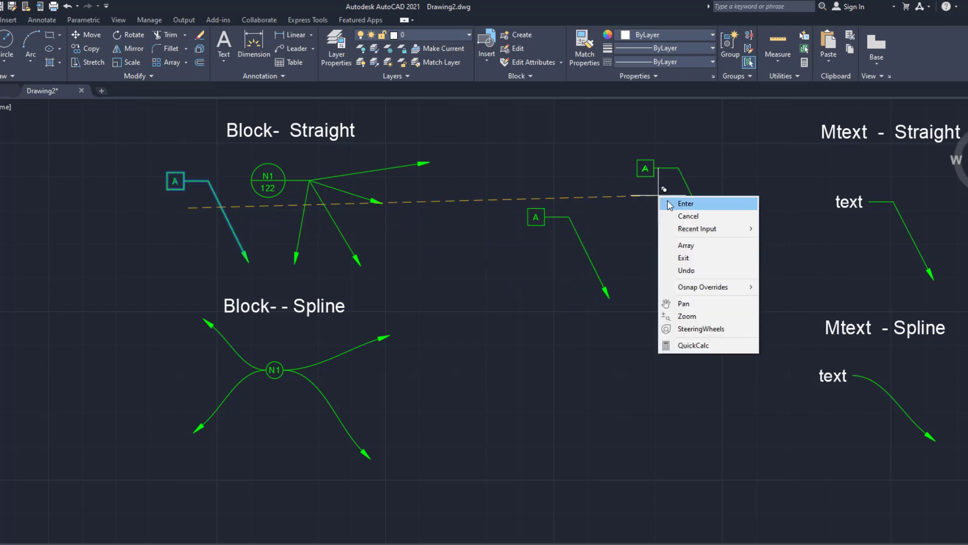
left_click(674, 201)
- Copy the new A box multileader a short distance horizontally to its right
left_click(584, 247)
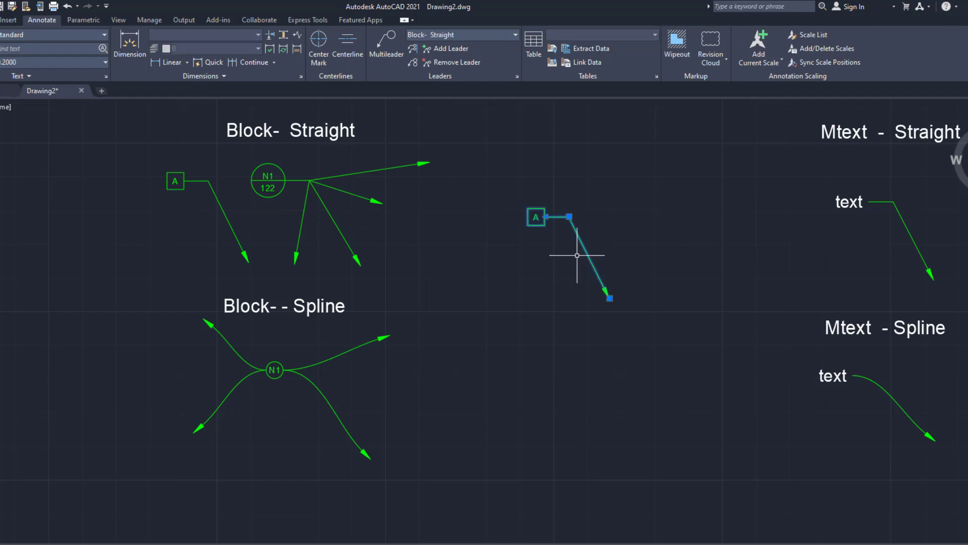
left_click(1, 21)
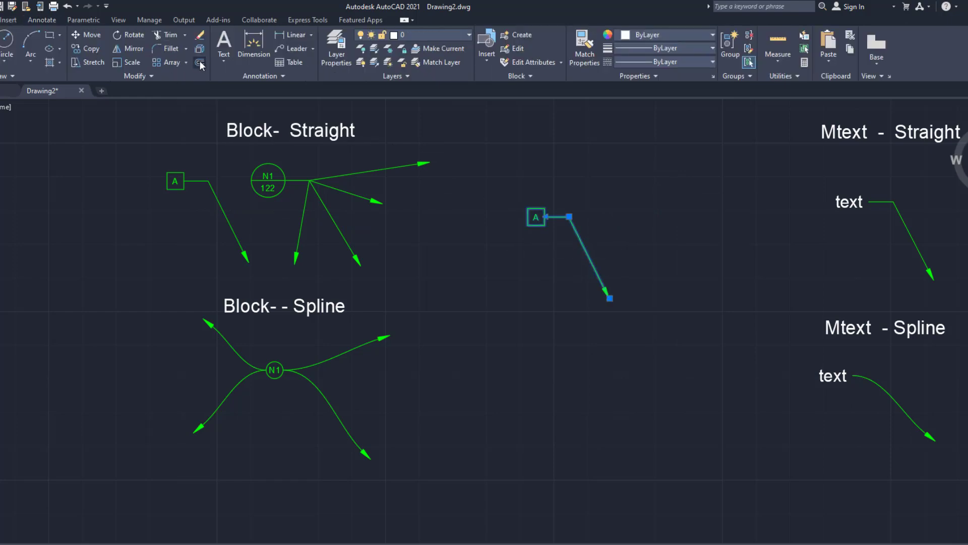
left_click(90, 48)
left_click(607, 248)
left_click(672, 249)
right_click(671, 238)
left_click(692, 247)
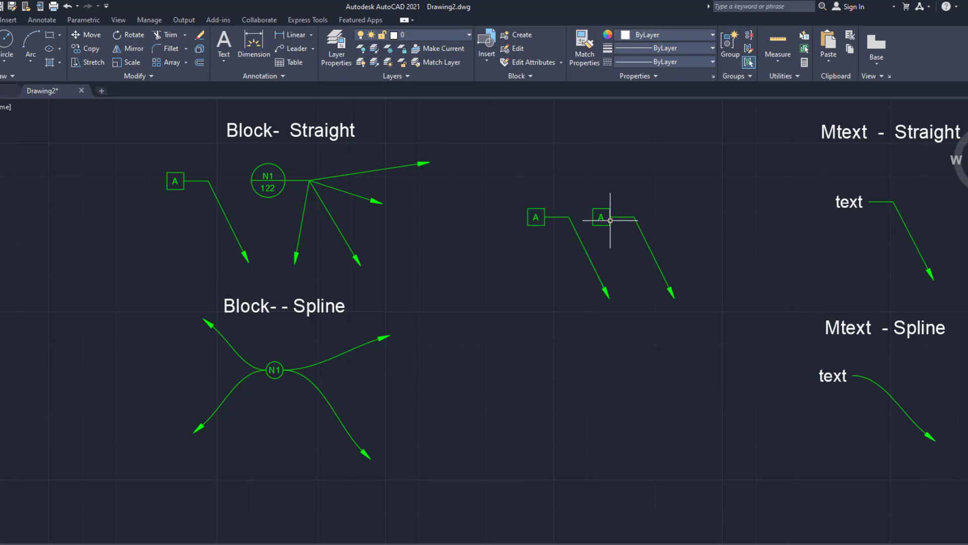
- Set the tag number of the rightmost box multileader to Z
left_click(603, 219)
double_click(603, 218)
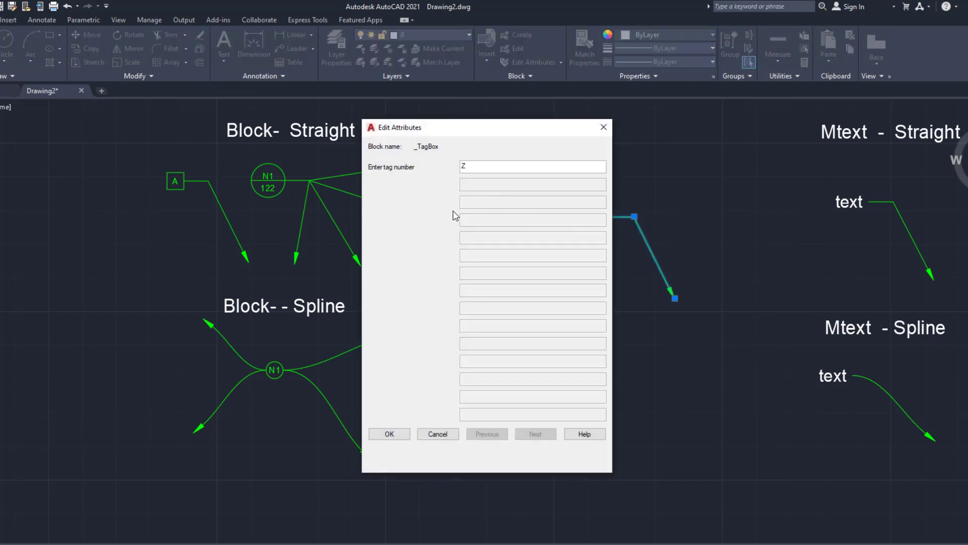
left_click(377, 433)
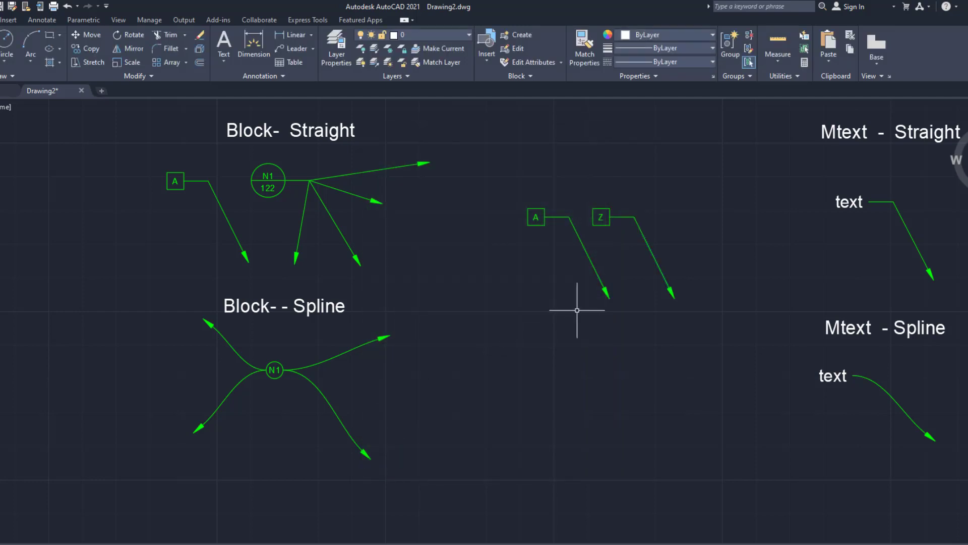
- Collect the Z and the neighbouring A box multileaders into one multileader placed below and left of them
left_click(33, 19)
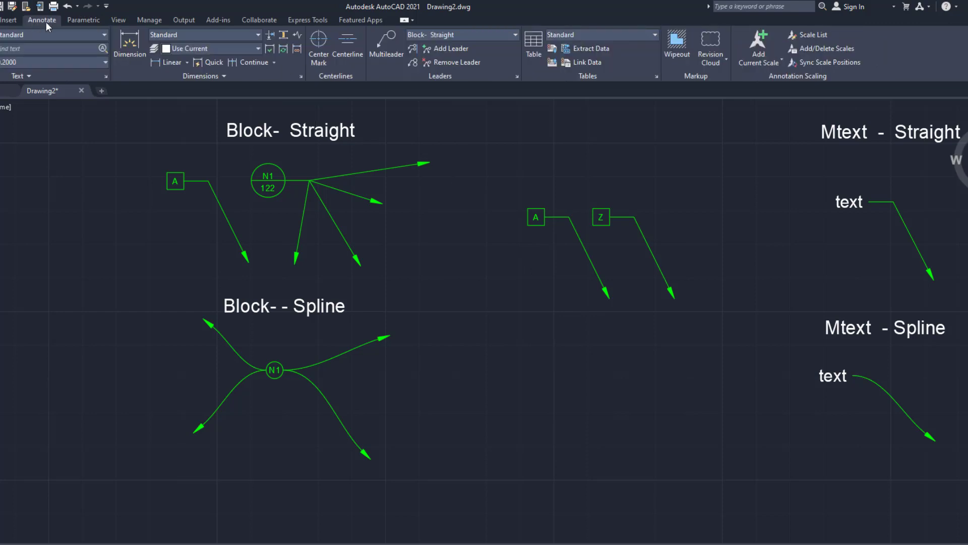
left_click(413, 62)
left_click(643, 231)
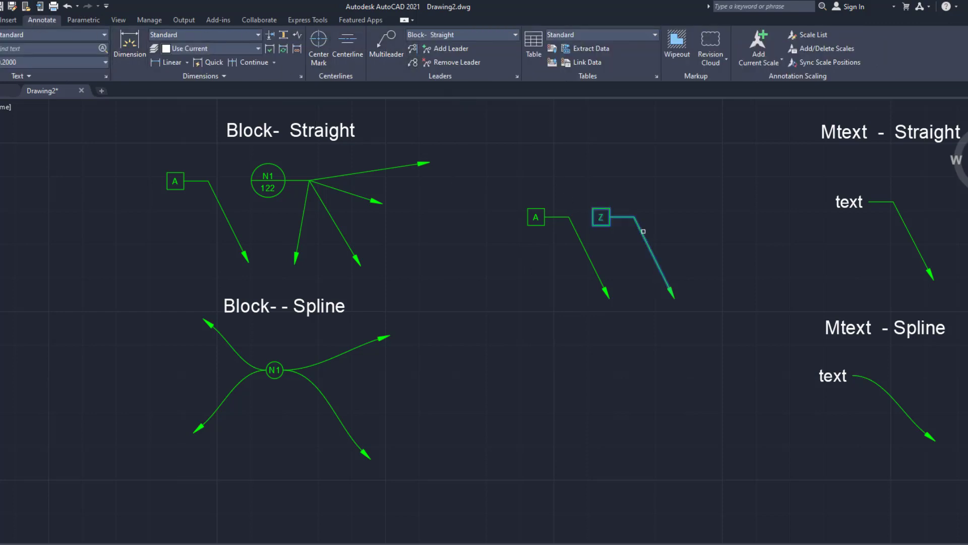
left_click(585, 247)
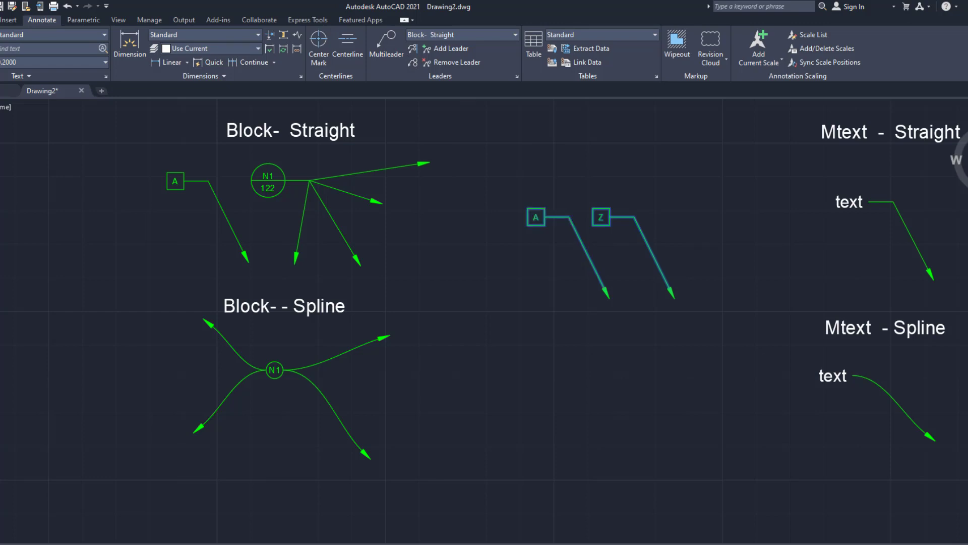
key("Return")
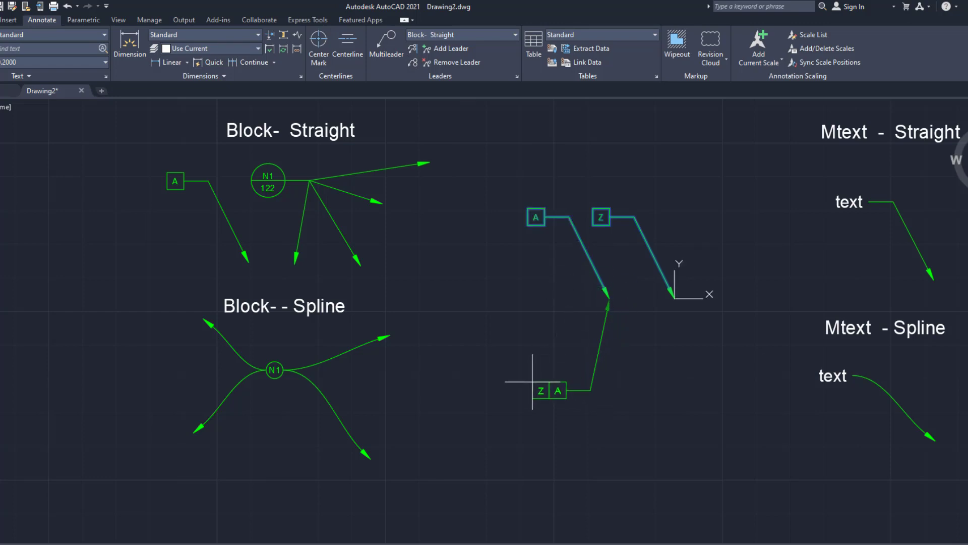
left_click(490, 396)
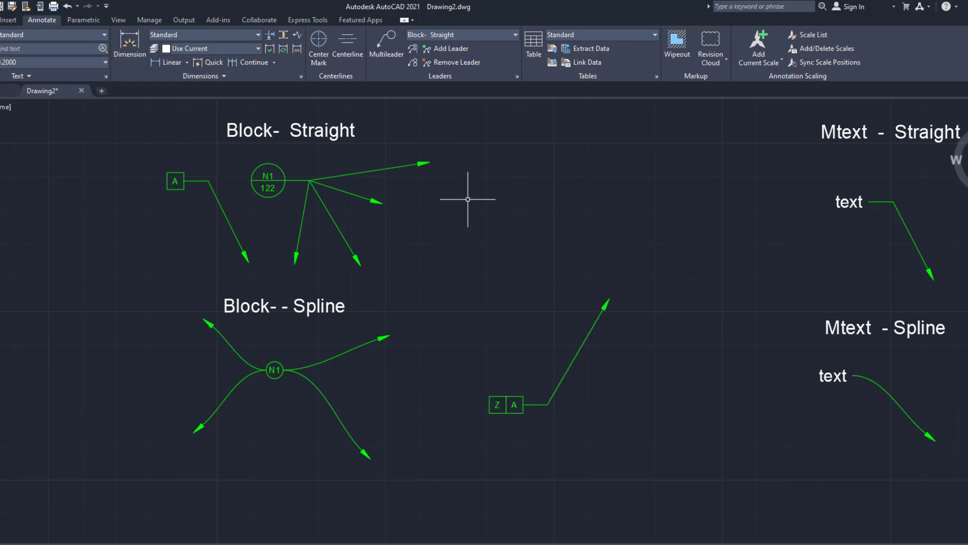
- In the properties of the N1/122 detail callout multileader, set both the leader color and the general color to Cyan
left_click(419, 51)
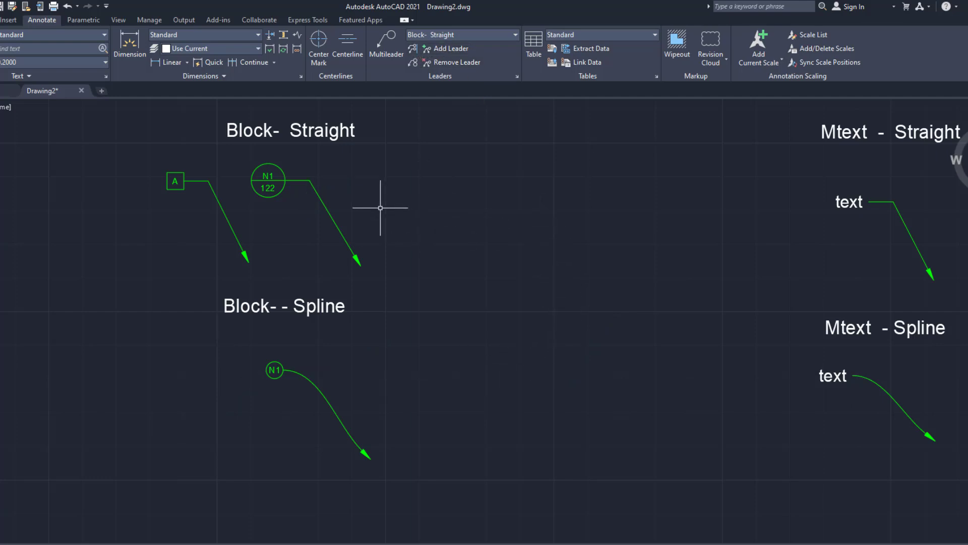
left_click(358, 212)
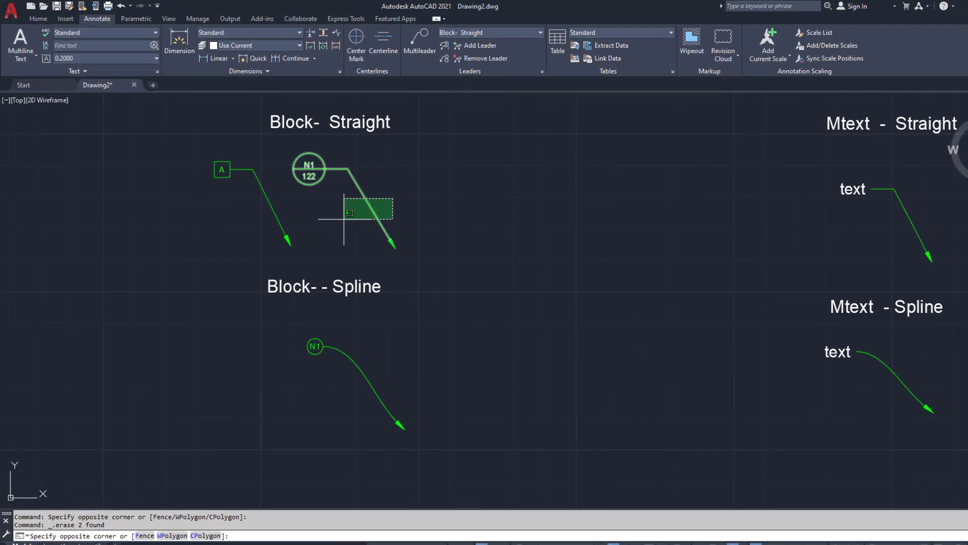
left_click(344, 218)
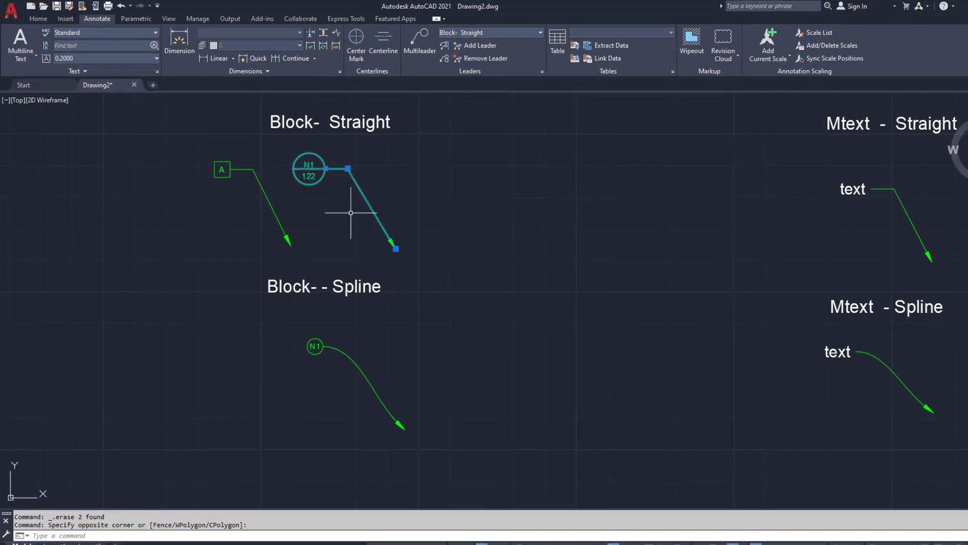
right_click(361, 208)
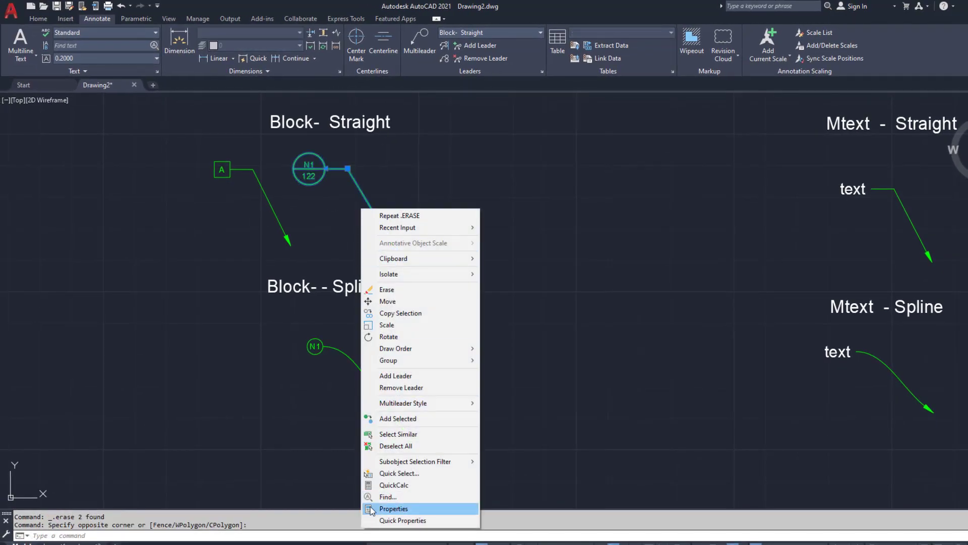
left_click(394, 508)
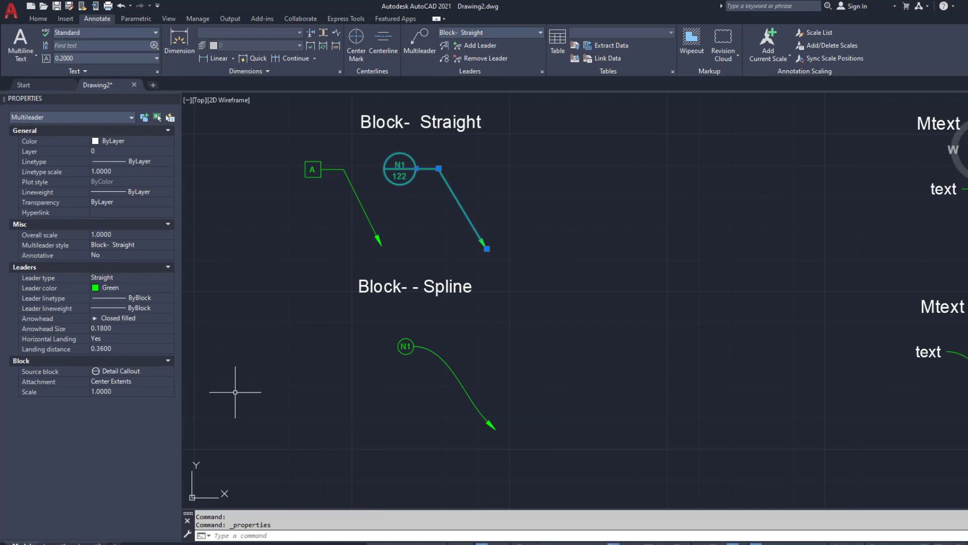
left_click(151, 290)
left_click(156, 290)
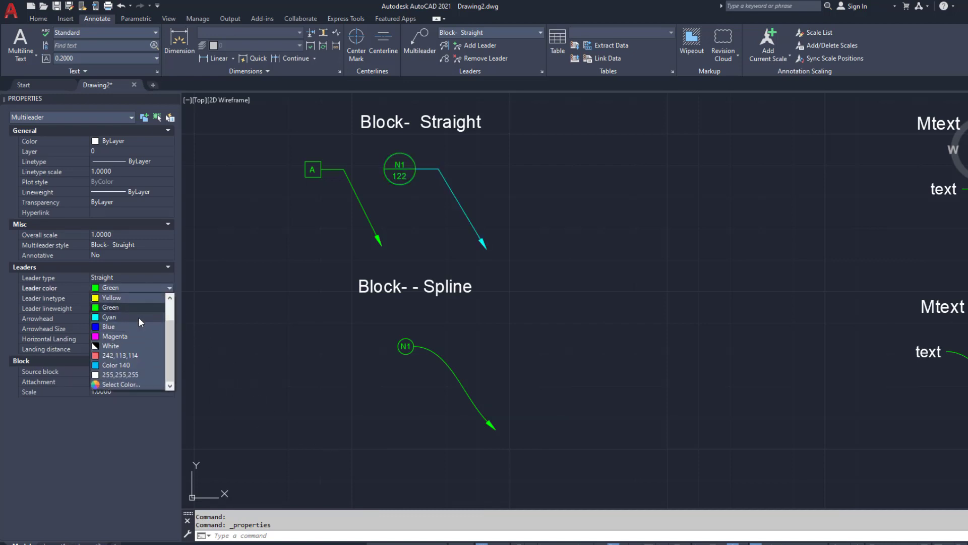
left_click(138, 317)
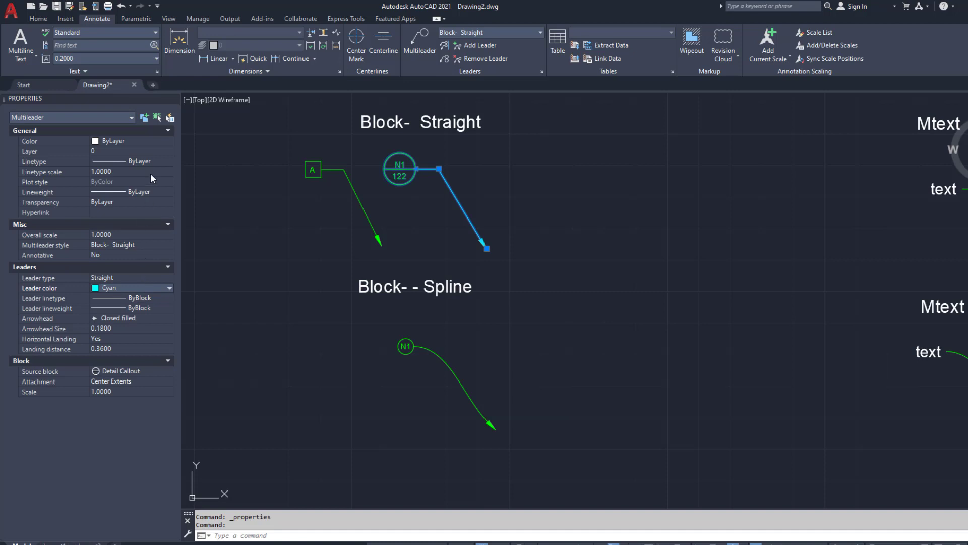
left_click(158, 143)
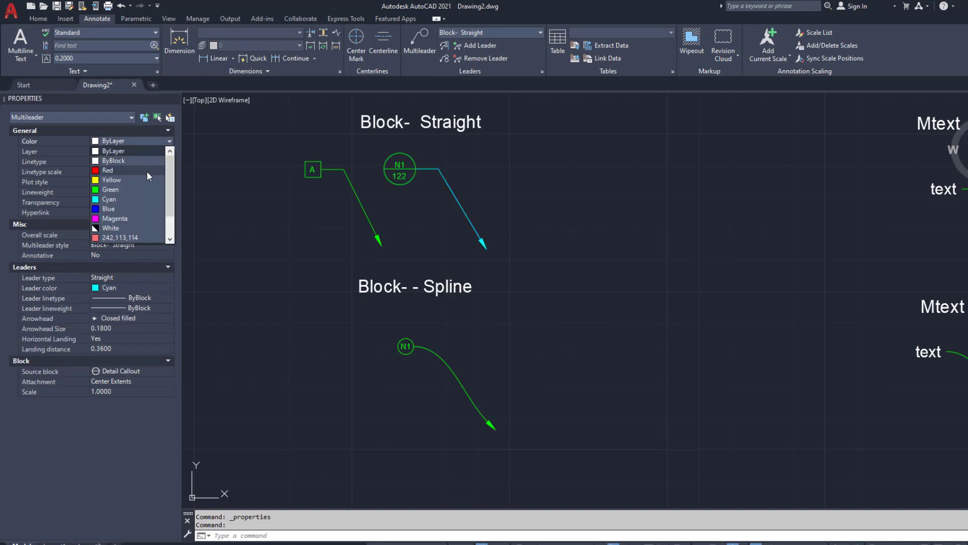
left_click(139, 199)
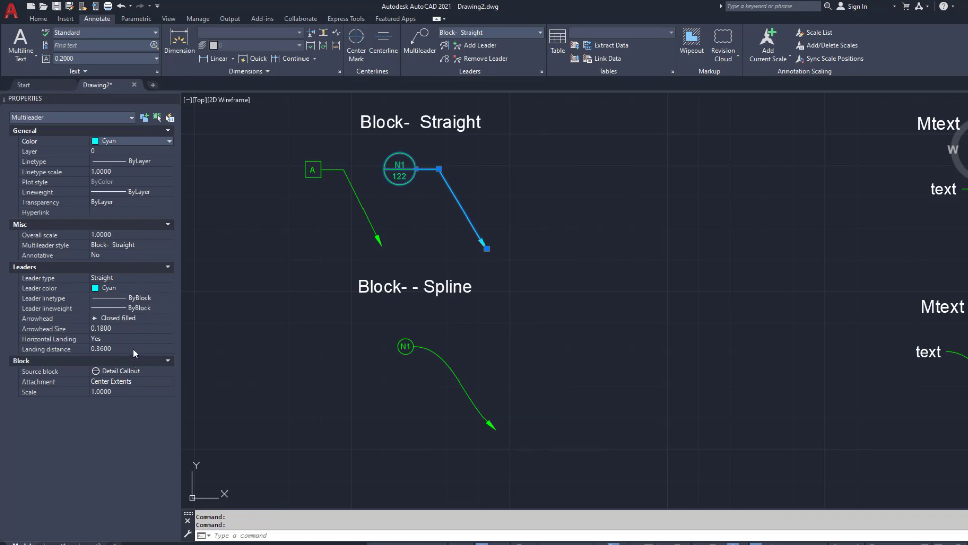
- Change the source block of the N1/122 multileader to Triangle
left_click(136, 373)
left_click(169, 370)
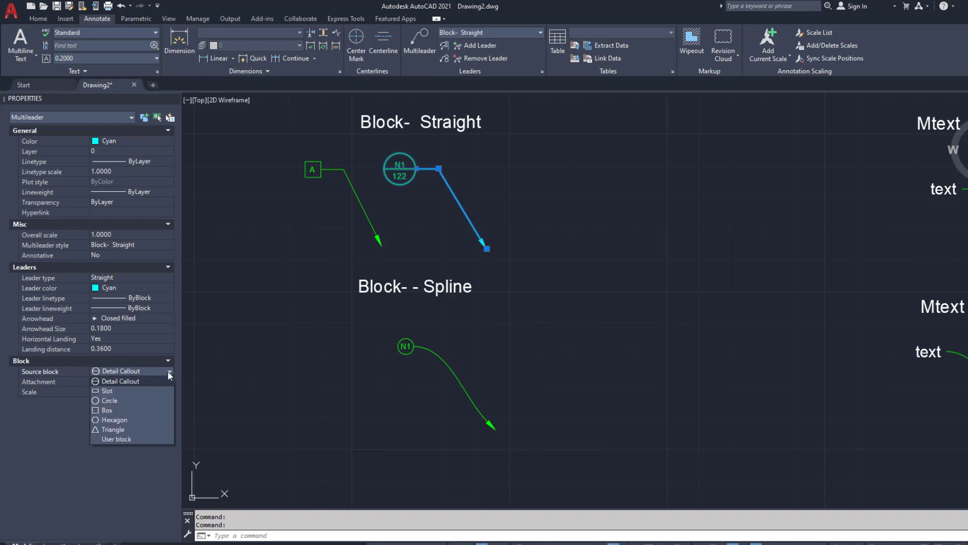
left_click(137, 432)
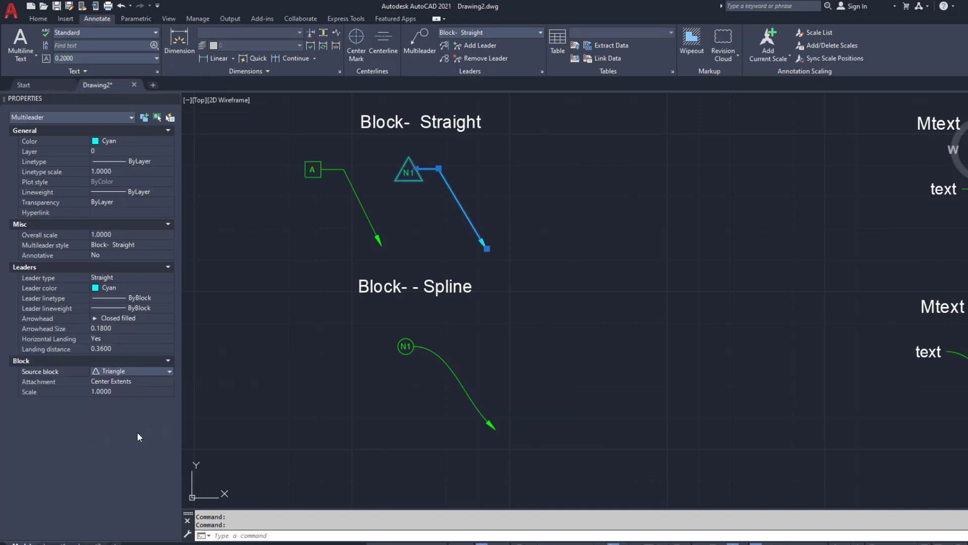
- Examine the leader linetype, lineweight and arrowhead properties of the N1 triangle multileader, and clear the selection
left_click(114, 295)
left_click(114, 295)
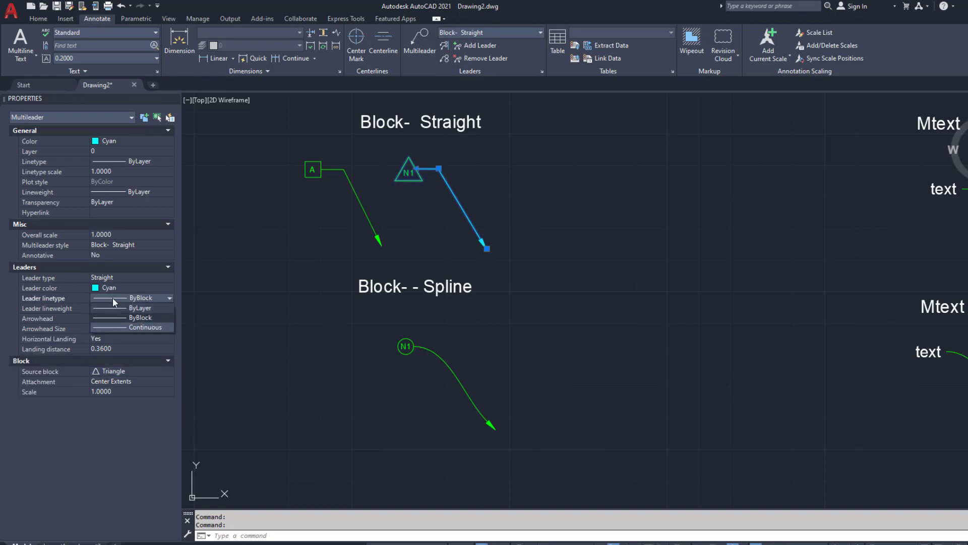
left_click(120, 291)
left_click(117, 305)
left_click(117, 304)
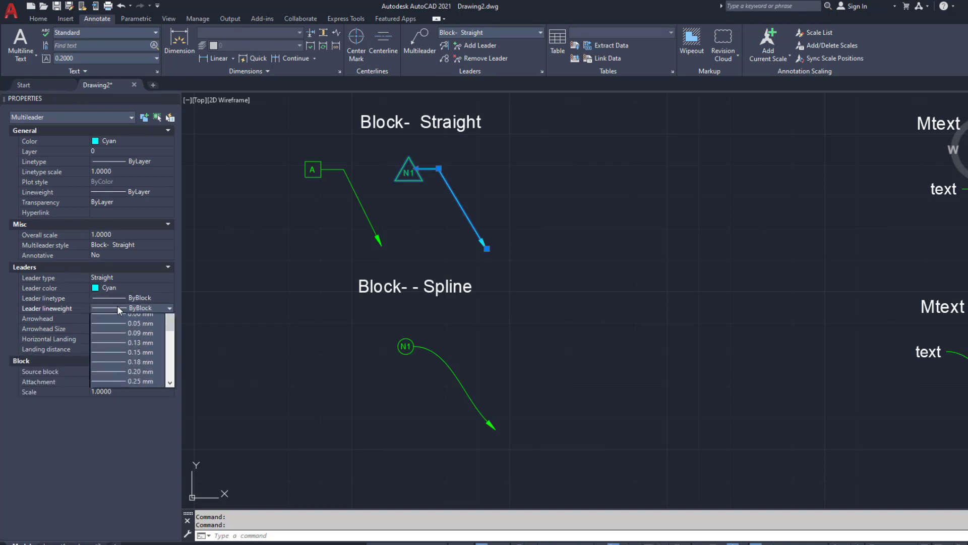
left_click(114, 320)
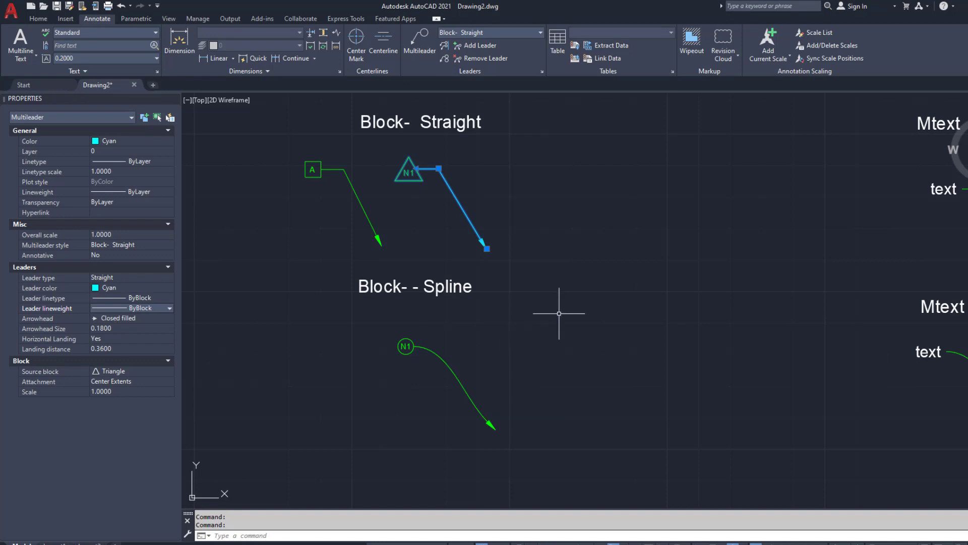
left_click(724, 269)
left_click(701, 289)
right_click(660, 283)
left_click(610, 318)
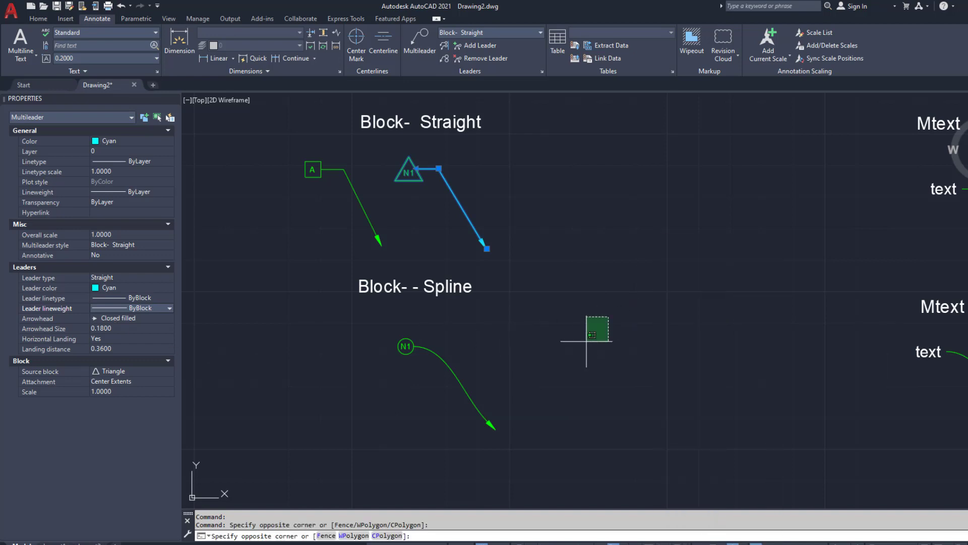
left_click(586, 342)
key("Escape")
key("Escape")
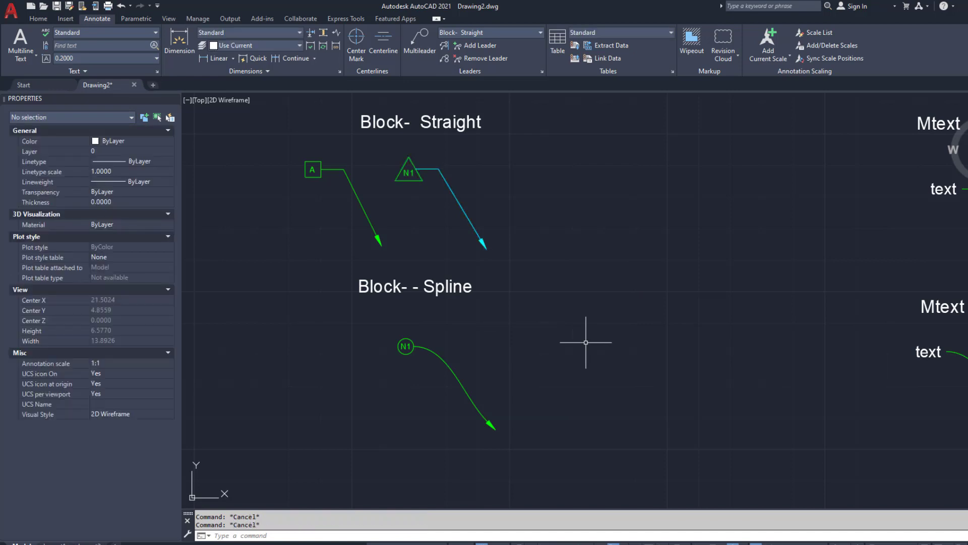
- Draw a nearly square rectangle in the empty area below the multileaders
mouse_move(641, 382)
middle_mouse_down()
mouse_move(569, 380)
mouse_move(601, 266)
mouse_move(534, 135)
middle_mouse_up()
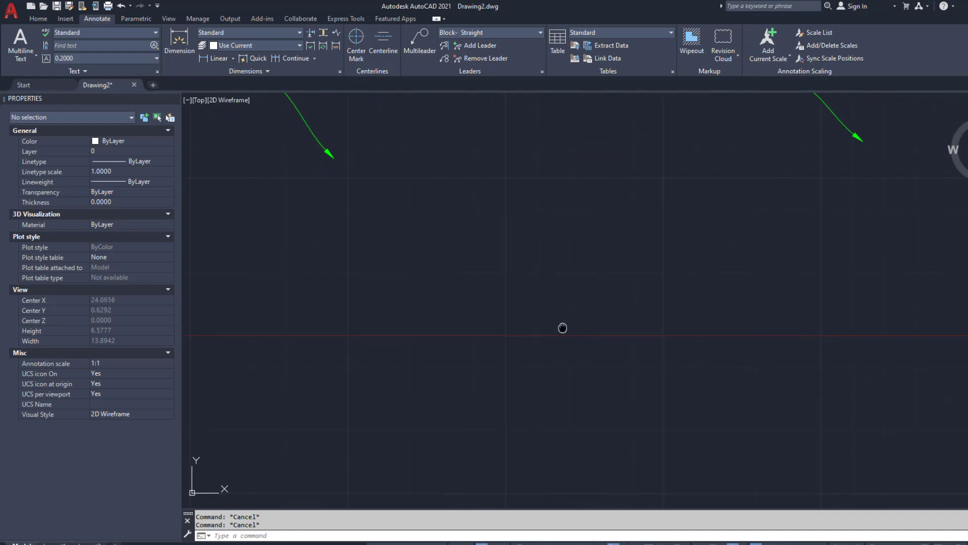
middle_click_drag(562, 328, 540, 195)
left_click(38, 18)
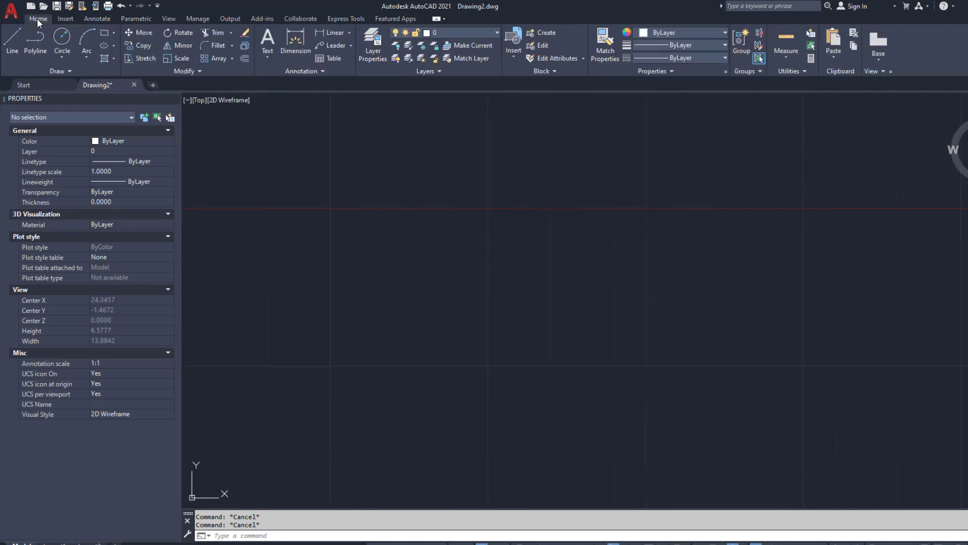
left_click(105, 33)
left_click(676, 219)
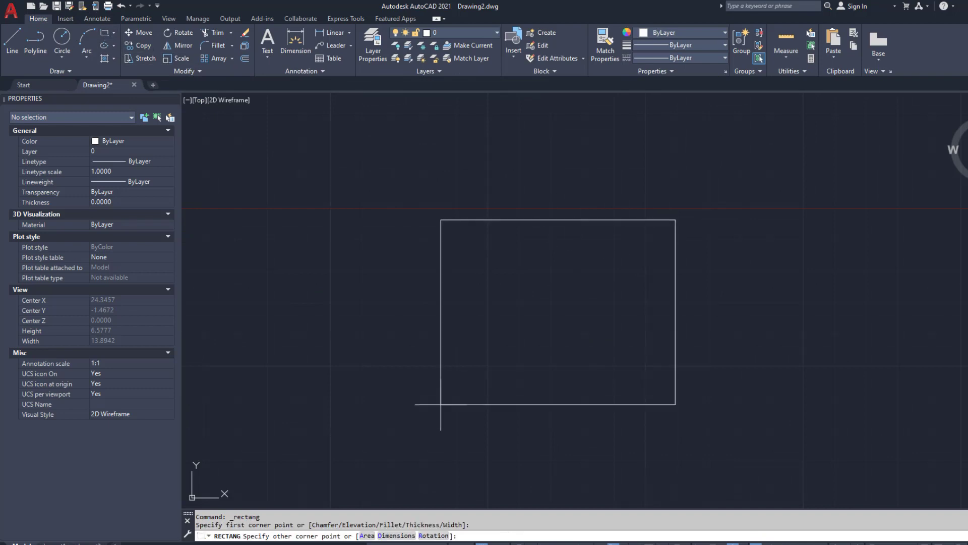
left_click(468, 423)
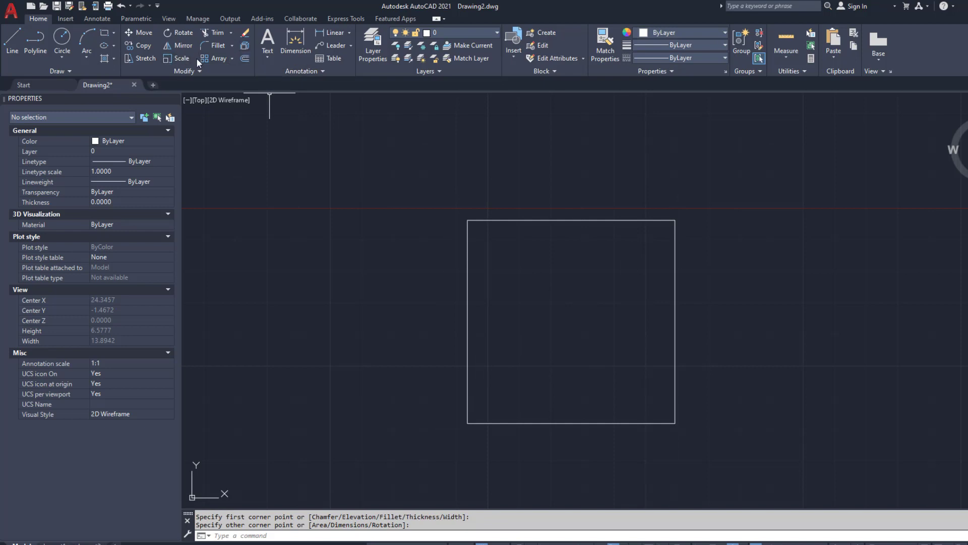
- Offset the rectangle inward by a small distance defined with two picked points
left_click(244, 58)
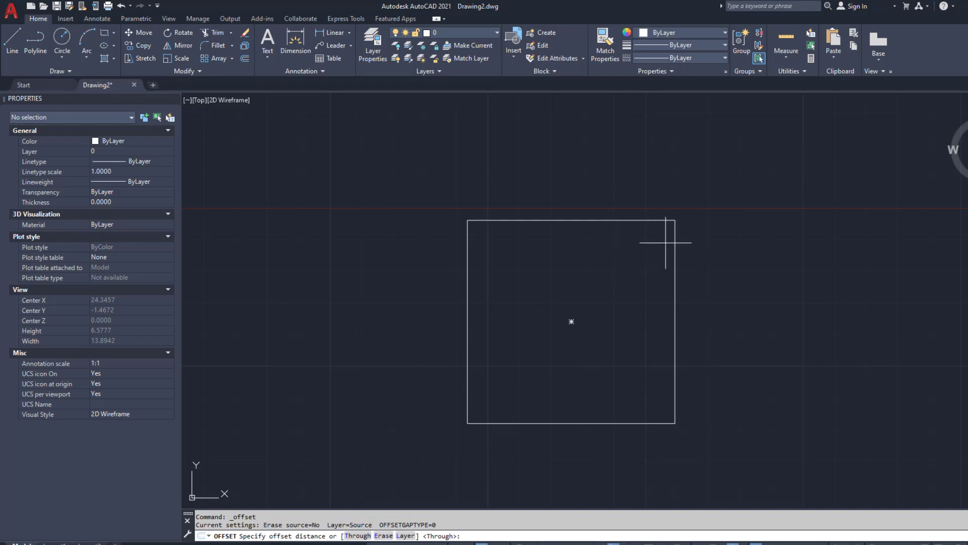
scroll(677, 244, "up", 2)
left_click(679, 248)
left_click(657, 247)
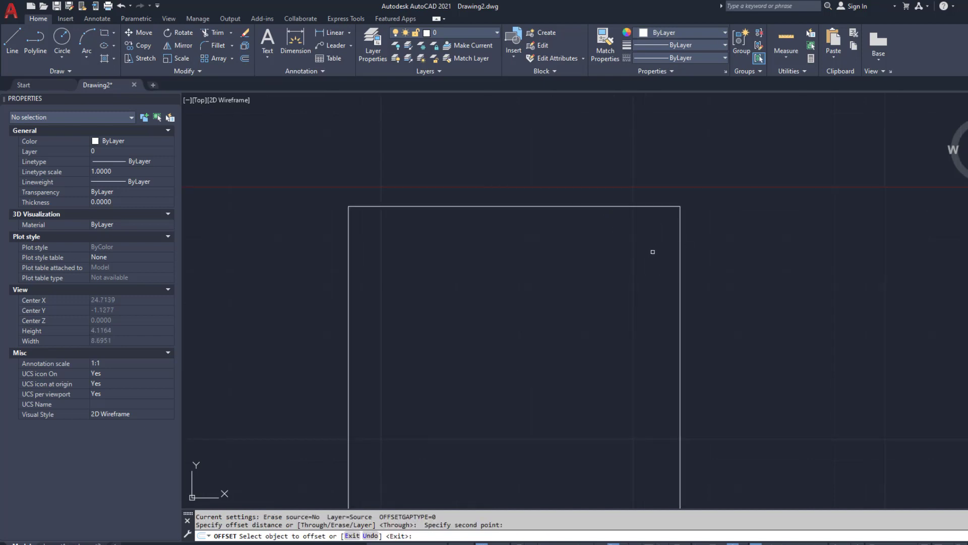
left_click(680, 261)
left_click(639, 267)
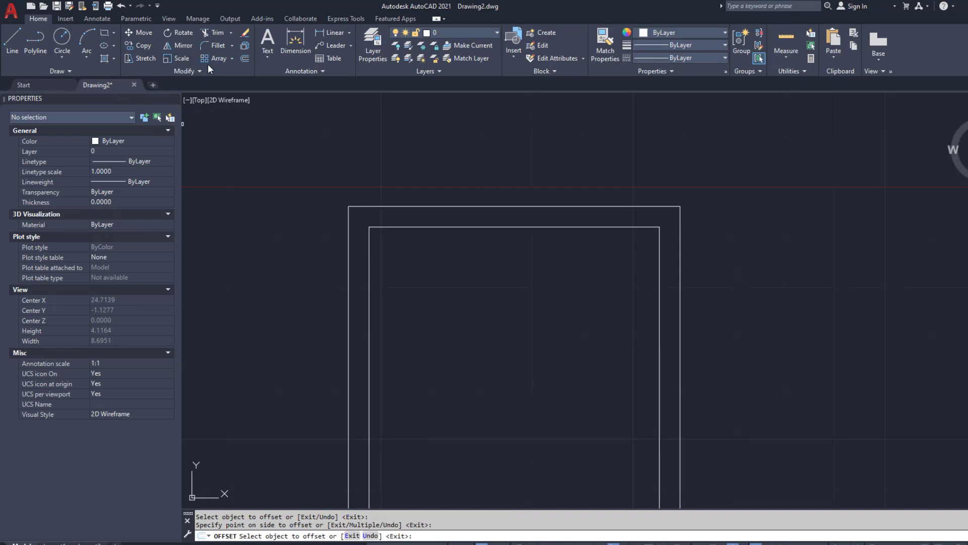
left_click(207, 46)
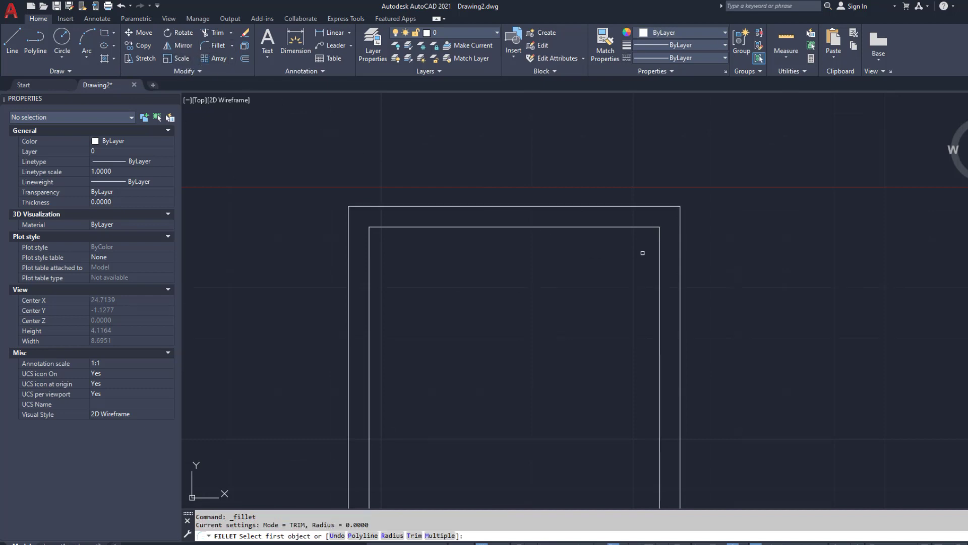
left_click(660, 251)
left_click(631, 226)
- Fillet the upper-right corner of the inner rectangle with a radius of 0.5
left_click(229, 44)
type("R")
key("Return")
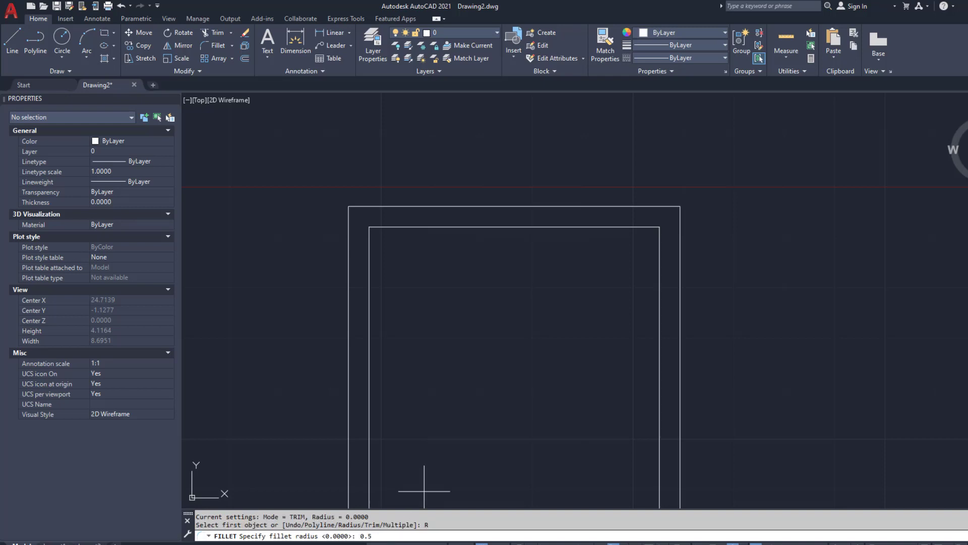
type("0.5")
key("Return")
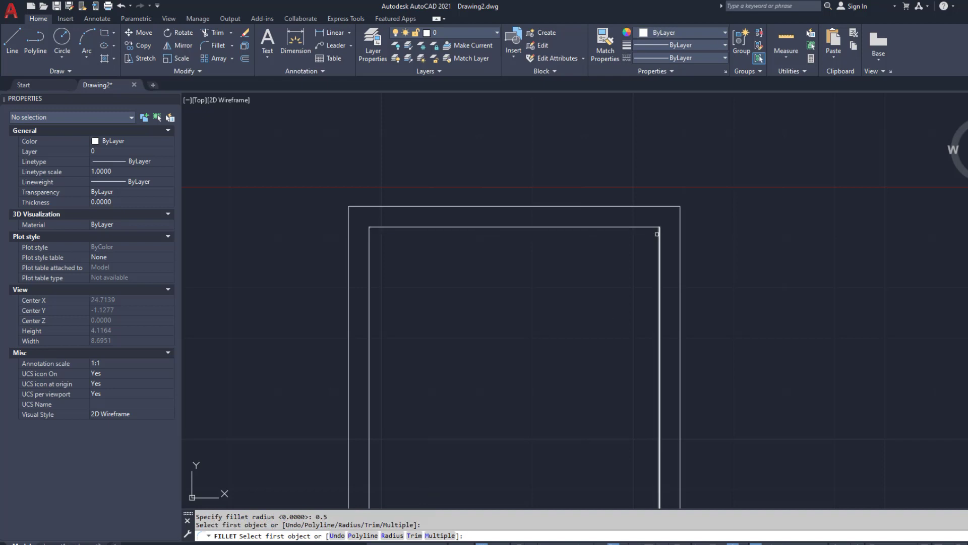
left_click(657, 229)
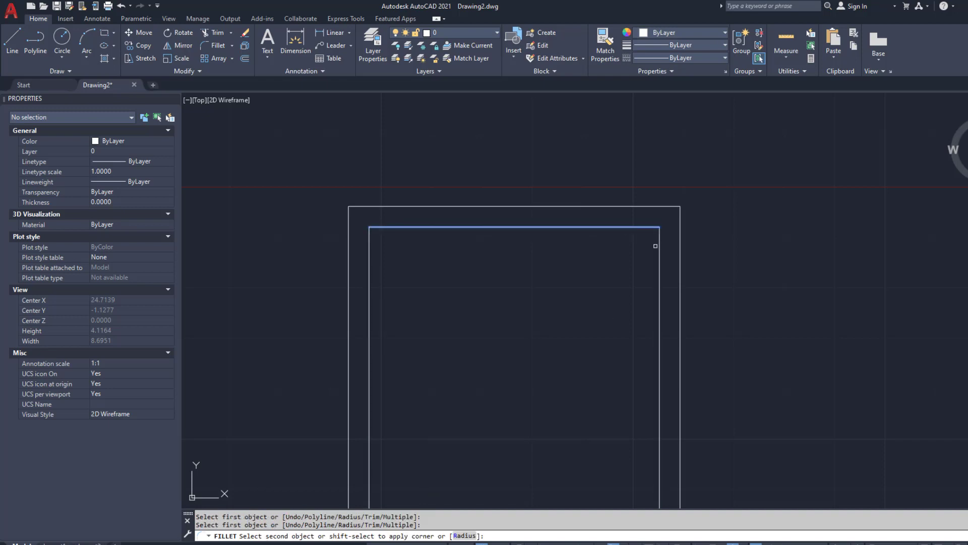
left_click(657, 253)
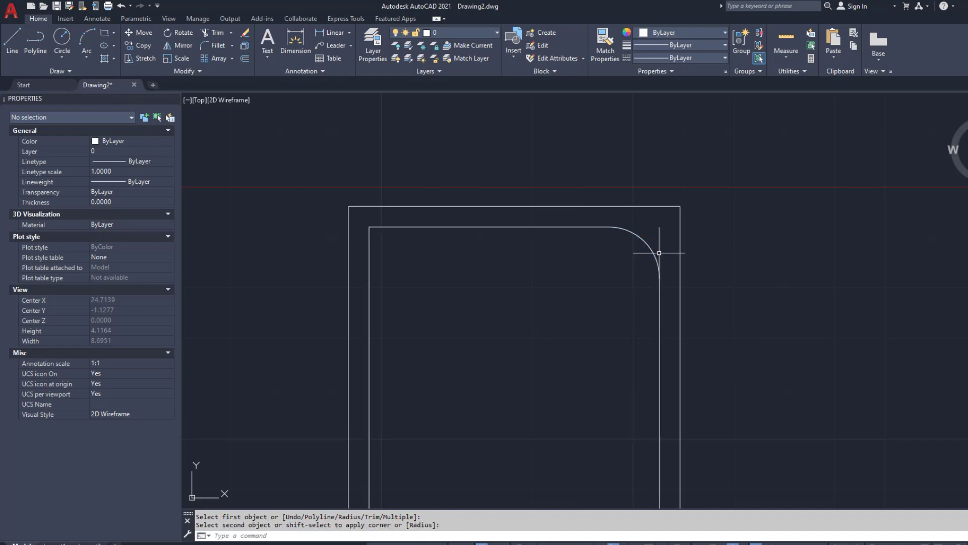
- Fillet the upper-left corner of the inner rectangle with the same 0.5 radius
scroll(627, 270, "down", 4)
middle_click_drag(603, 269, 586, 264)
scroll(586, 264, "up", 4)
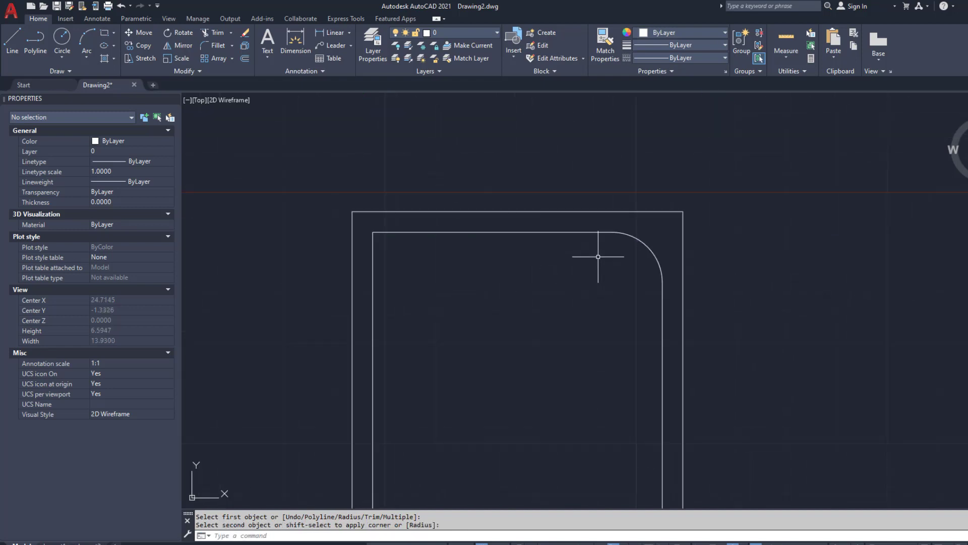
right_click(548, 261)
left_click(564, 268)
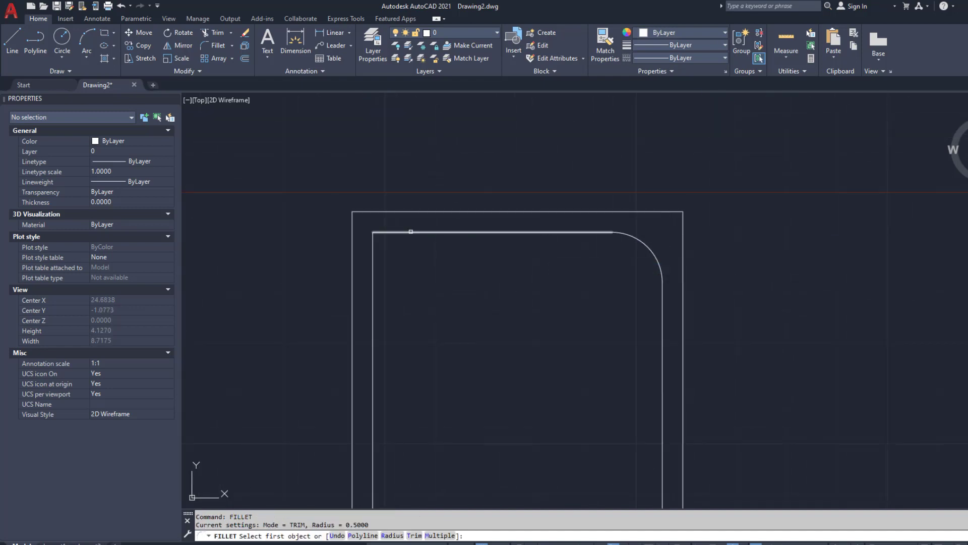
left_click(402, 232)
left_click(373, 256)
- Fillet the lower-right corner of the inner rectangle with the same 0.5 radius
right_click(482, 277)
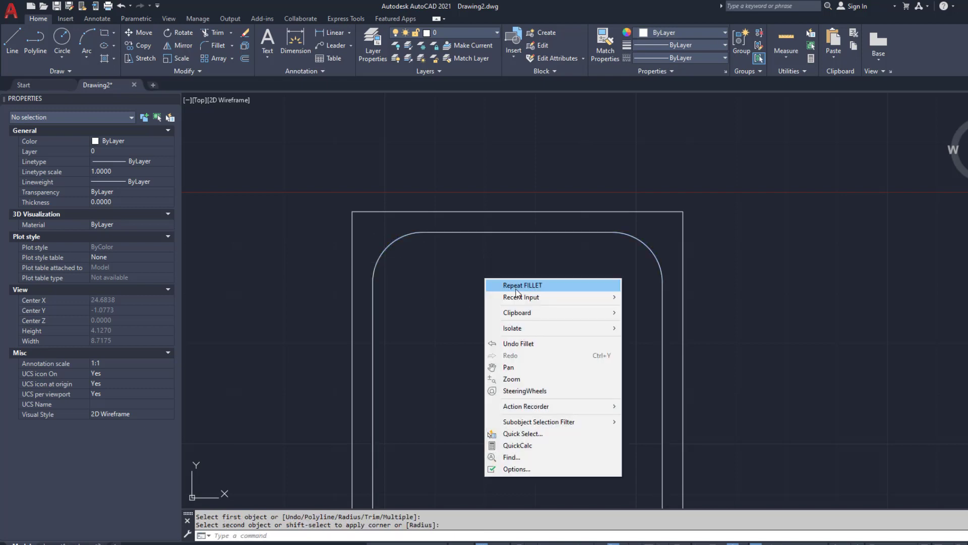
left_click(510, 281)
middle_click_drag(554, 340, 498, 193)
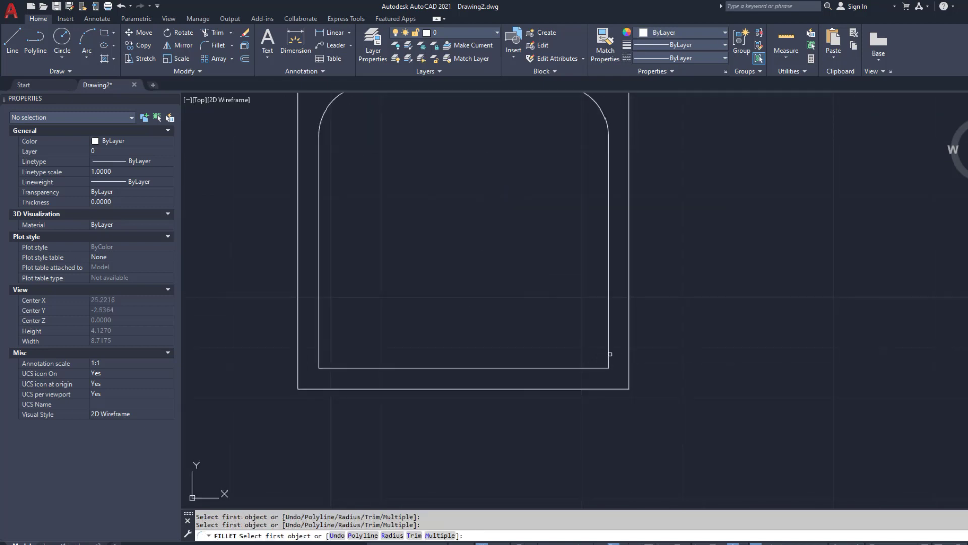
left_click(608, 354)
left_click(595, 366)
- Fillet the lower-left corner of the inner rectangle with the same 0.5 radius
right_click(533, 301)
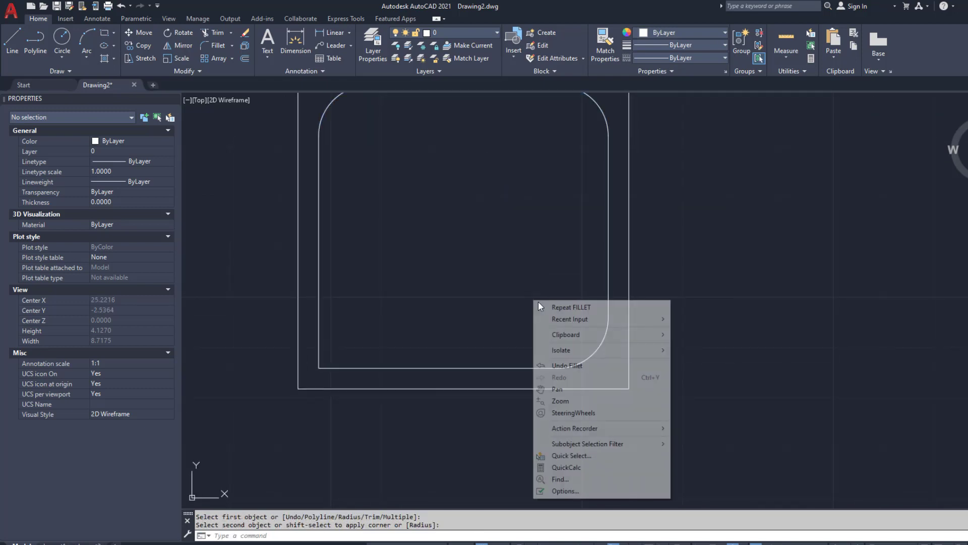
left_click(555, 305)
left_click(331, 368)
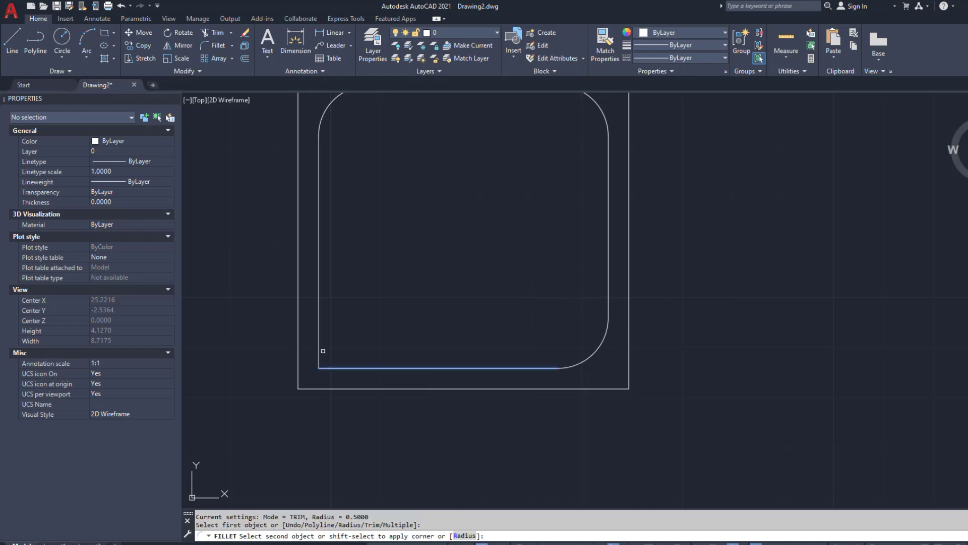
scroll(321, 348, "down", 4)
scroll(407, 309, "up", 2)
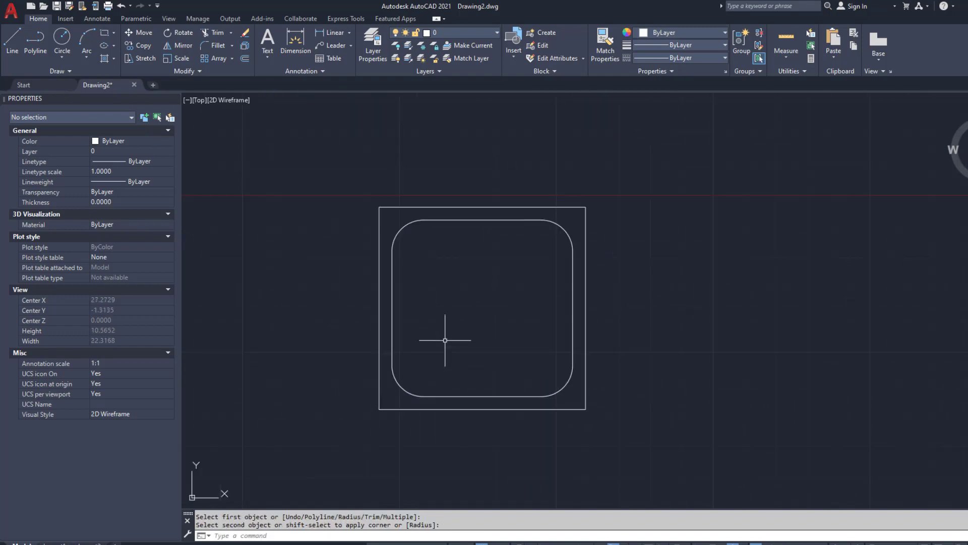
- Draw a filled donut with inside diameter 0 inside the upper-right corner of the rounded inner rectangle
left_click(106, 70)
left_click(62, 97)
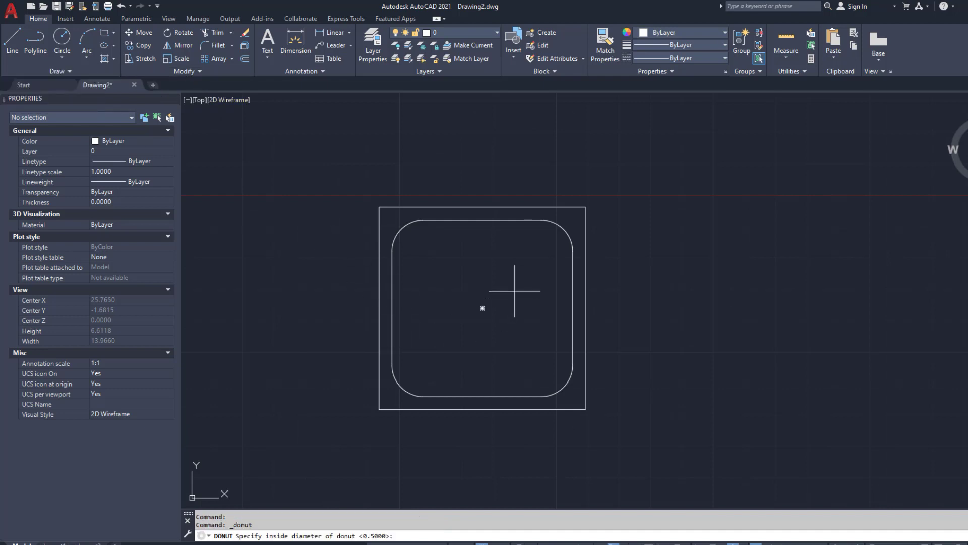
scroll(559, 234, "up", 6)
left_click(517, 280)
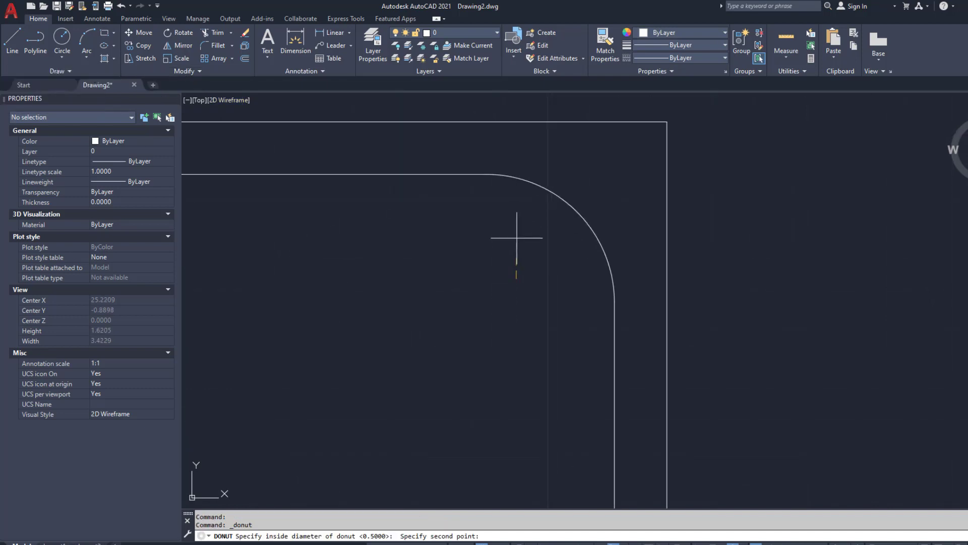
type("0")
key("Return")
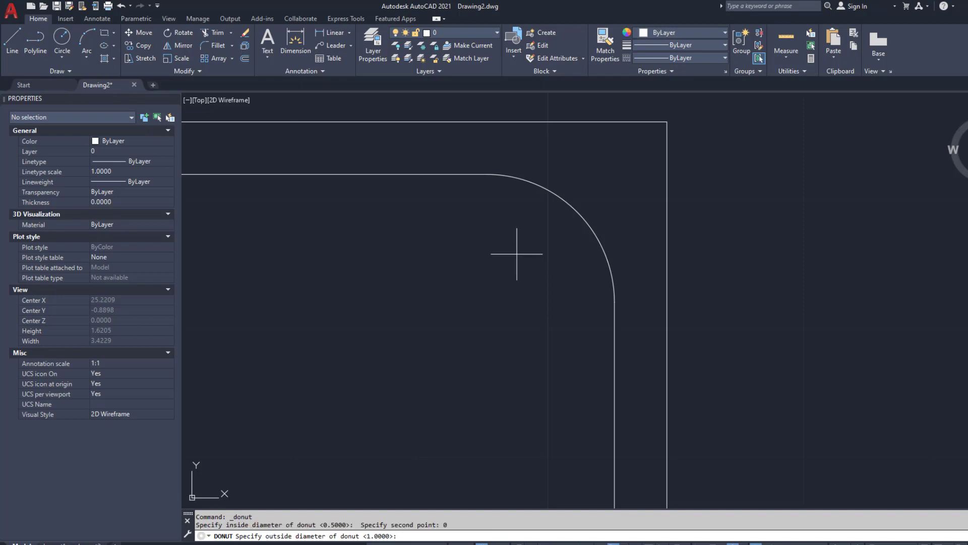
left_click(516, 254)
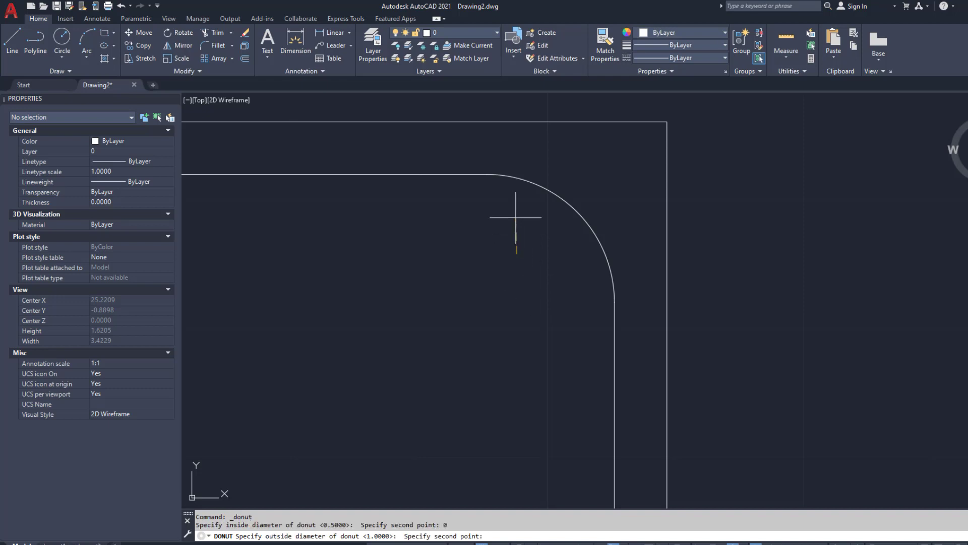
left_click(515, 218)
scroll(517, 202, "down", 2)
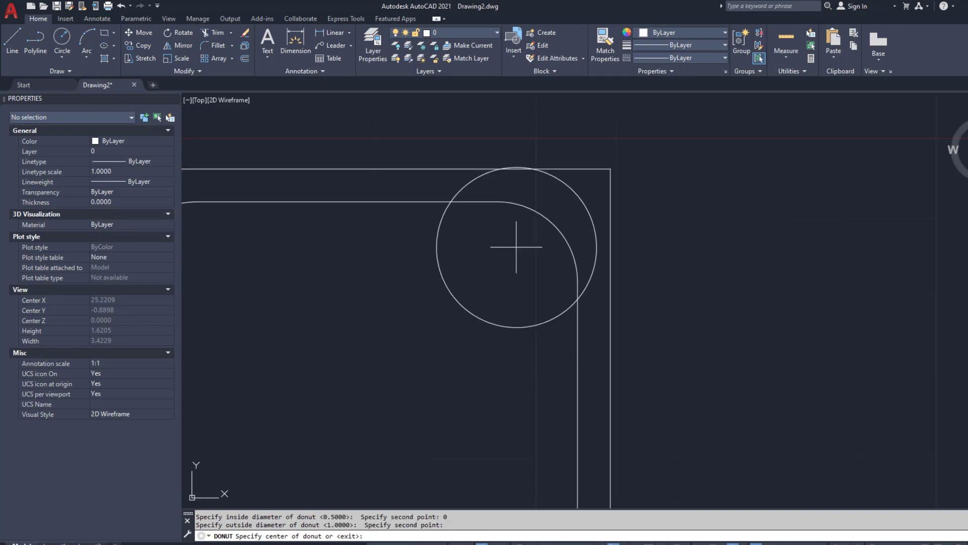
left_click(490, 292)
scroll(464, 260, "down", 6)
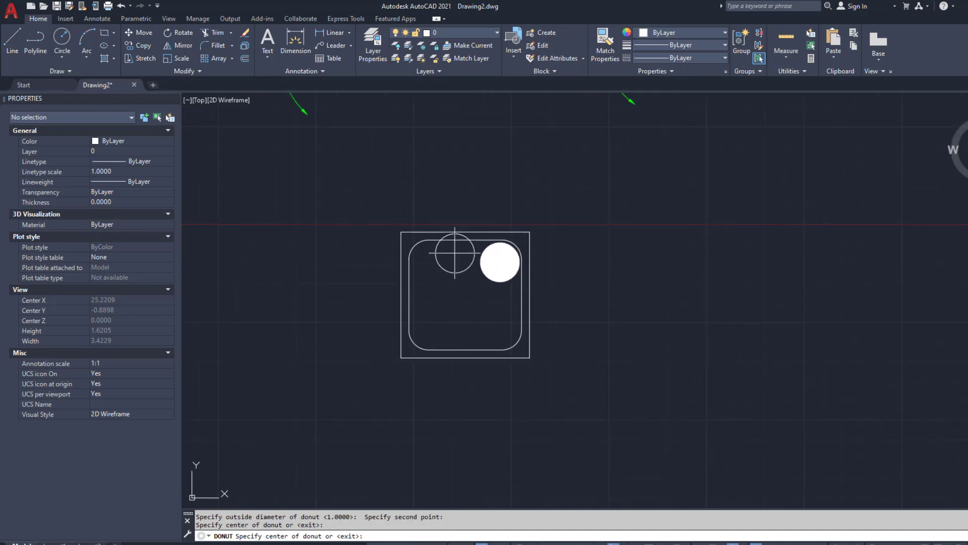
key("Return")
- Select the filled donut in the upper-right corner of the rounded inner rectangle
left_click(450, 255)
scroll(454, 273, "up", 6)
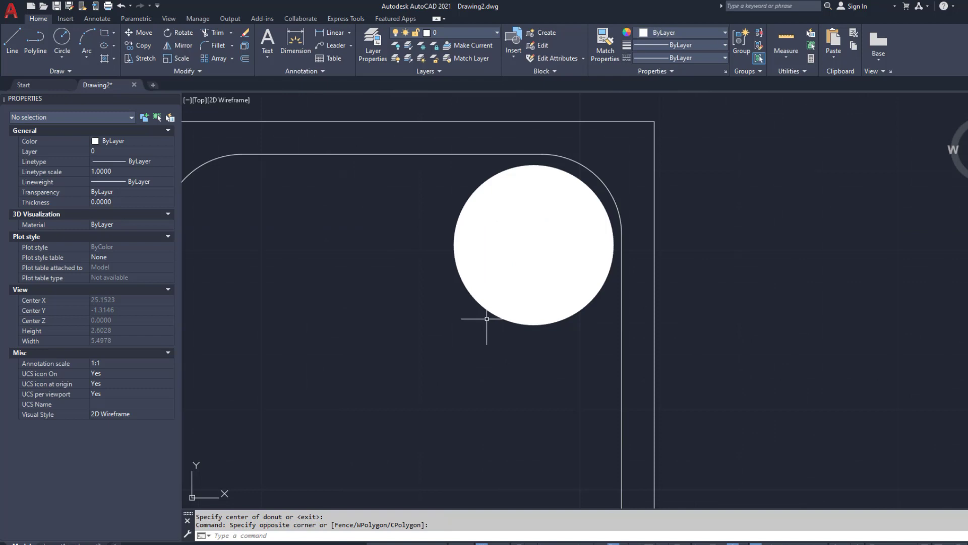
left_click(508, 259)
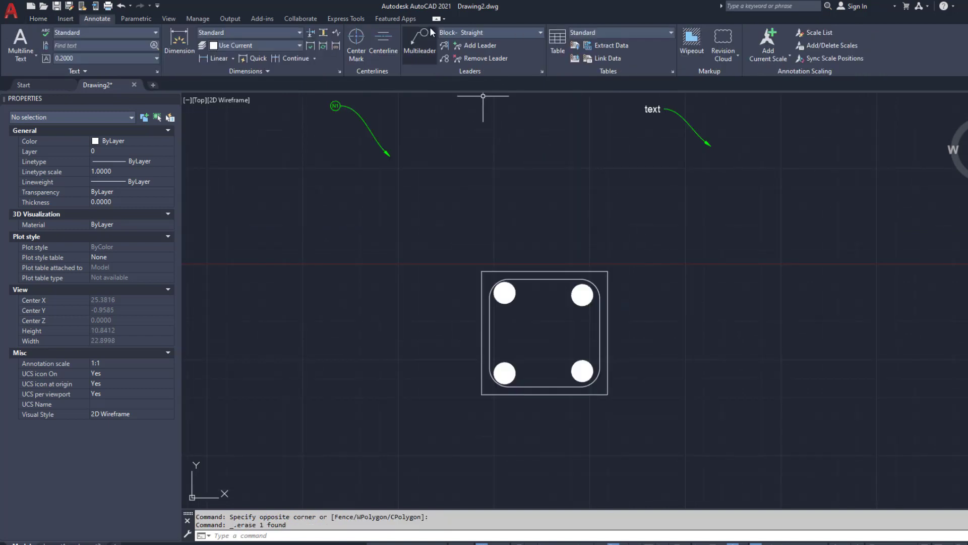
- Preview the mtext - straight style in the Multileader Style Manager and close the manager
left_click(542, 71)
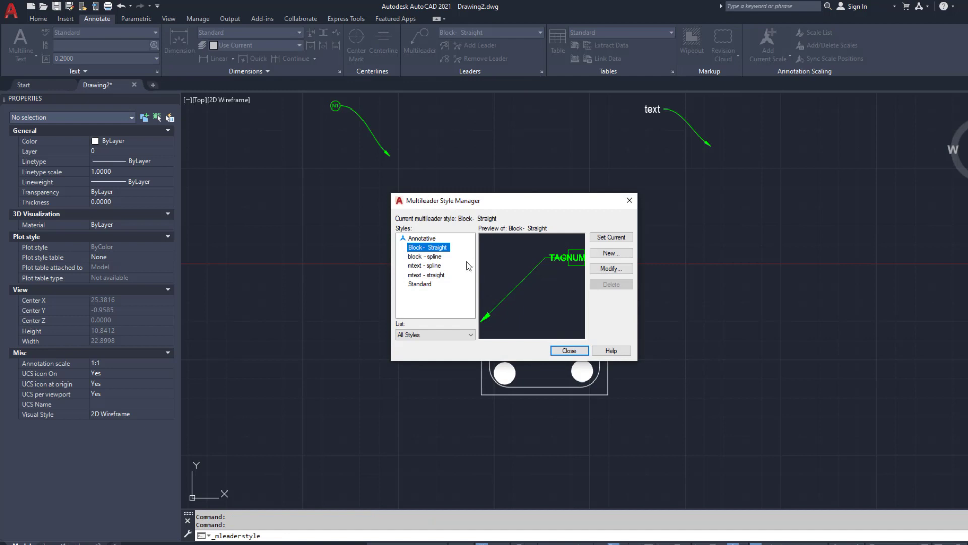
left_click(439, 275)
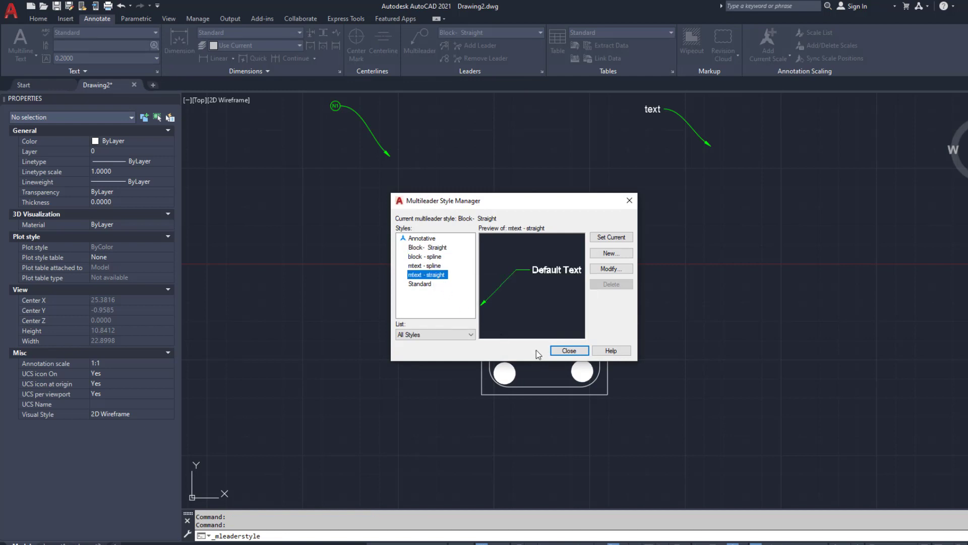
left_click(569, 351)
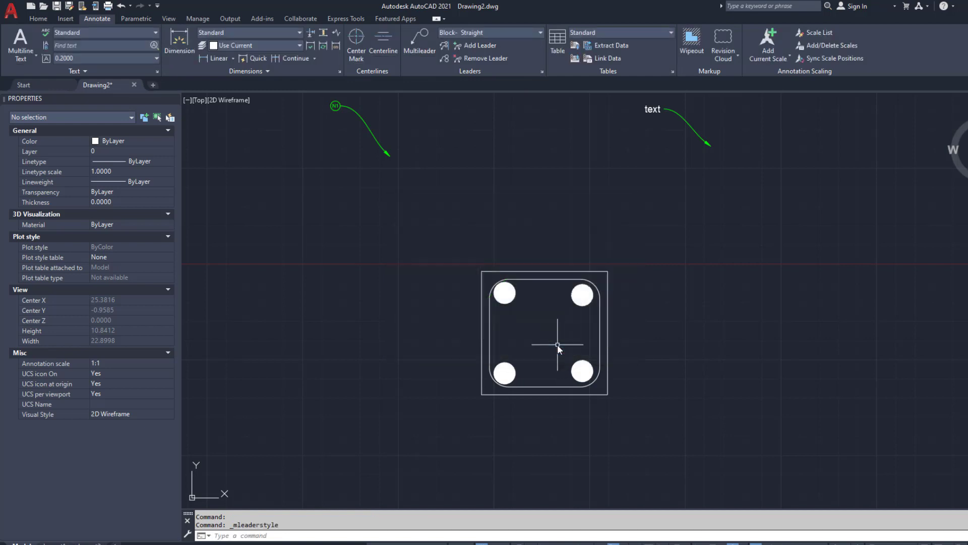
- Try a Block- Straight multileader pointing at the upper-right bar of the column section, and erase it
left_click(420, 45)
left_click(585, 293)
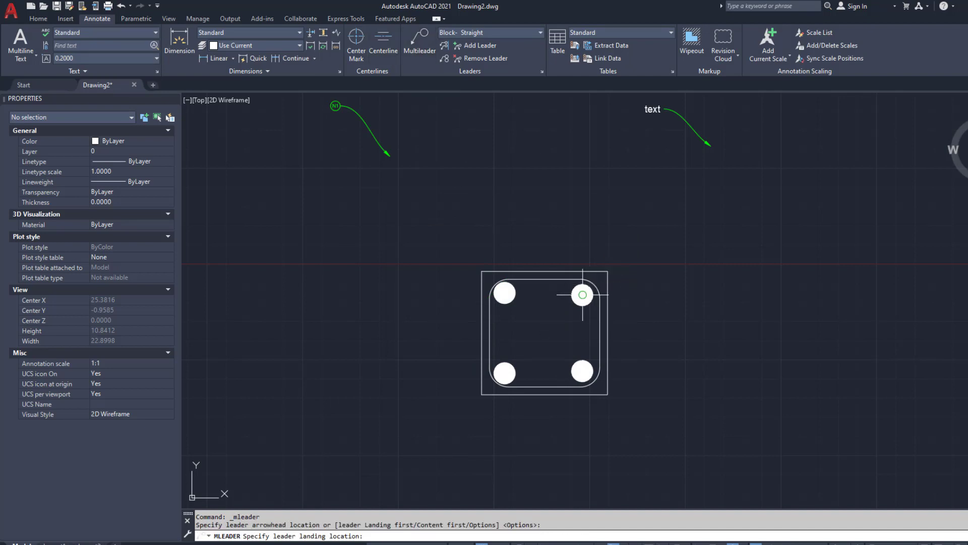
left_click(644, 235)
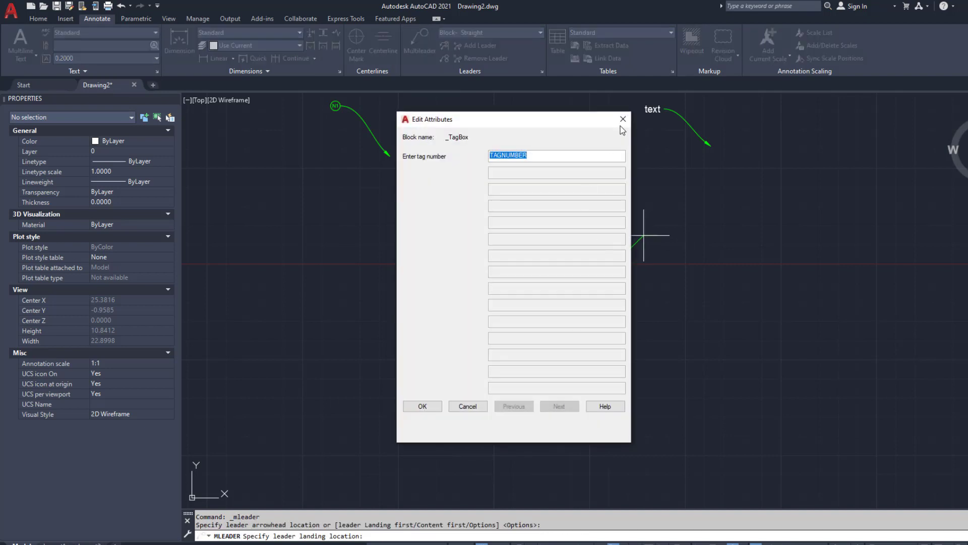
left_click(622, 126)
left_click(687, 213)
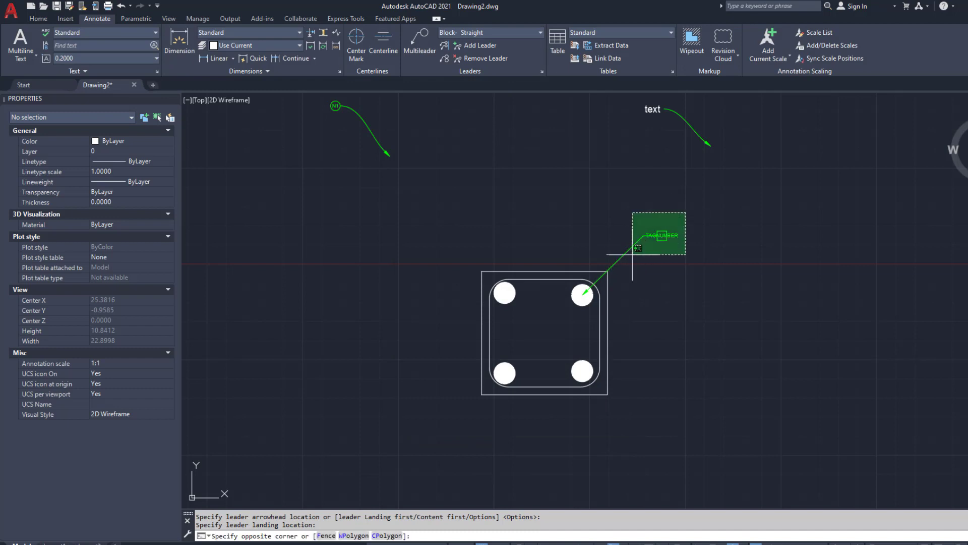
left_click(628, 259)
key("Delete")
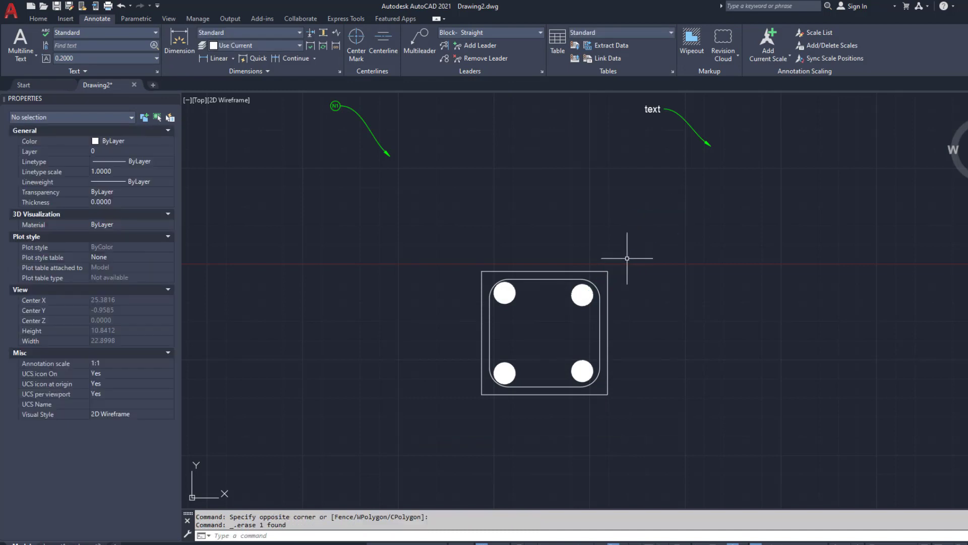
- Make mtext - straight the current multileader style in the Multileader Style Manager
scroll(627, 259, "up", 2)
middle_click_drag(594, 282, 592, 239)
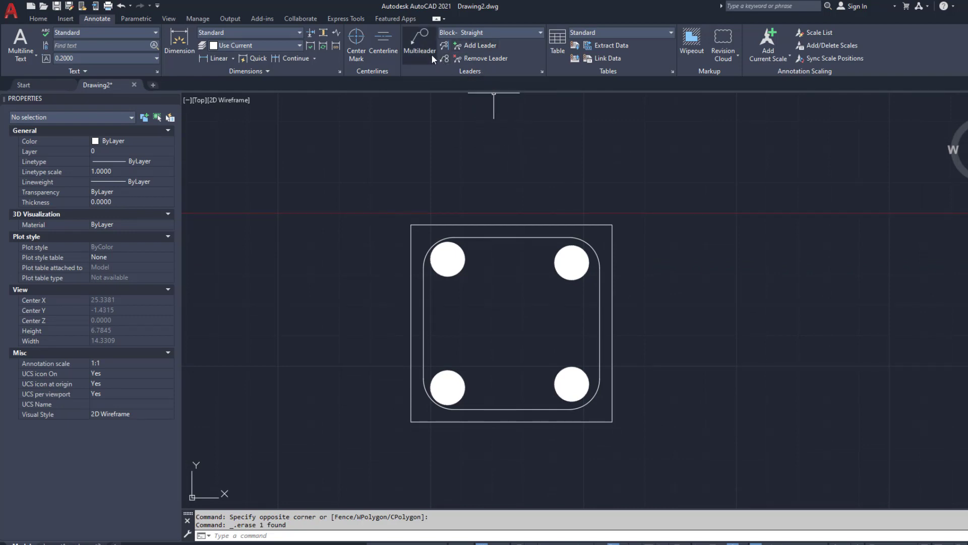
left_click(542, 72)
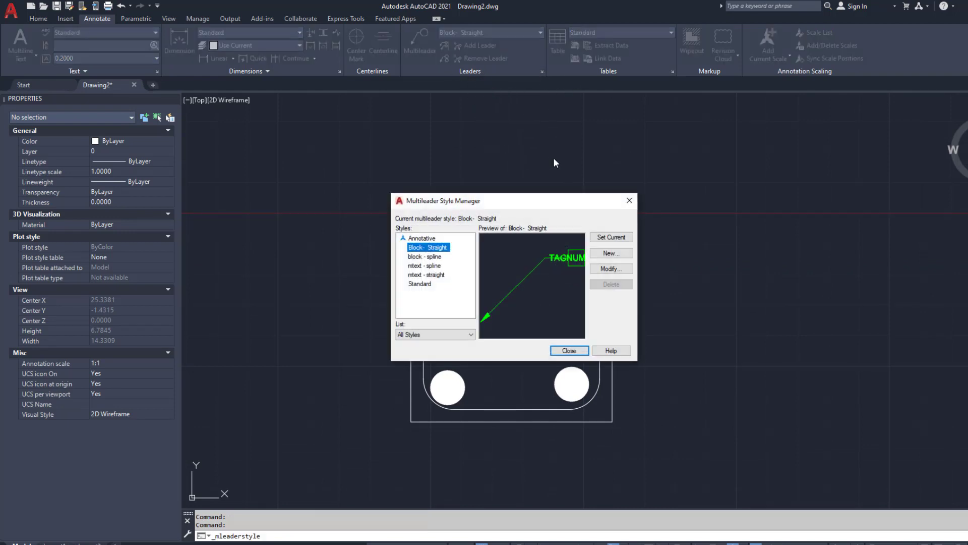
left_click(420, 283)
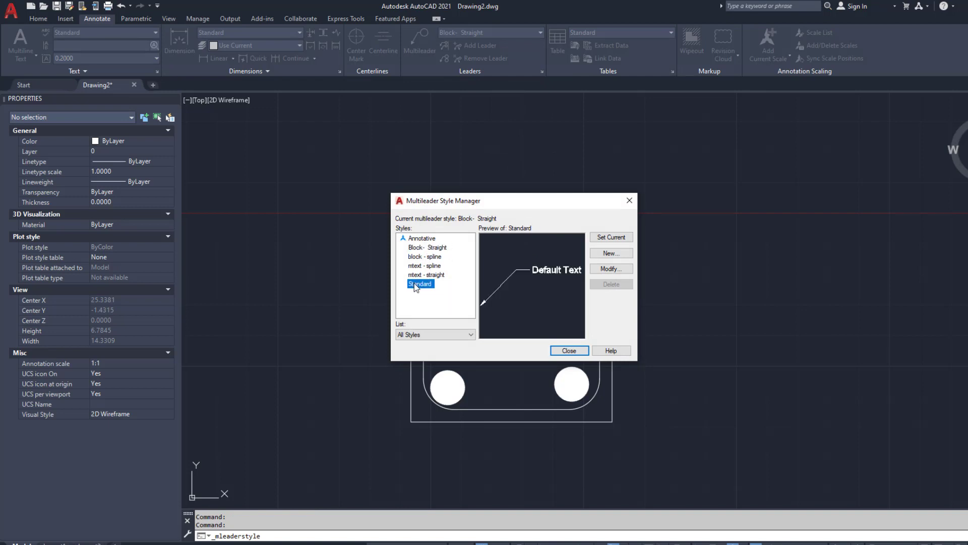
left_click(415, 266)
left_click(415, 274)
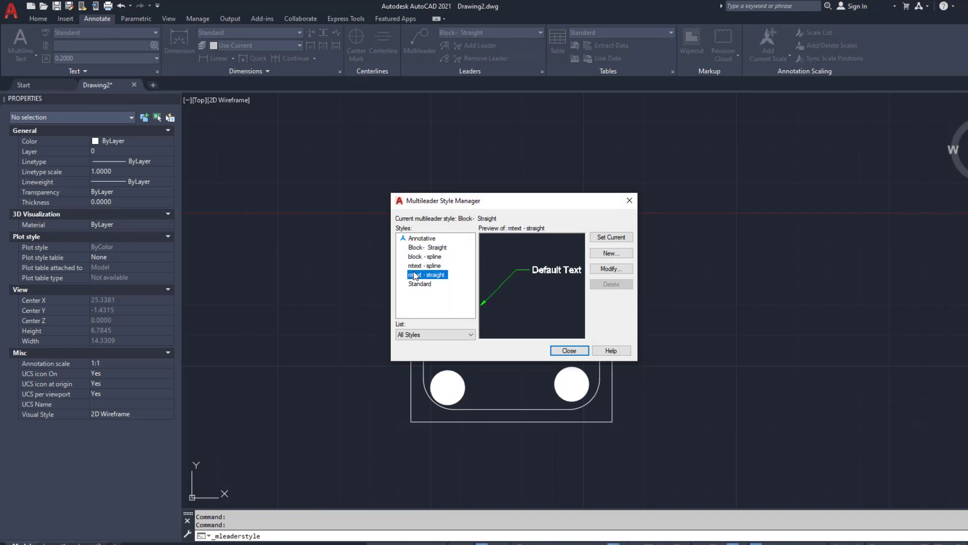
left_click(612, 237)
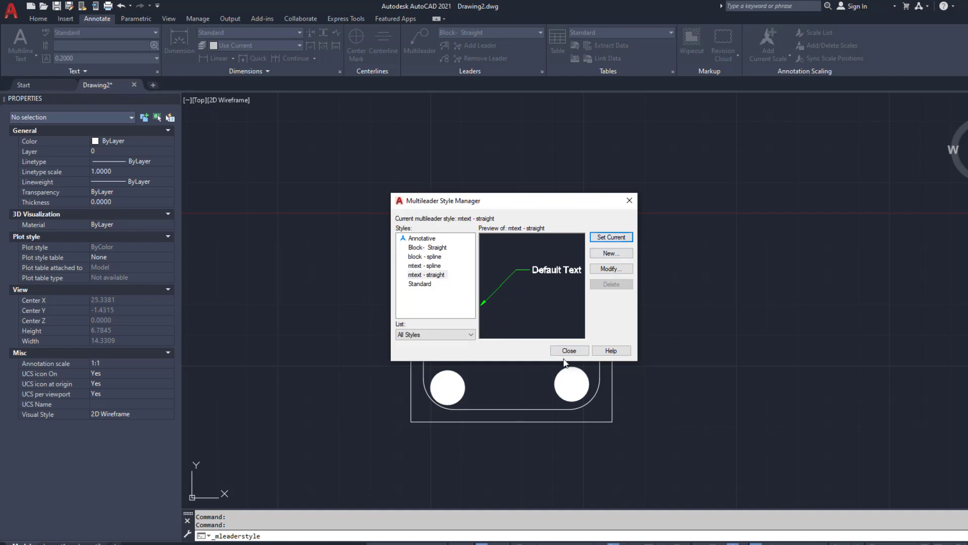
left_click(564, 351)
- Add a multileader from the upper-right bar to a landing above and outside the section, with the text 4Ø12mm
left_click(420, 41)
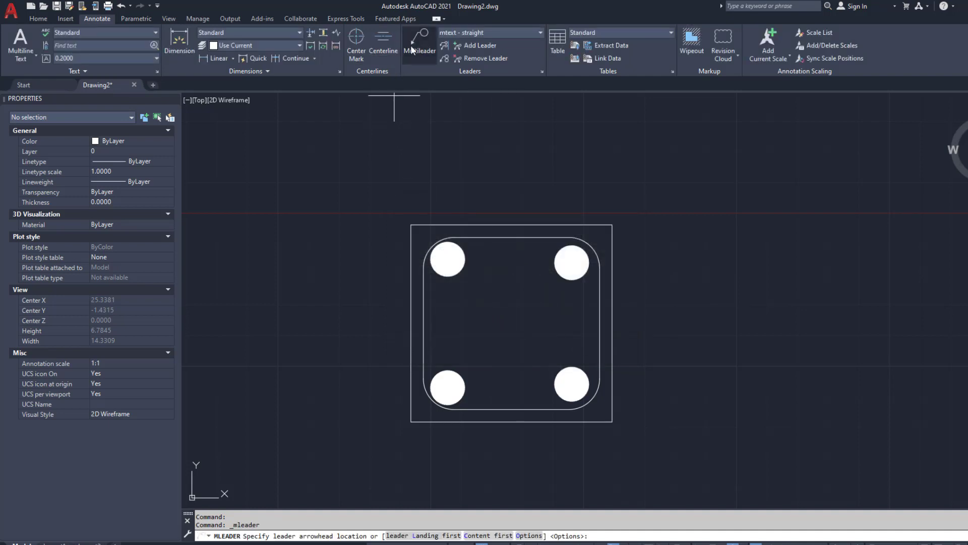
left_click(572, 259)
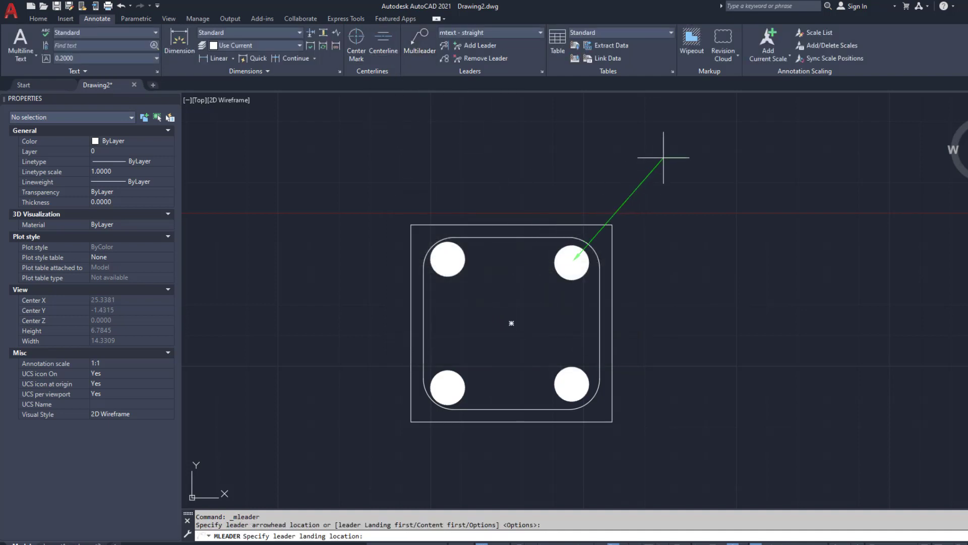
left_click(664, 158)
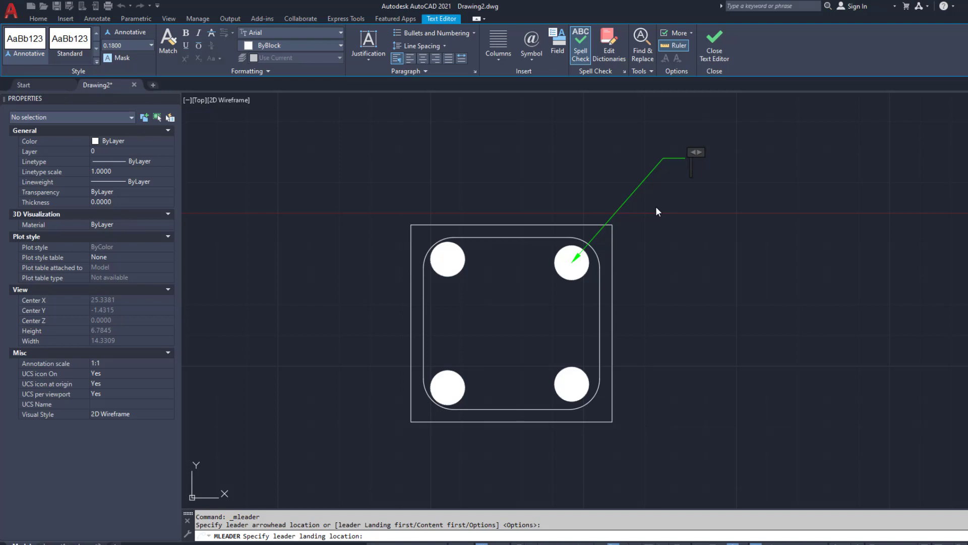
type("4%")
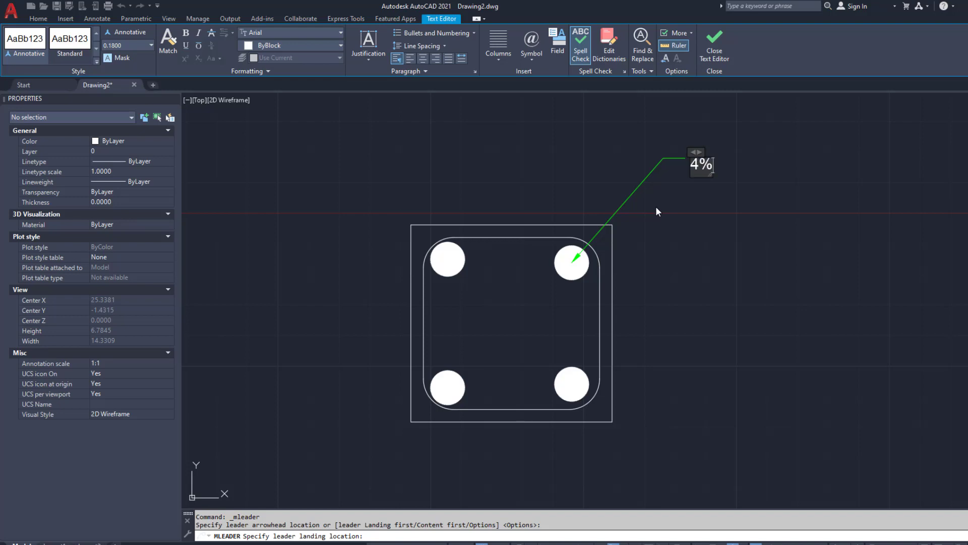
type("%12")
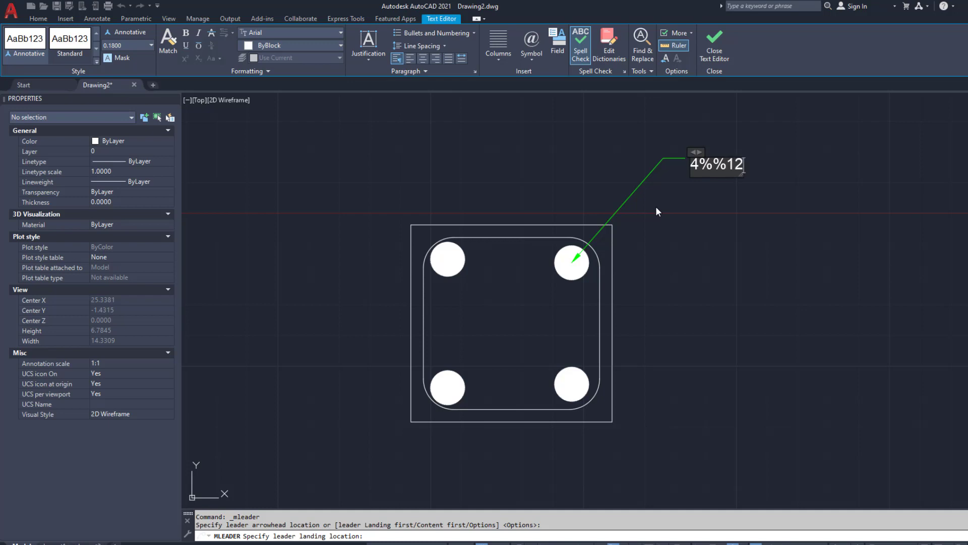
key("BackSpace")
key("BackSpace")
type("c")
type("12")
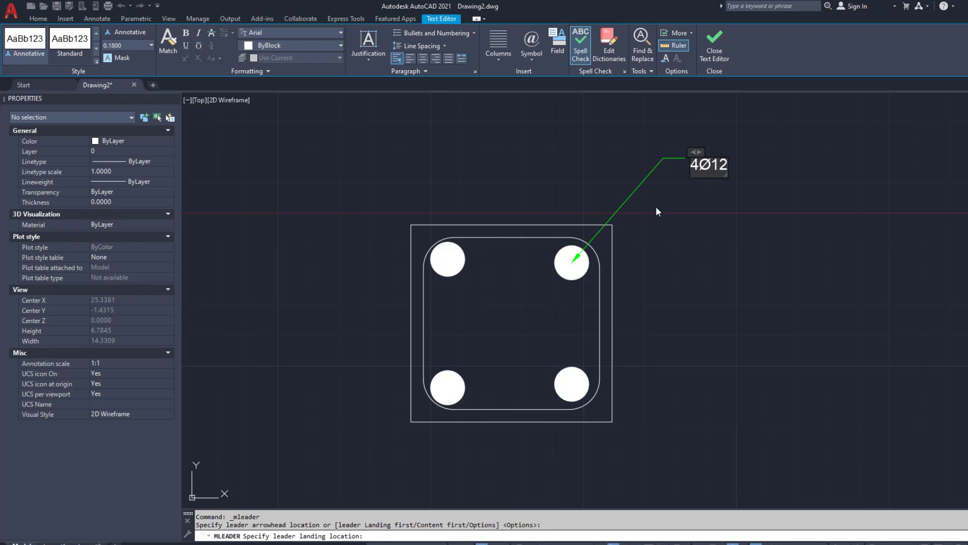
type("M")
key("BackSpace")
type("mm")
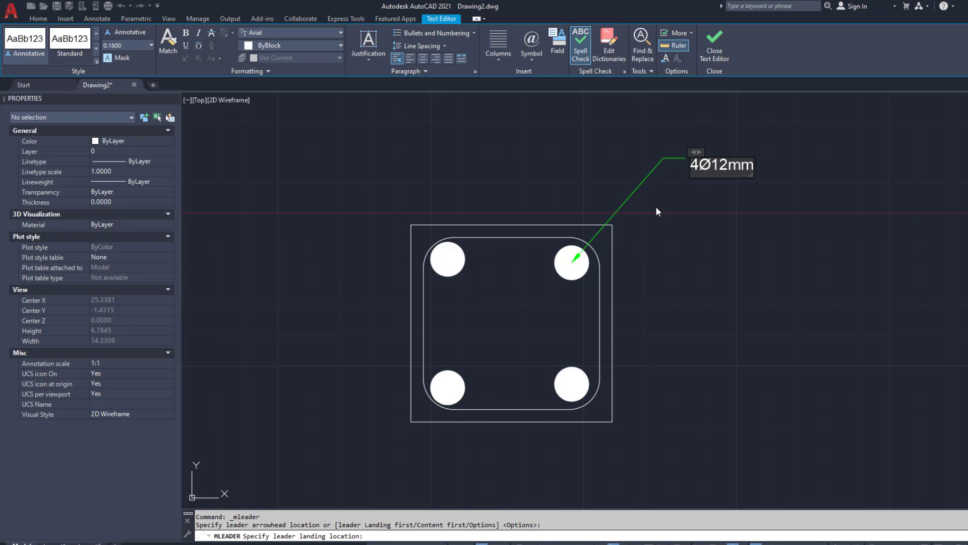
left_click(656, 211)
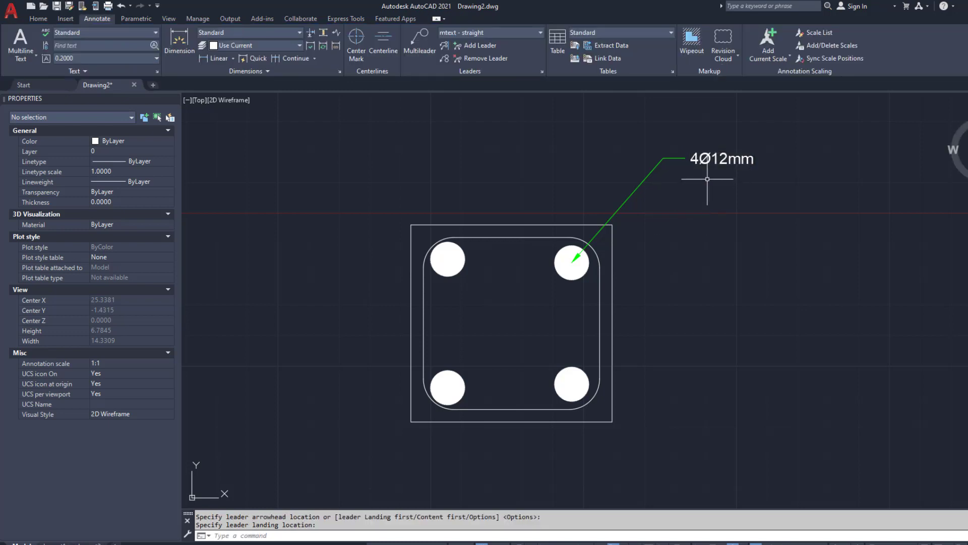
- Set the arrowhead size of the 4Ø12mm multileader to 0.6
left_click(676, 158)
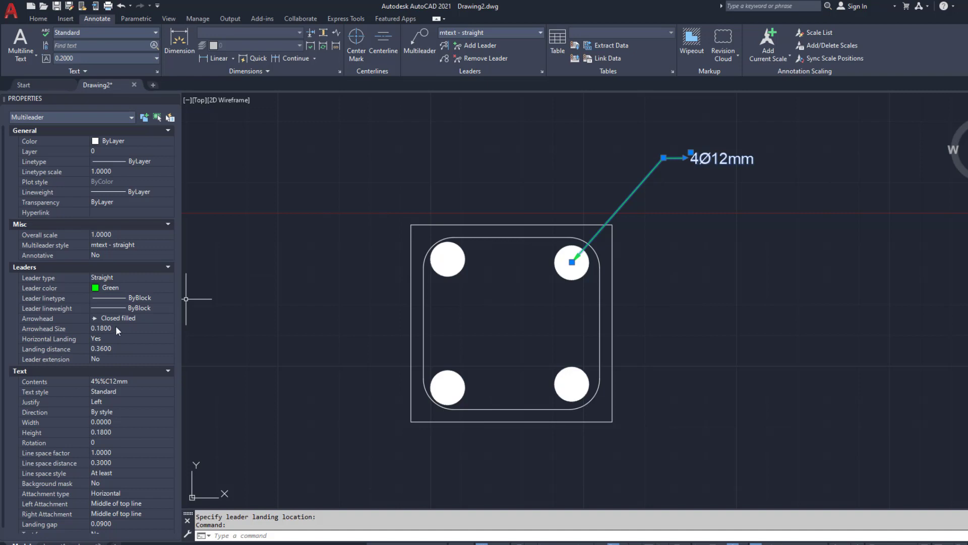
left_click(145, 317)
left_click(145, 316)
left_click(145, 316)
left_click(125, 328)
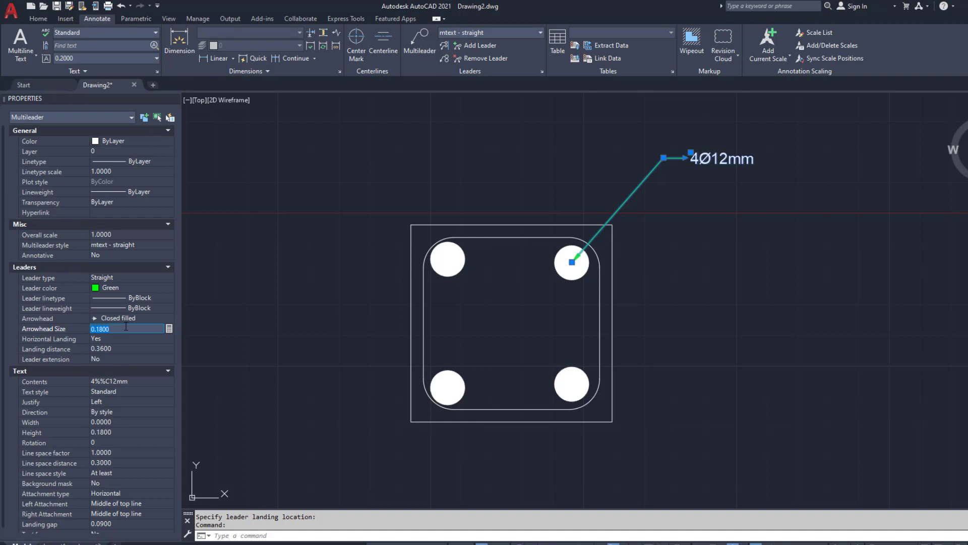
type("0.6")
key("Tab")
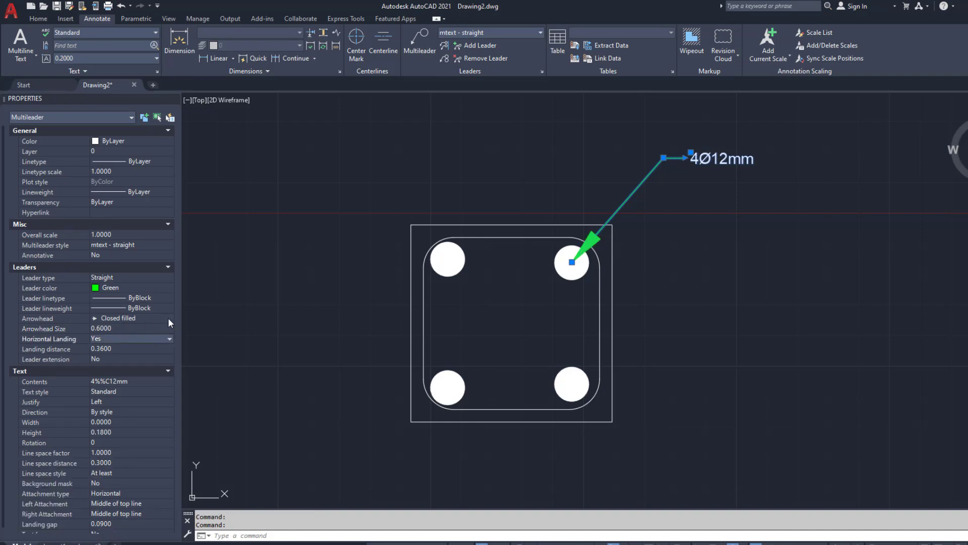
- Change the leader color of the 4Ø12mm multileader to 242,113,114
left_click(103, 289)
left_click(117, 289)
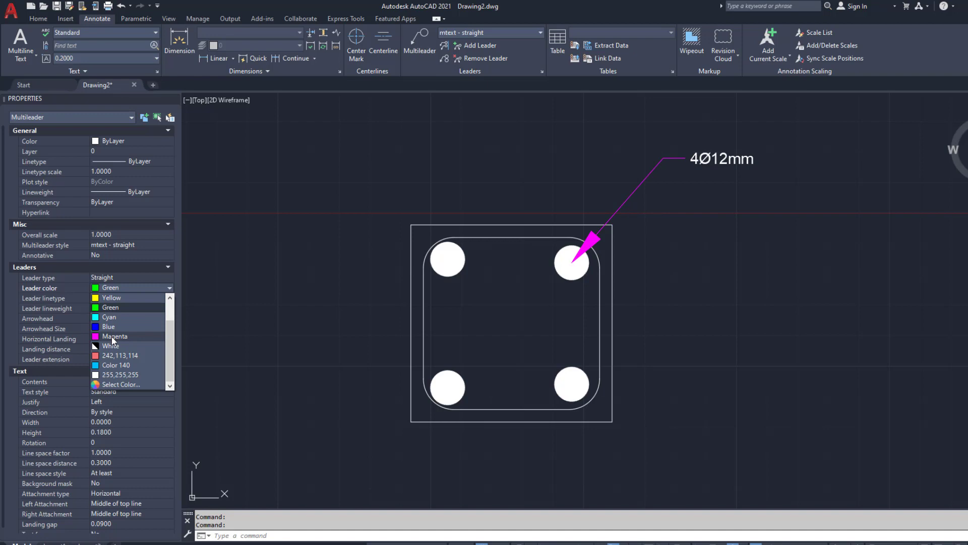
left_click(112, 355)
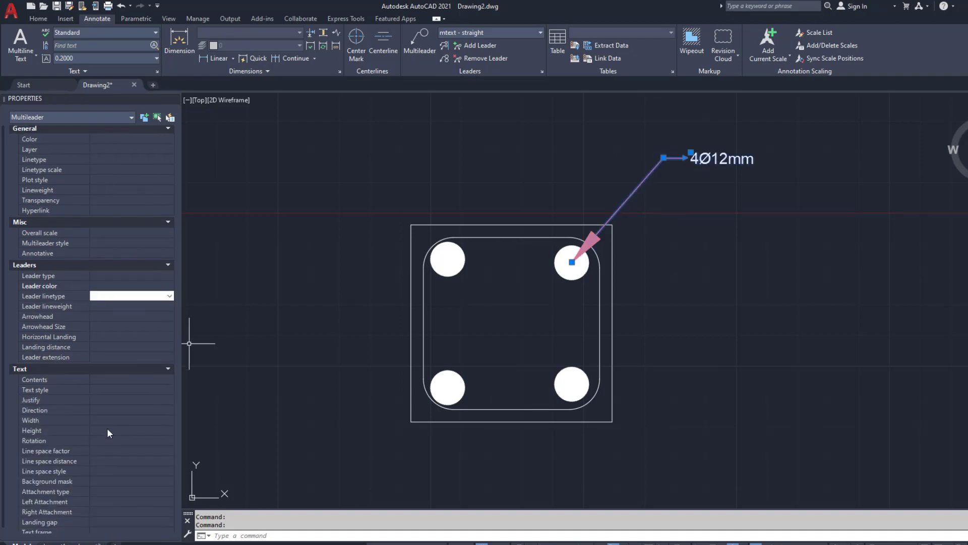
- Set the text height of the 4Ø12mm multileader to 0.4
scroll(109, 419, "down", 1)
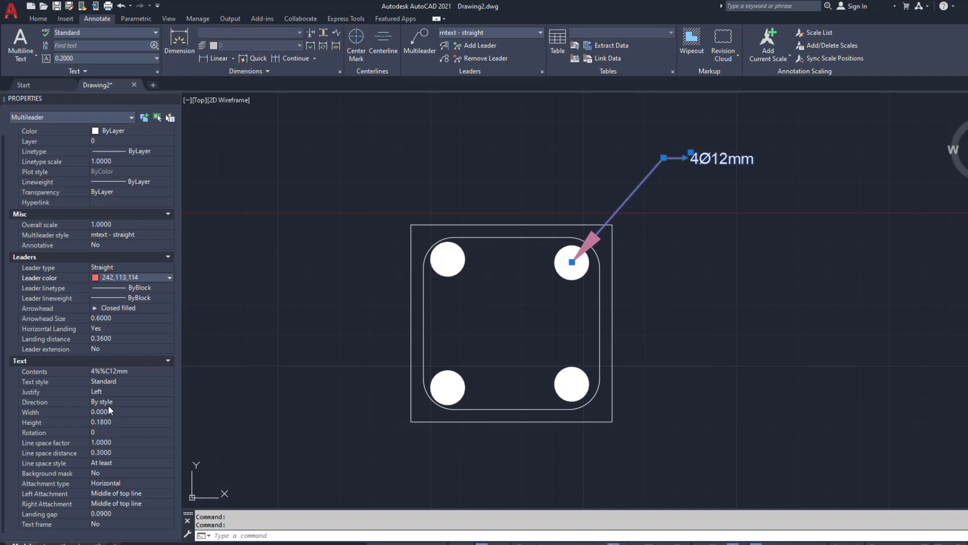
left_click(113, 421)
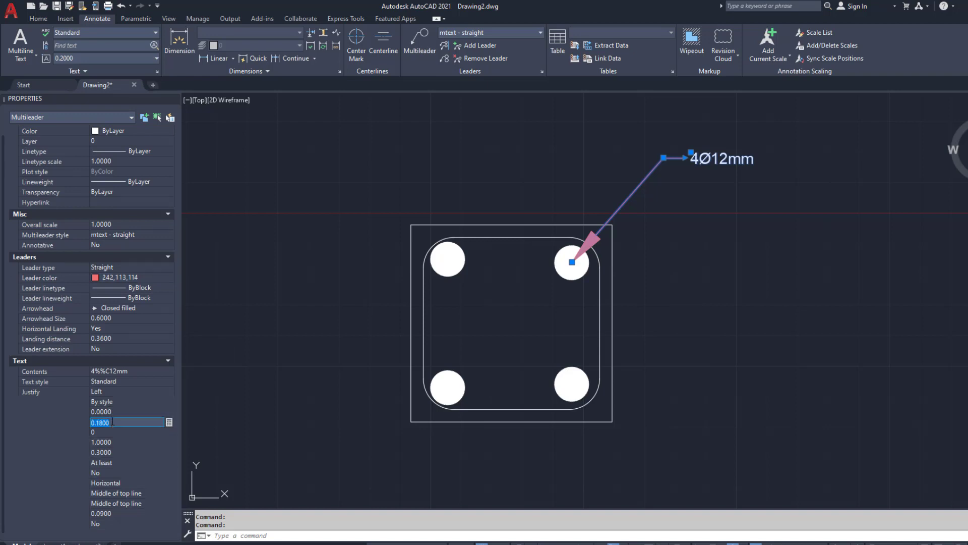
type("0.")
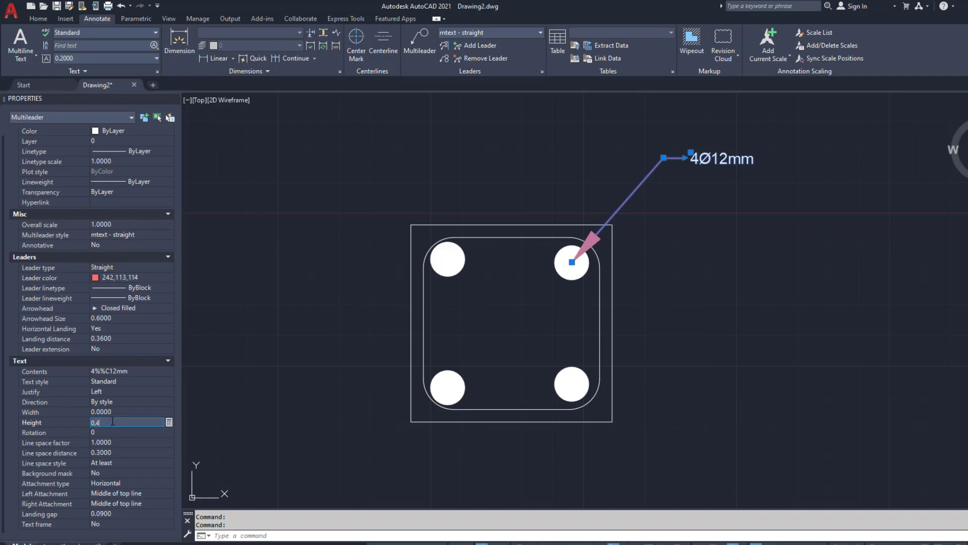
type("4")
key("Tab")
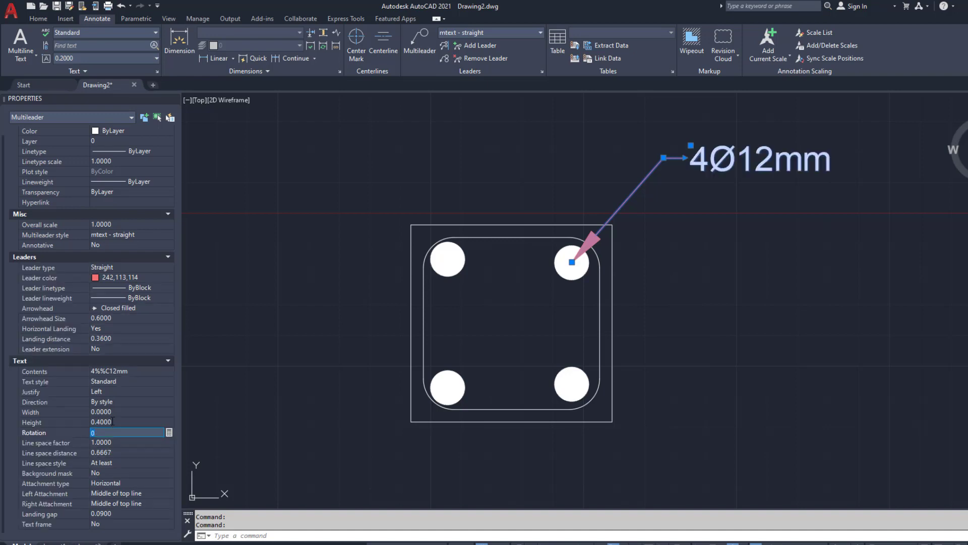
left_click(119, 462)
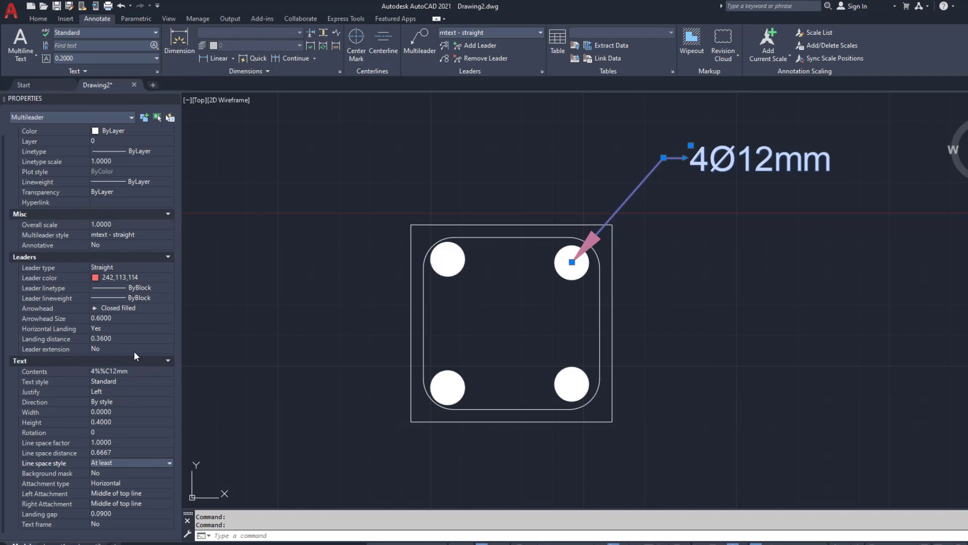
- Switch the 4Ø12mm multileader to the block - spline multileader style
scroll(134, 351, "up", 1)
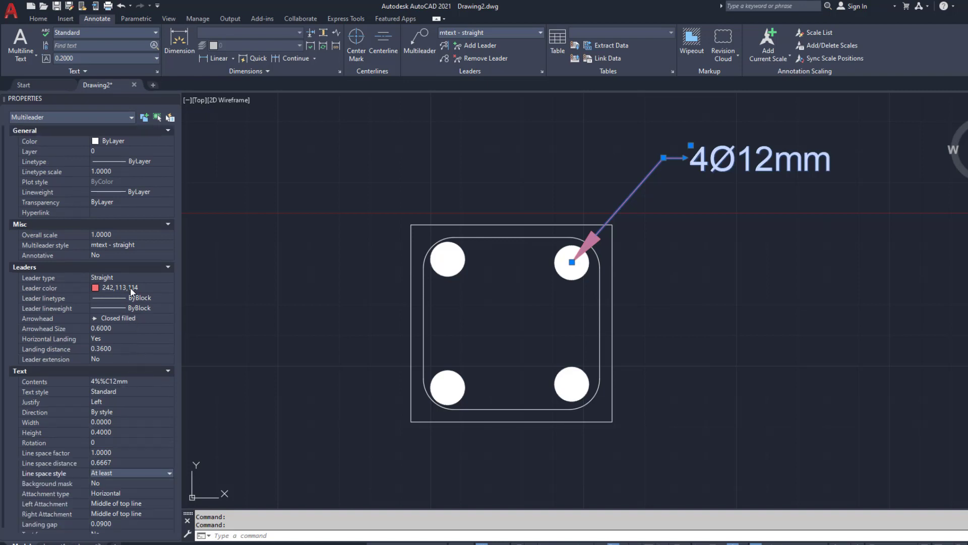
left_click(128, 245)
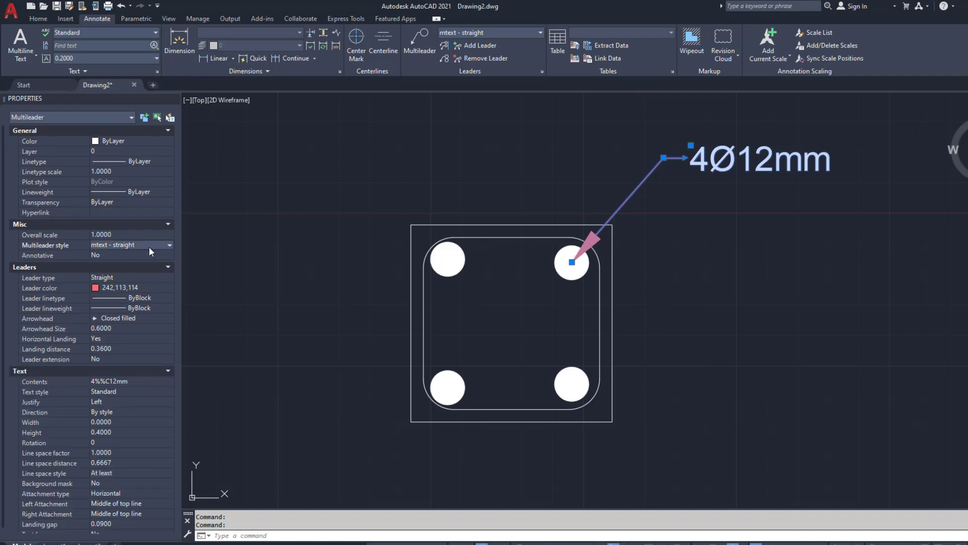
left_click(149, 246)
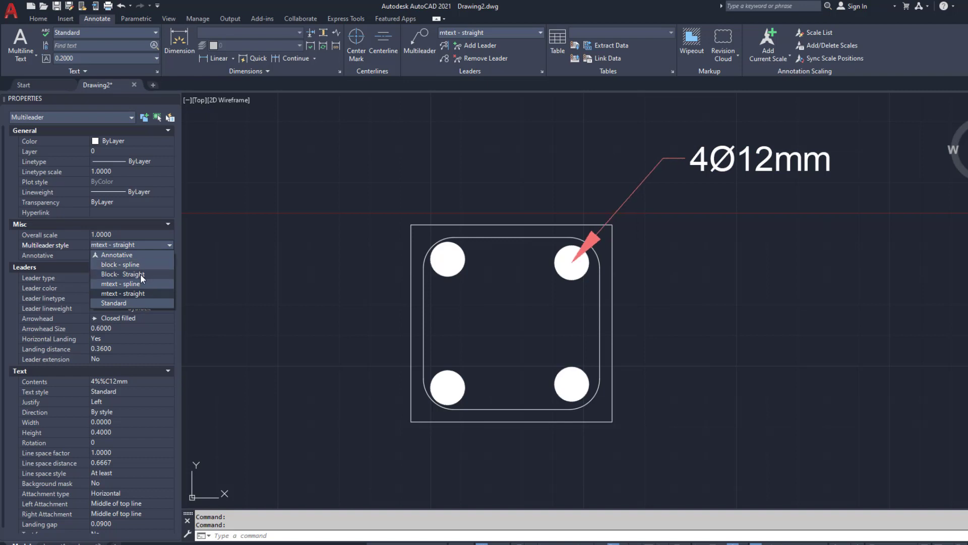
left_click(141, 264)
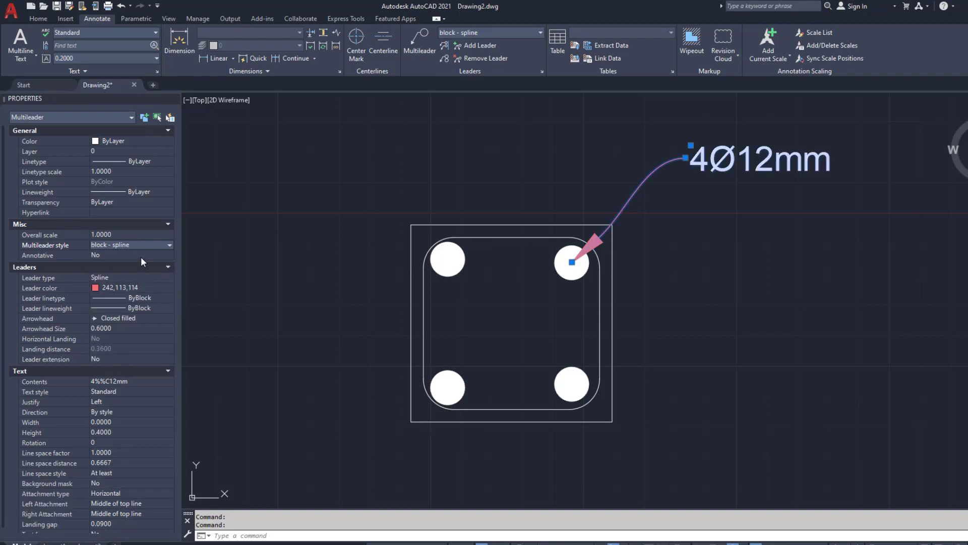
- Change the general object color of the 4Ø12mm multileader to 242,113,114 so its text matches the leader
left_click(125, 141)
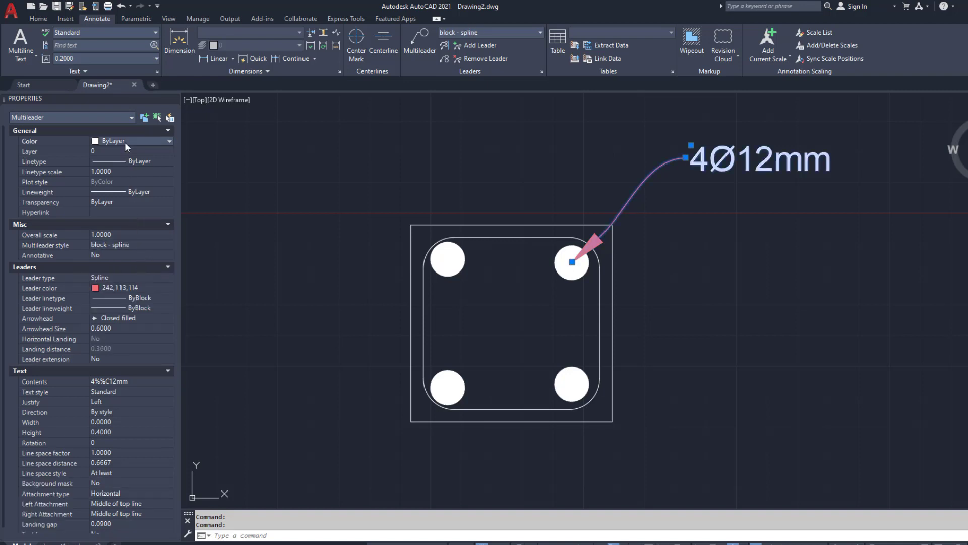
left_click(125, 141)
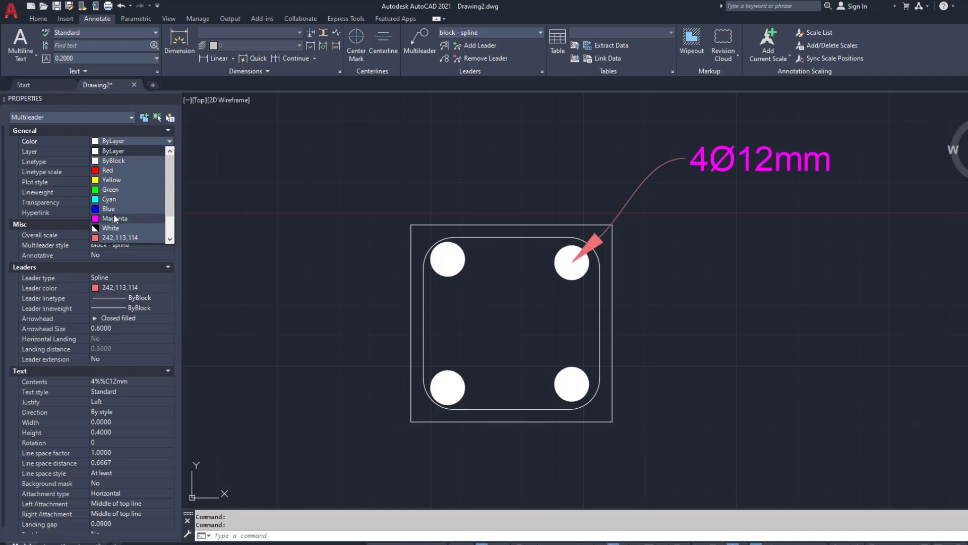
left_click(114, 236)
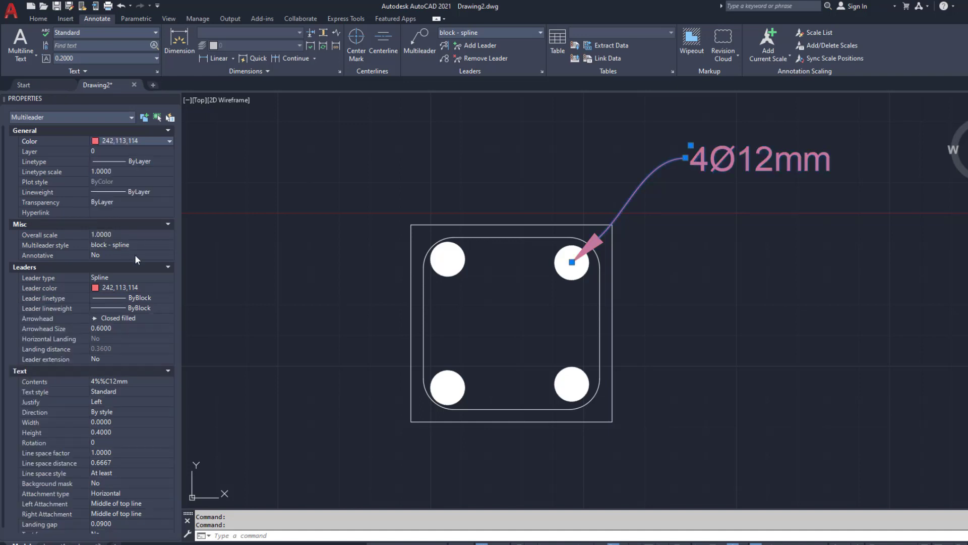
scroll(528, 270, "down", 2)
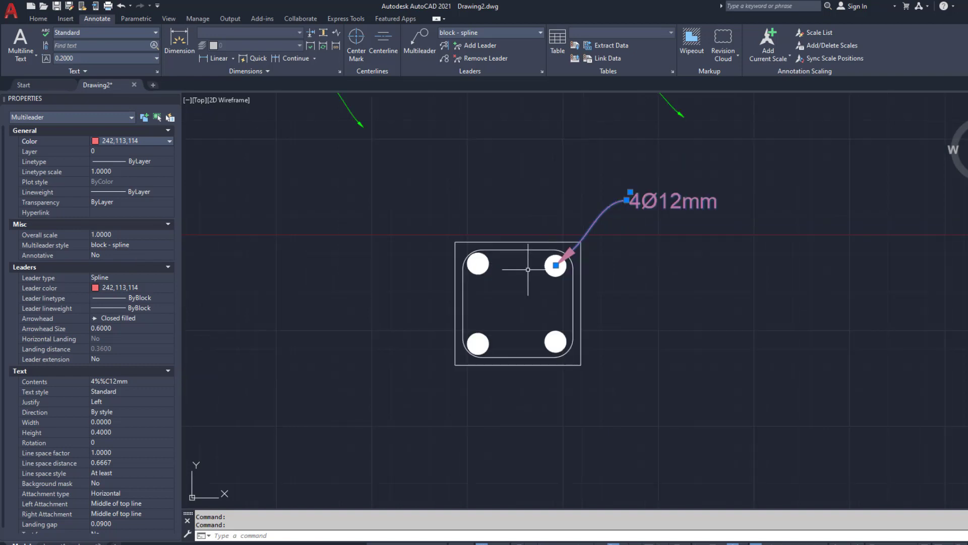
- Check the available multileader styles in the Multileader Style Manager before annotating the layered hatch section
key("Escape")
key("Escape")
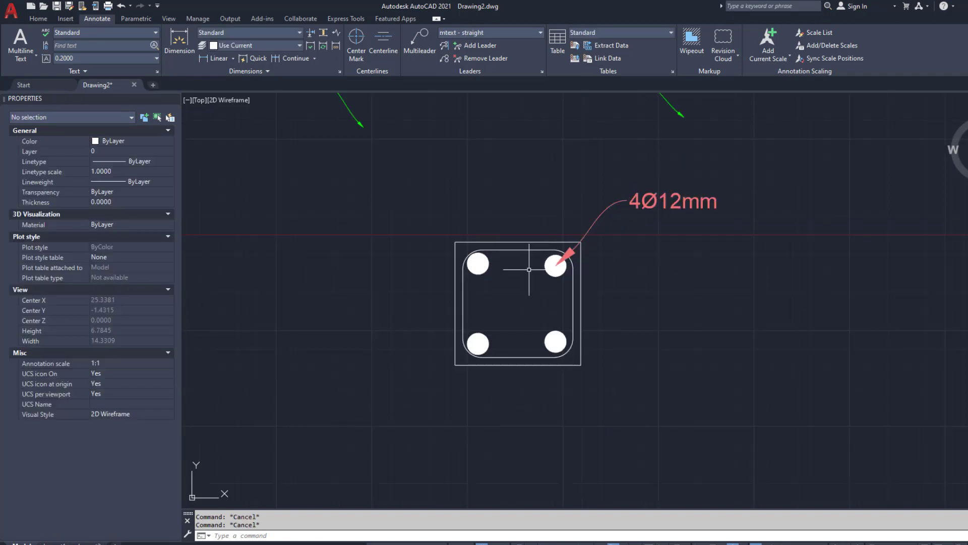
scroll(528, 269, "down", 3)
scroll(535, 290, "up", 6)
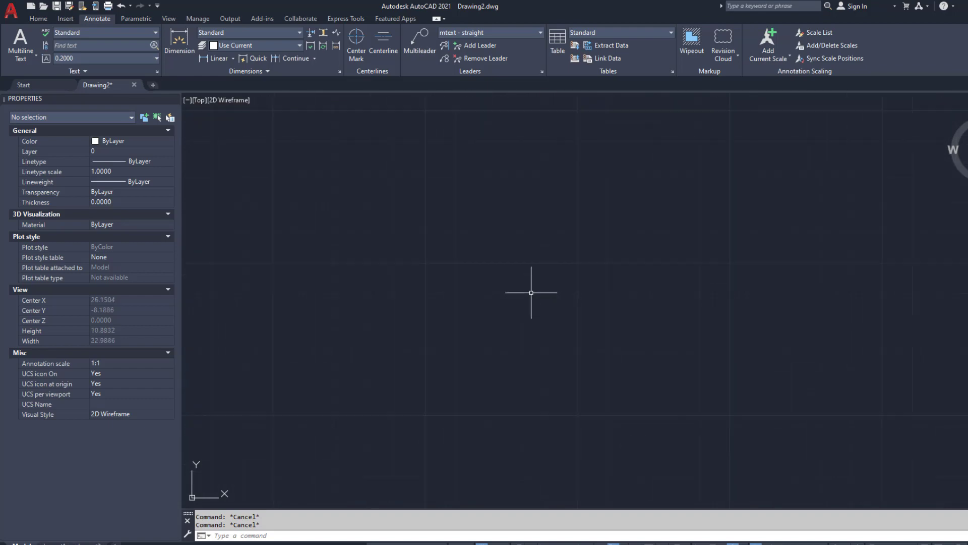
left_click(38, 18)
scroll(514, 281, "down", 2)
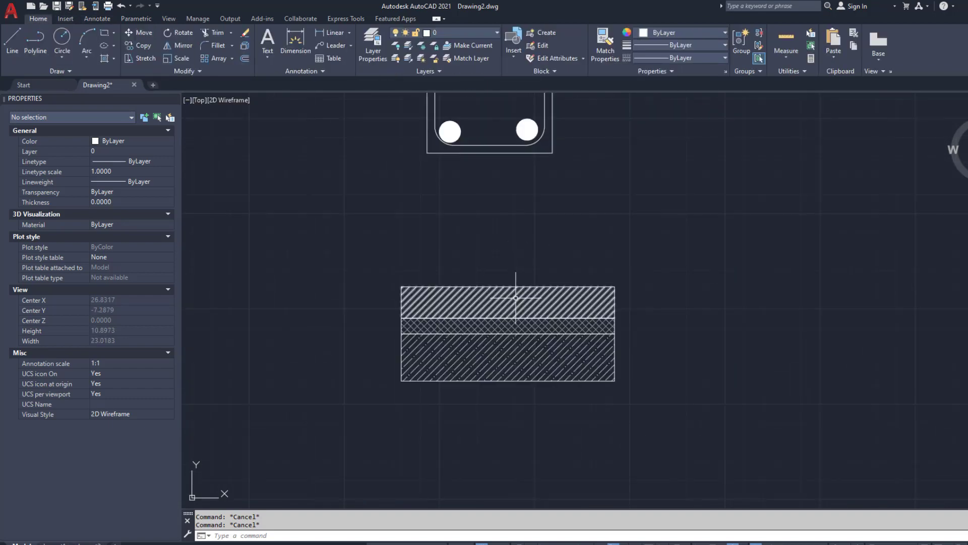
scroll(502, 281, "up", 2)
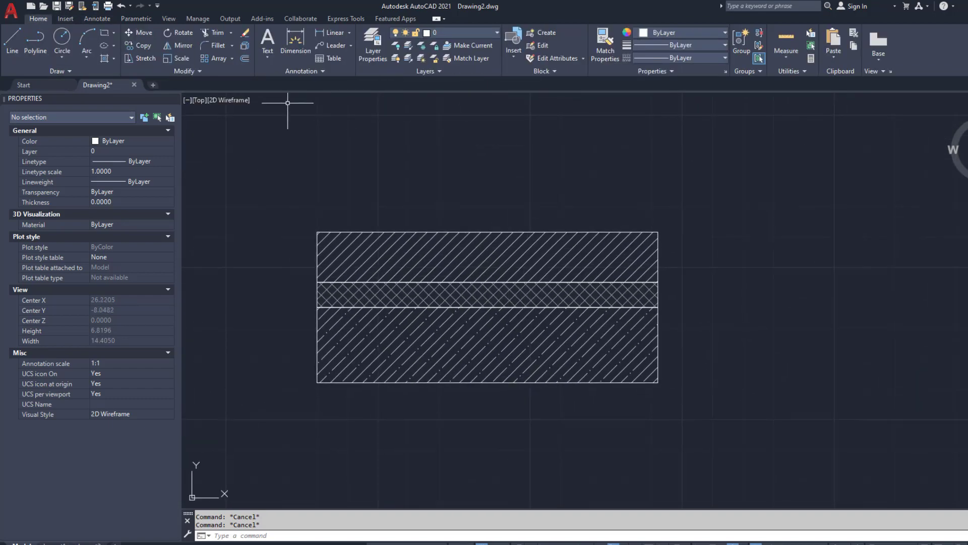
left_click(98, 18)
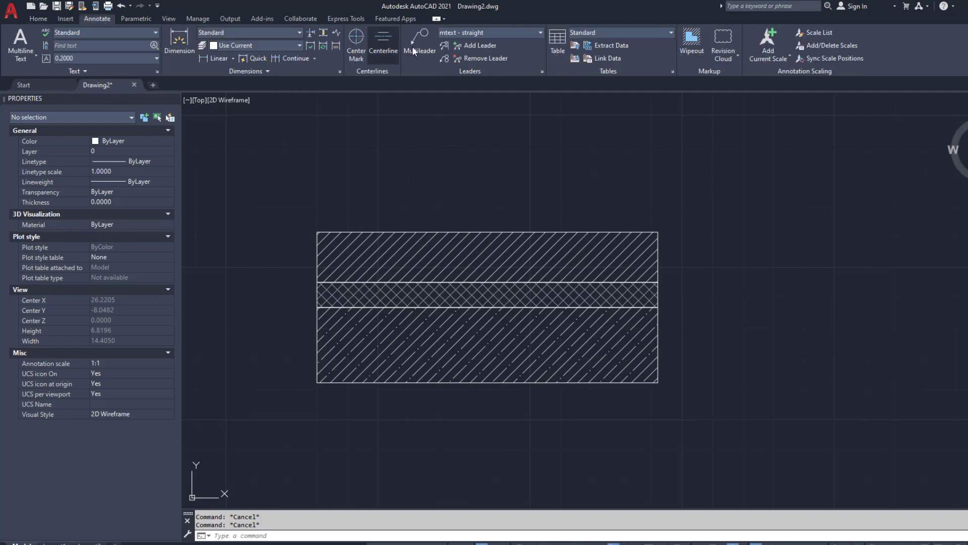
left_click(542, 72)
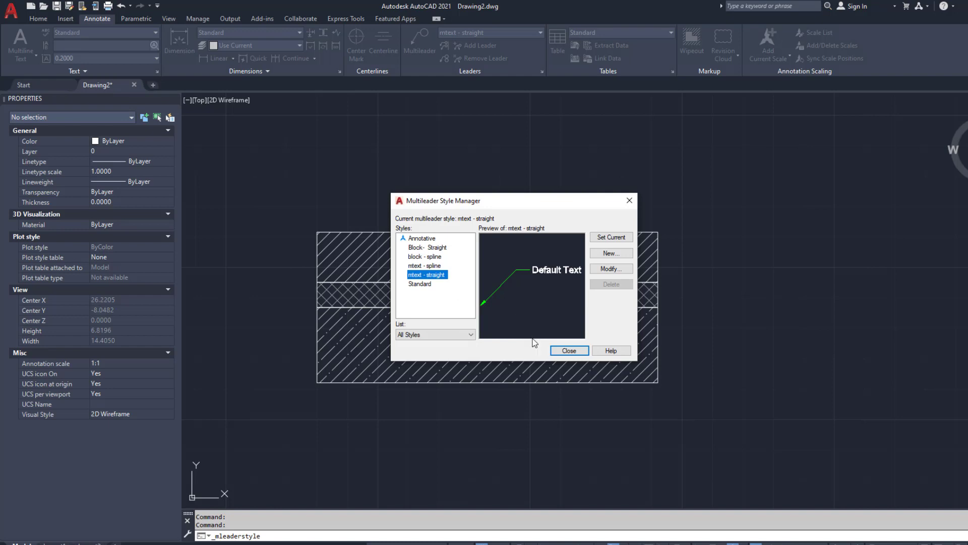
left_click(569, 350)
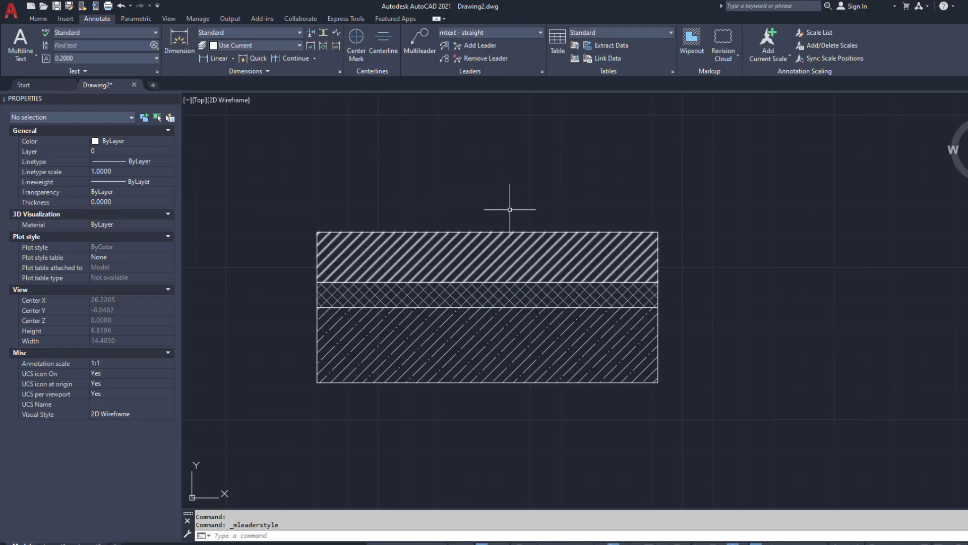
- With Ortho on, add a multileader reading BASE from the lowest hatched layer's center straight up to a landing above the section
left_click(418, 50)
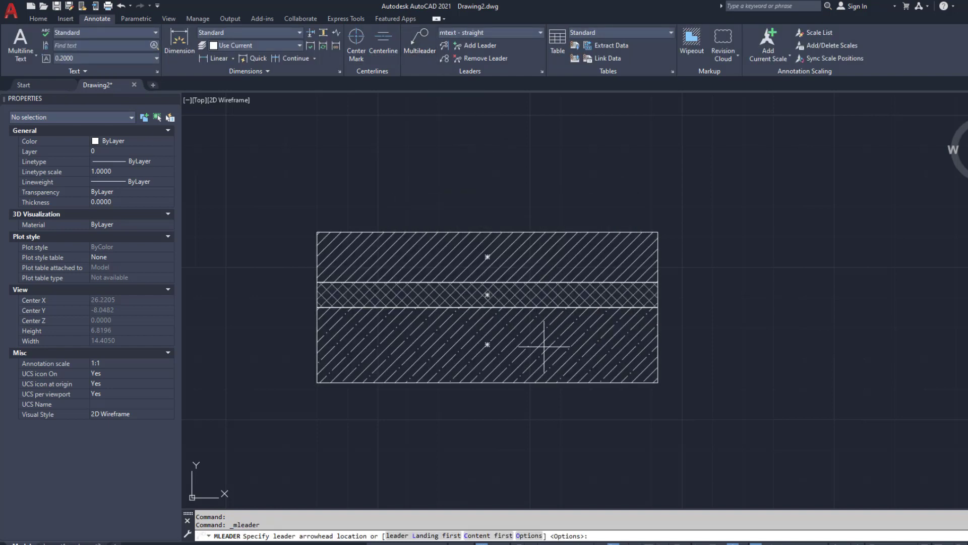
left_click(488, 345)
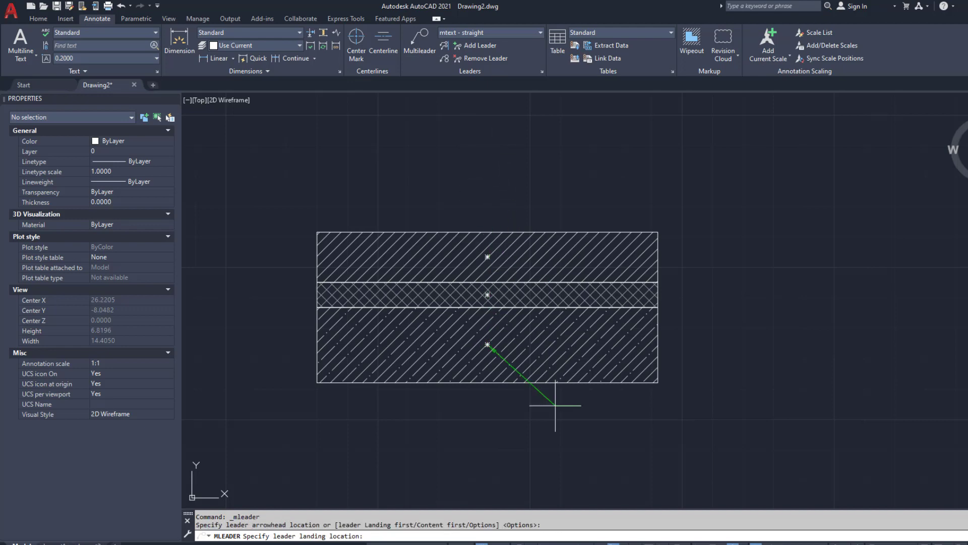
key("F8")
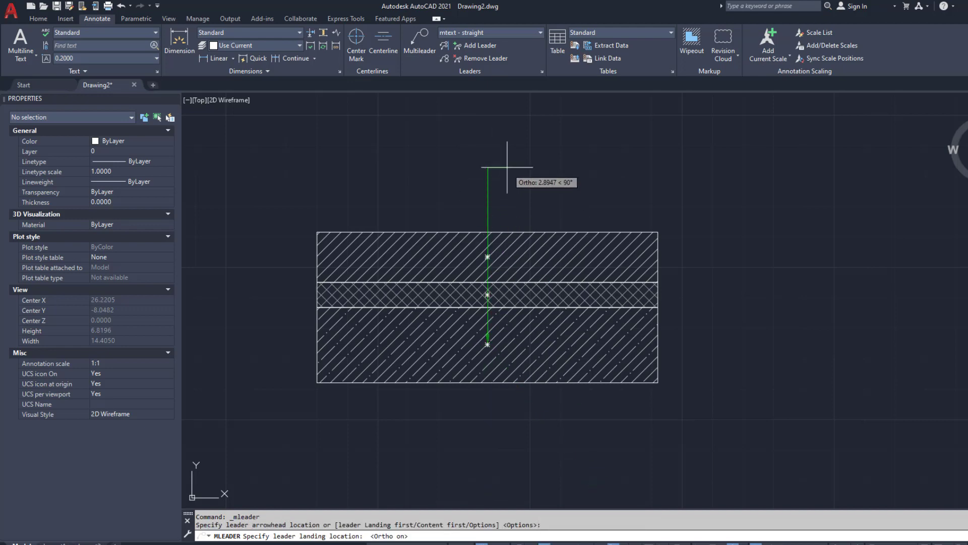
left_click(509, 166)
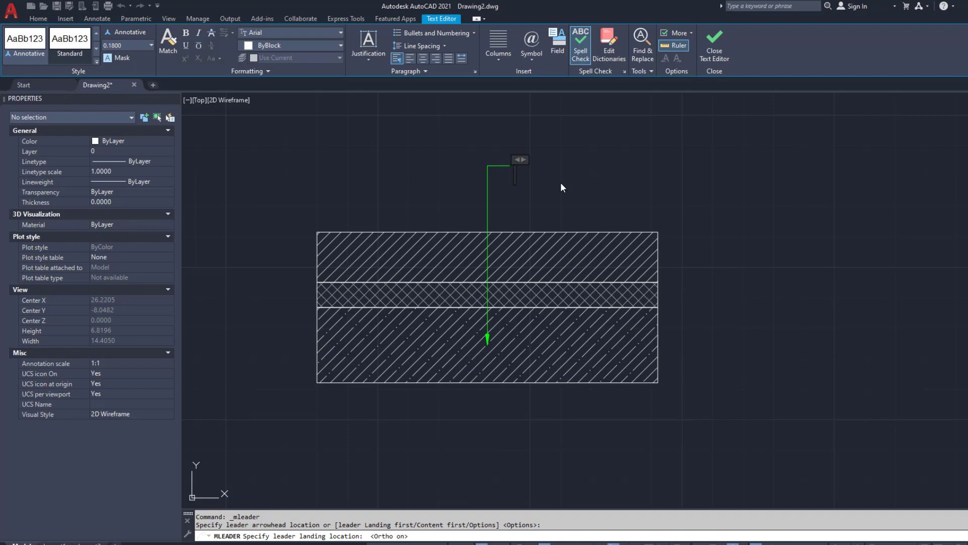
type("S")
key("BackSpace")
type("BASE")
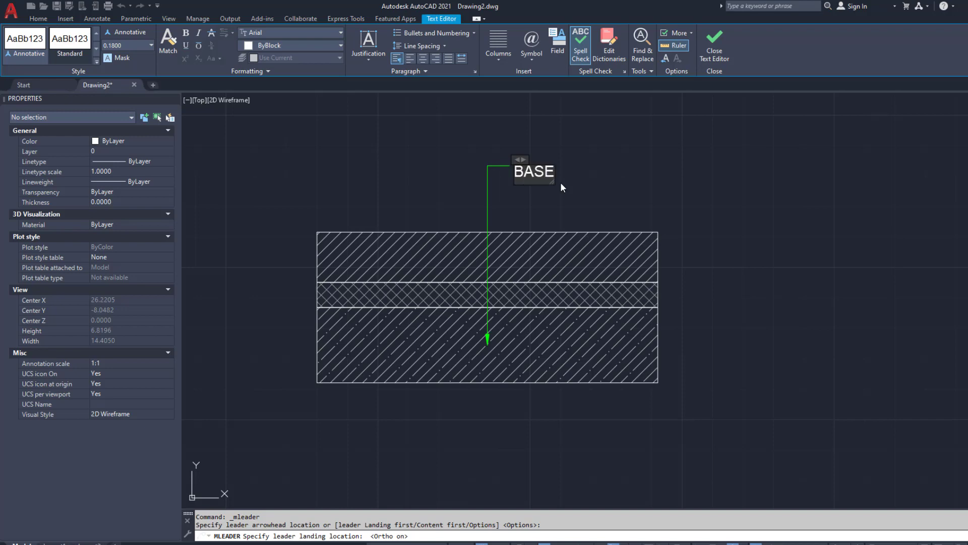
left_click(626, 149)
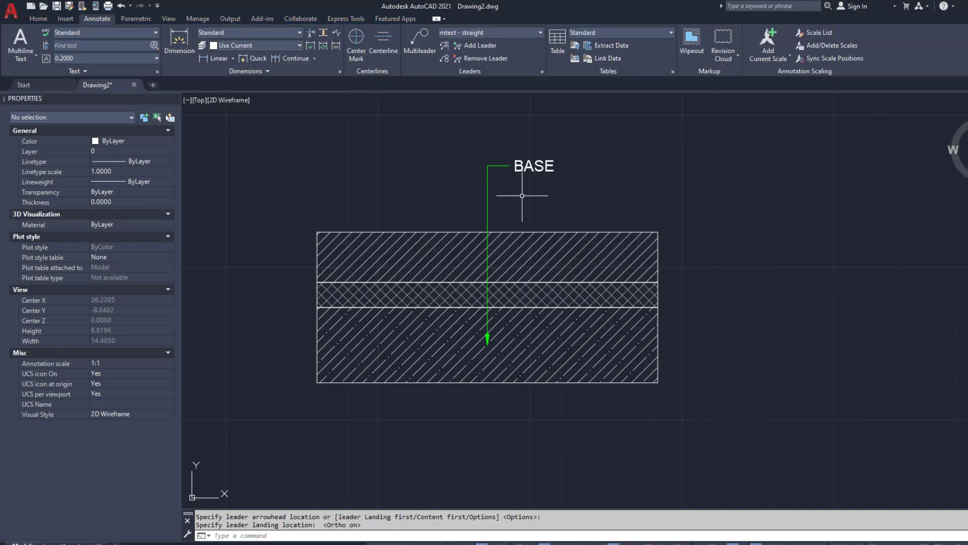
- Add a multileader reading CONCRETE from the middle layer's center, with its vertical line ending above the BASE landing
left_click(432, 48)
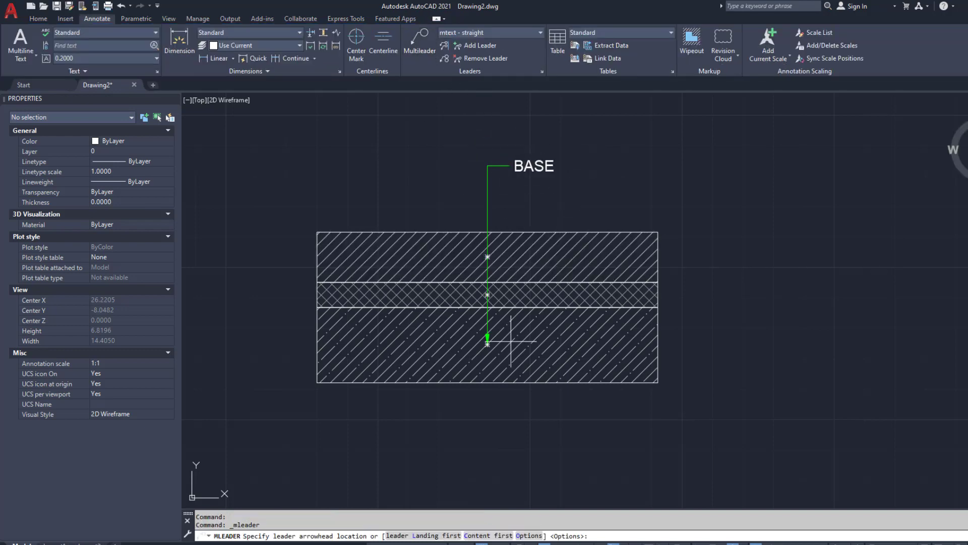
left_click(487, 294)
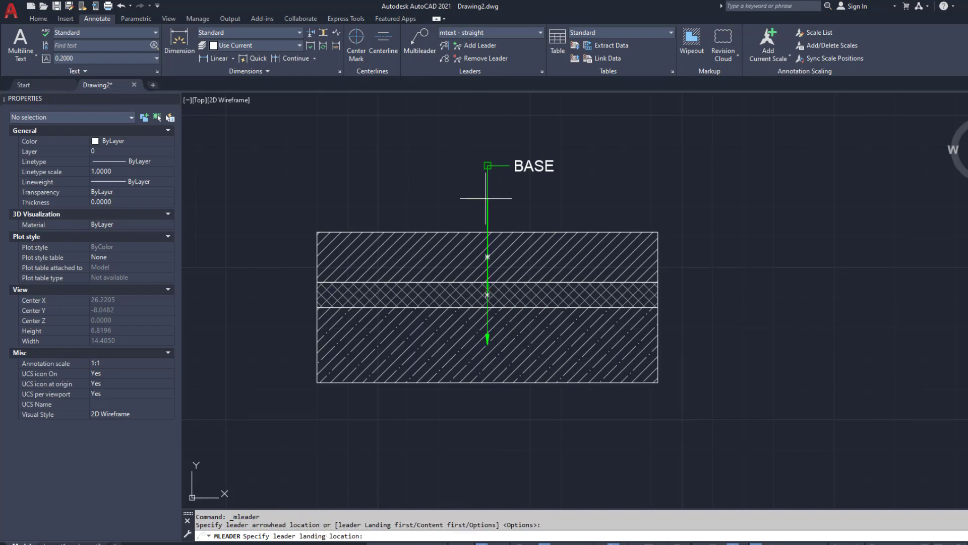
left_click(488, 137)
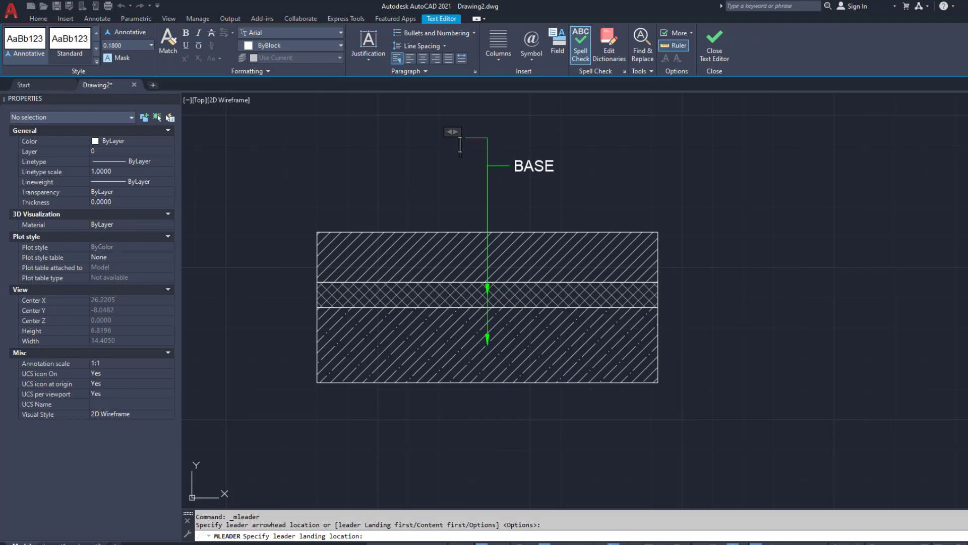
type("CONCRETE")
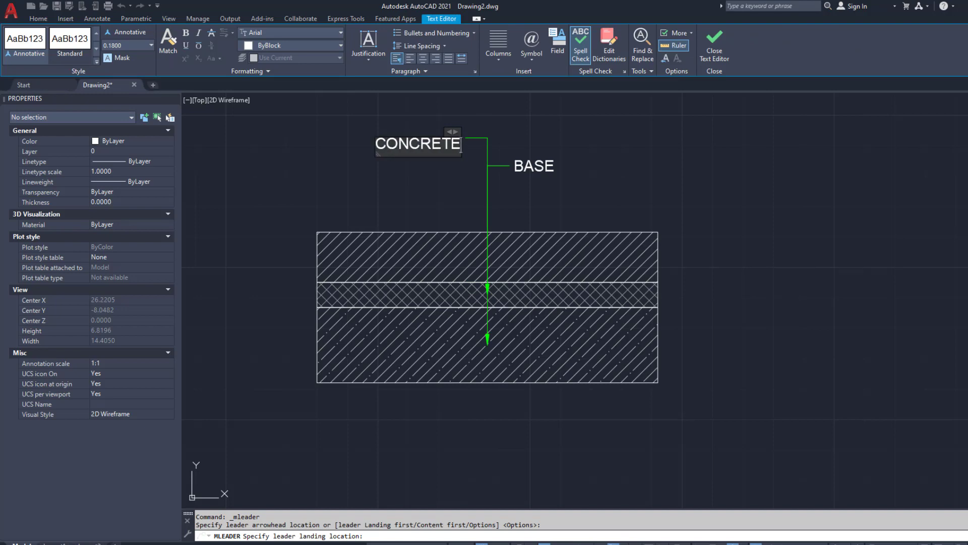
left_click(480, 148)
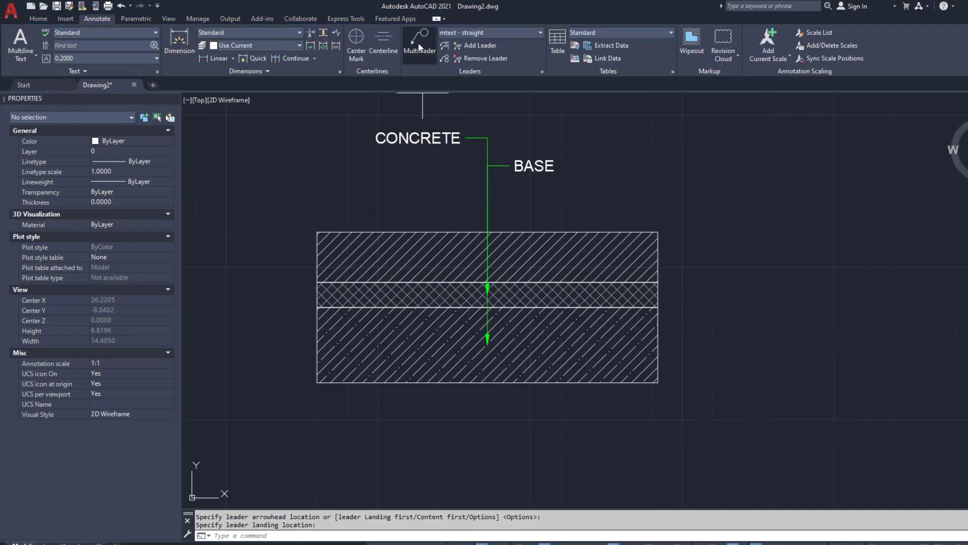
- Add a multileader reading BLOCK from the uppermost layer's center, with its vertical line ending above the CONCRETE landing
left_click(420, 41)
left_click(487, 257)
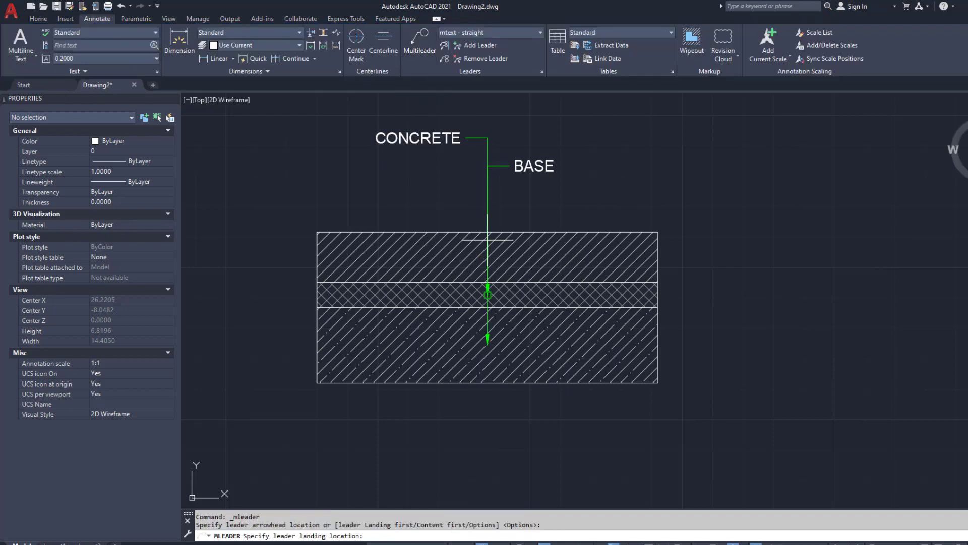
middle_click_drag(488, 165, 487, 242)
left_click(485, 180)
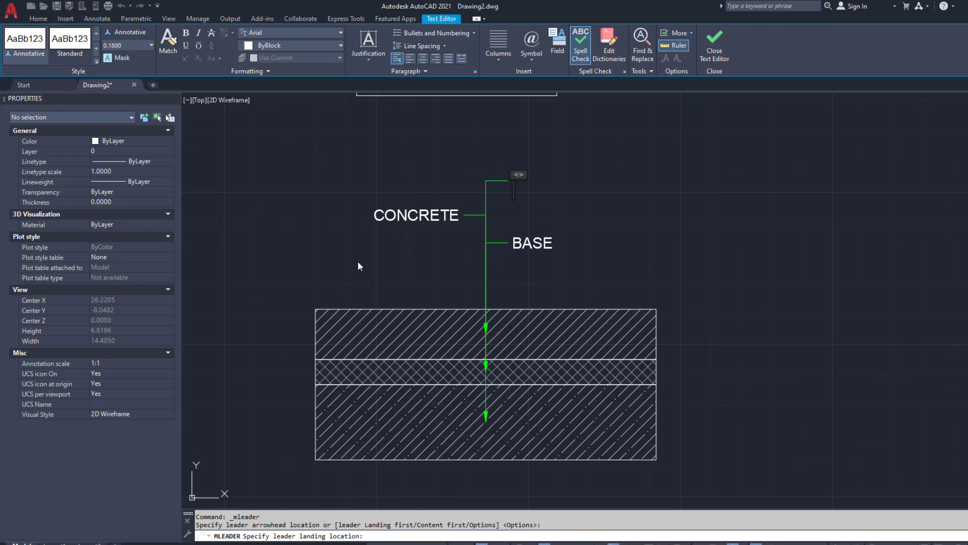
type("BLOC")
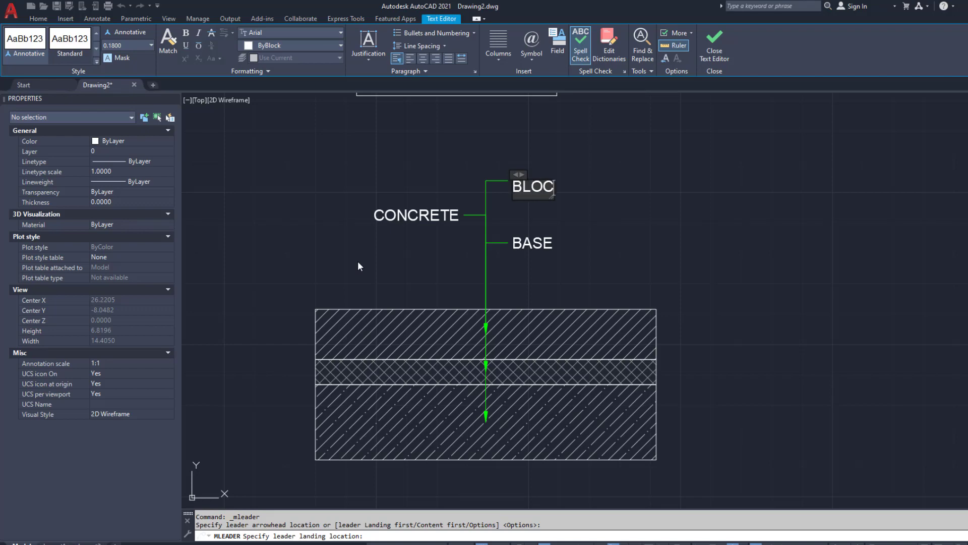
type("K")
left_click(358, 267)
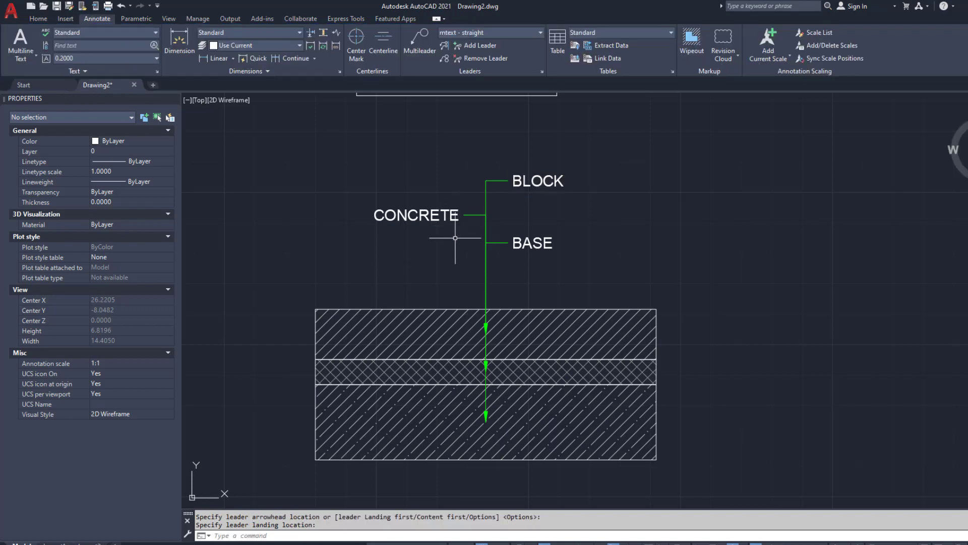
- Move the CONCRETE label to the same side as BLOCK and BASE, with object snap off, and realign its landing with the shared vertical line
left_click(476, 215)
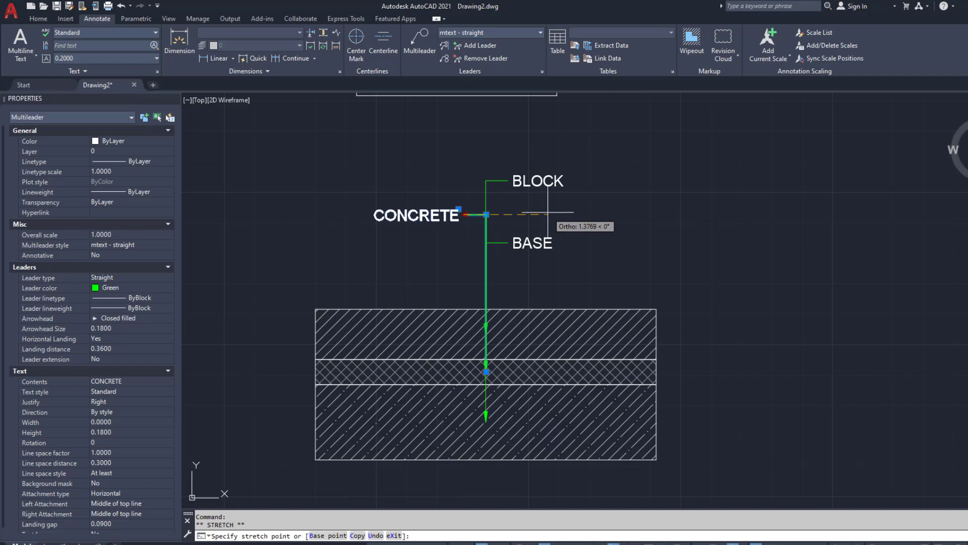
left_click(465, 214)
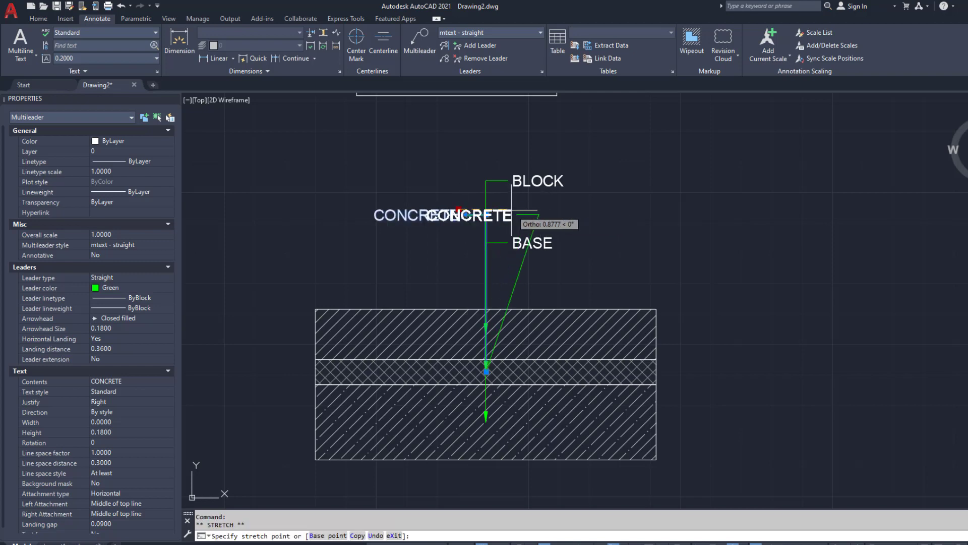
left_click(527, 208)
left_click(525, 215)
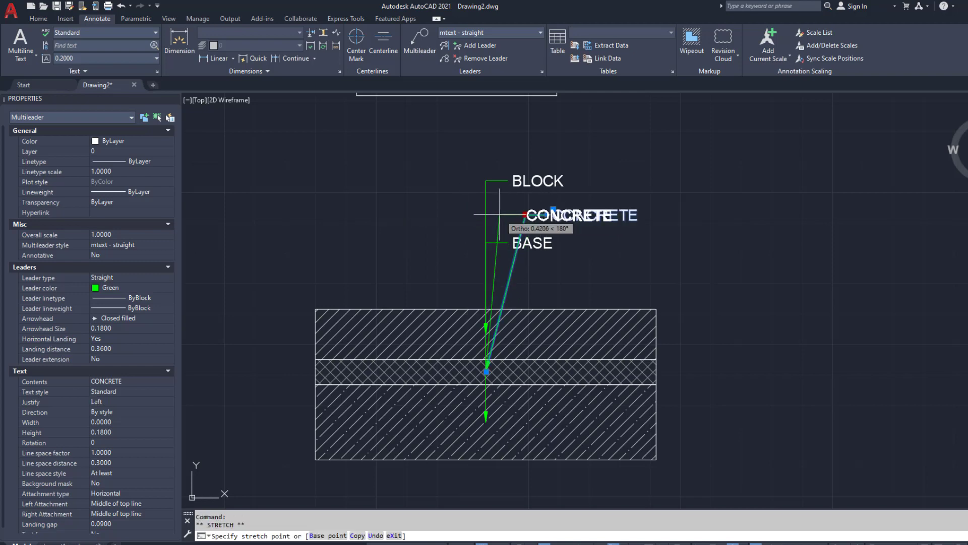
scroll(488, 210, "up", 5)
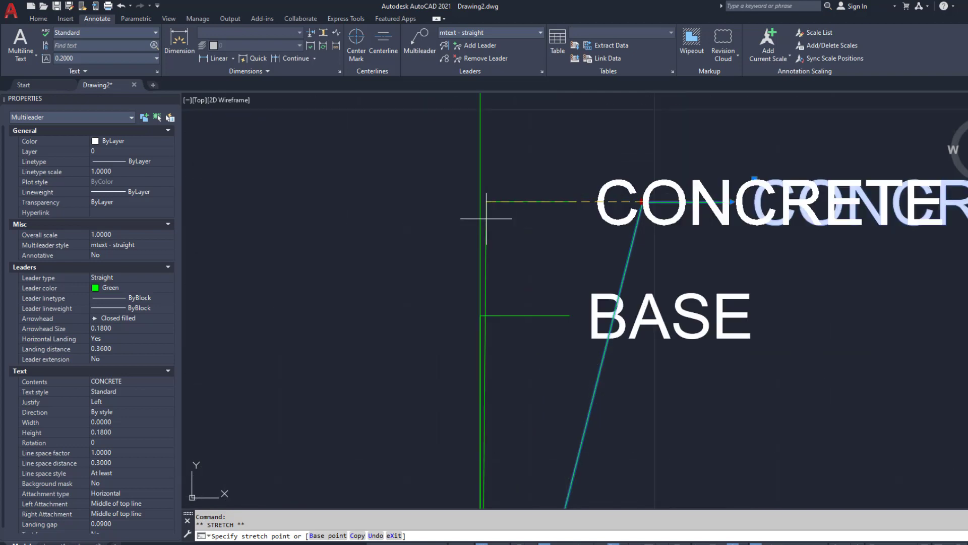
key("F3")
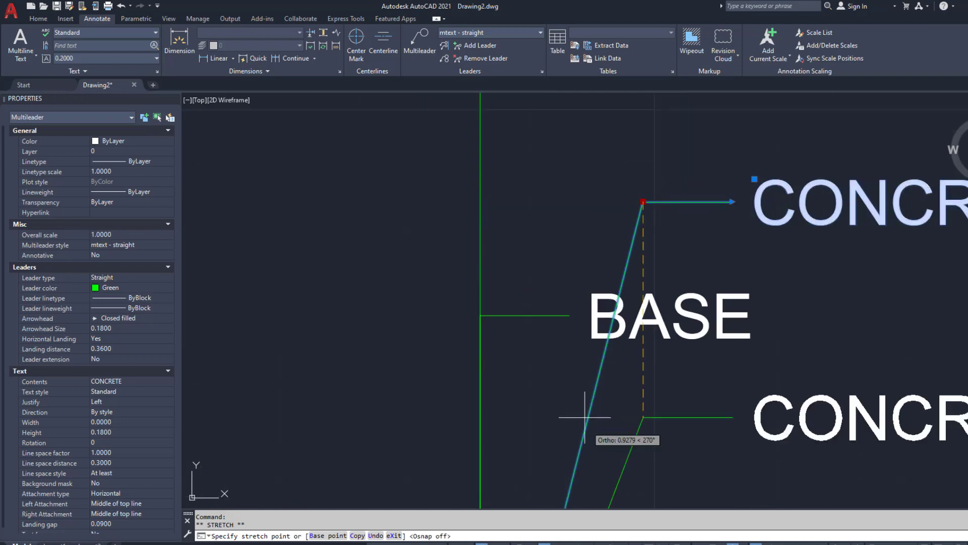
left_click(481, 201)
mouse_move(480, 201)
left_click(427, 256)
scroll(504, 292, "down", 5)
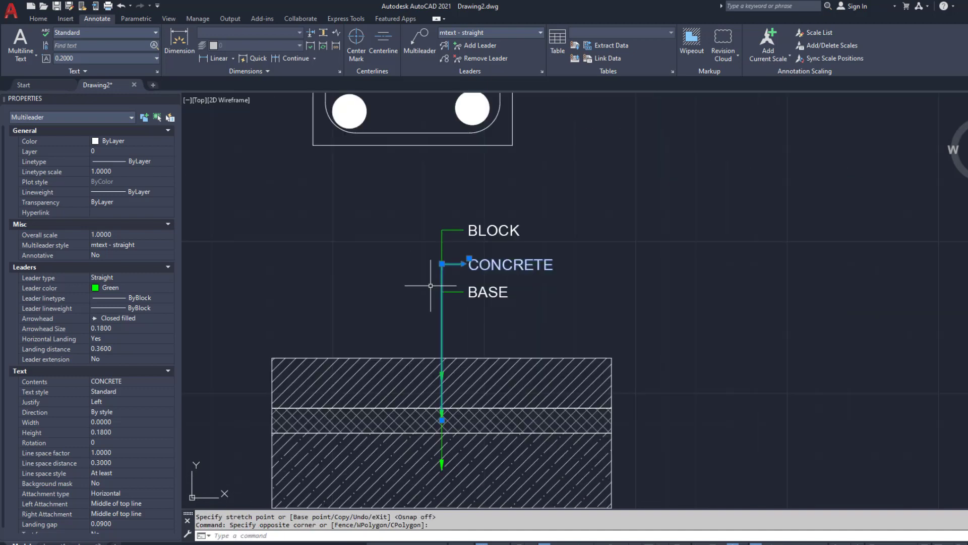
key("Escape")
key("Escape")
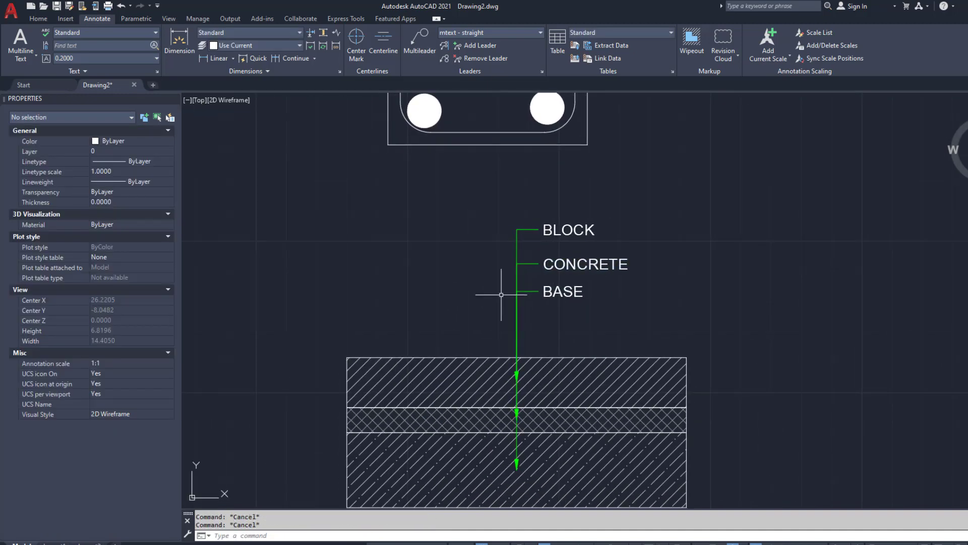
- Change the arrowheads of the BLOCK, CONCRETE and BASE multileaders to Dot
middle_click_drag(534, 343, 543, 326)
left_click(543, 327)
left_click(511, 316)
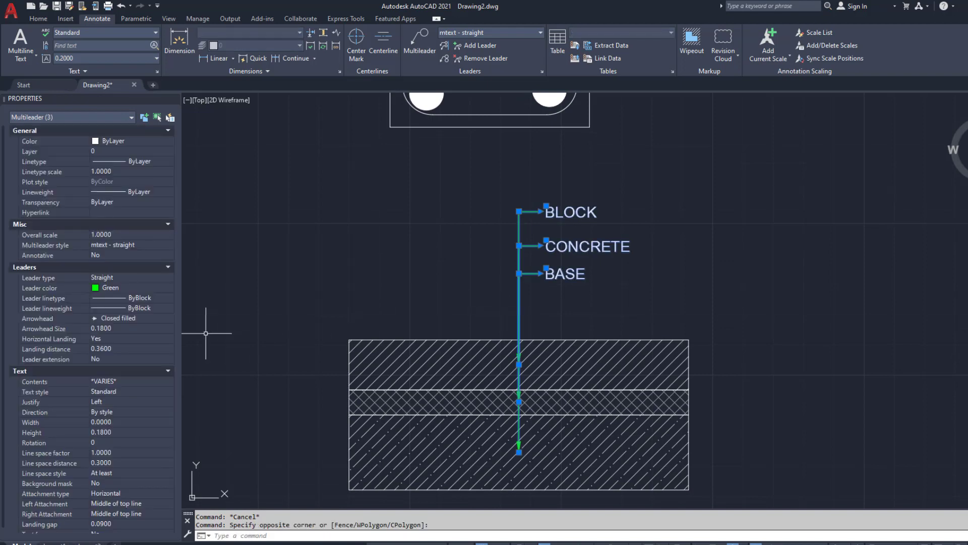
left_click(114, 319)
left_click(114, 318)
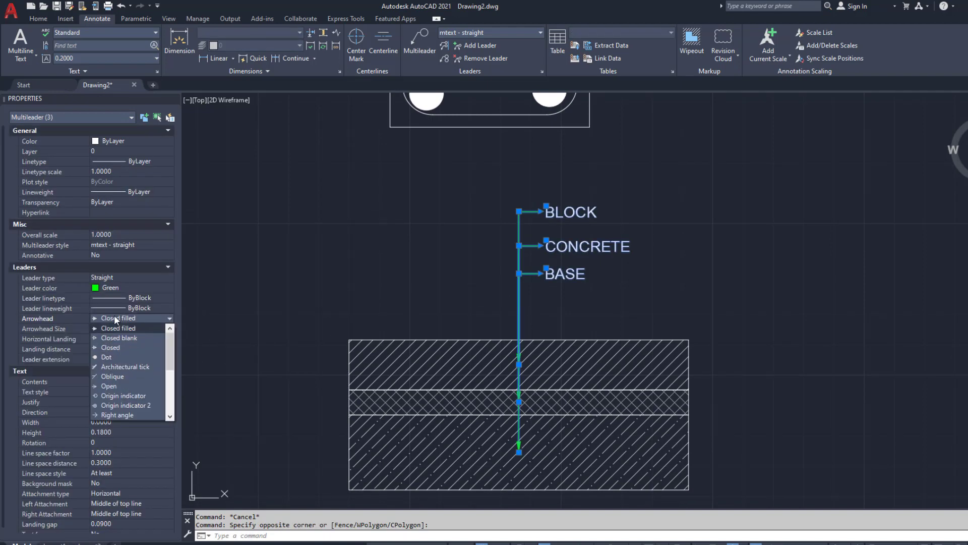
left_click(101, 357)
key("Escape")
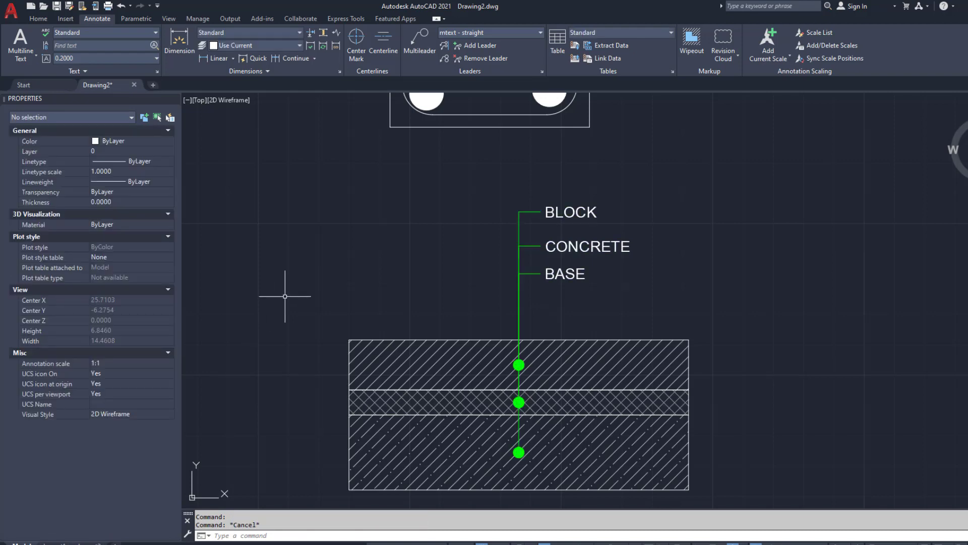
- Set the leader color of the BLOCK, CONCRETE and BASE multileaders to 242,113,114
left_click(522, 295)
left_click(499, 304)
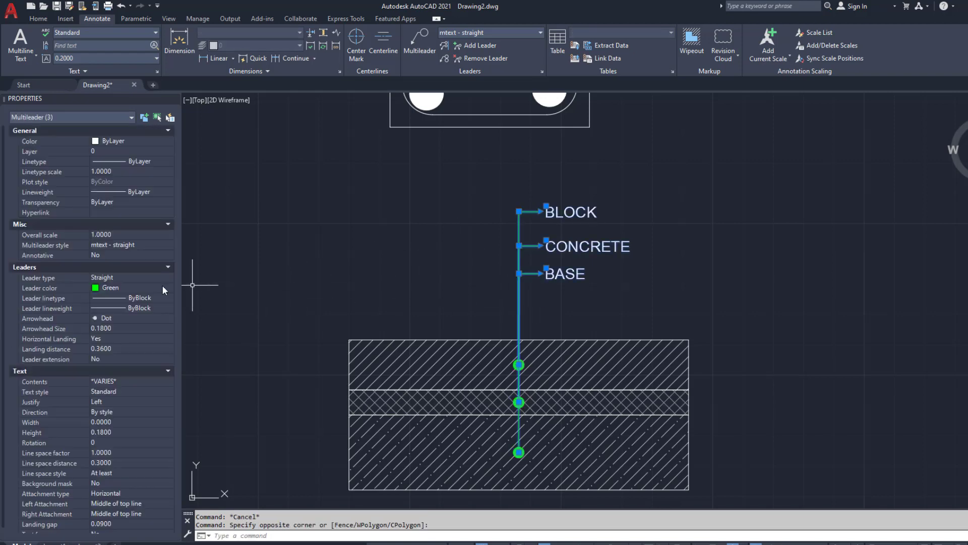
left_click(131, 291)
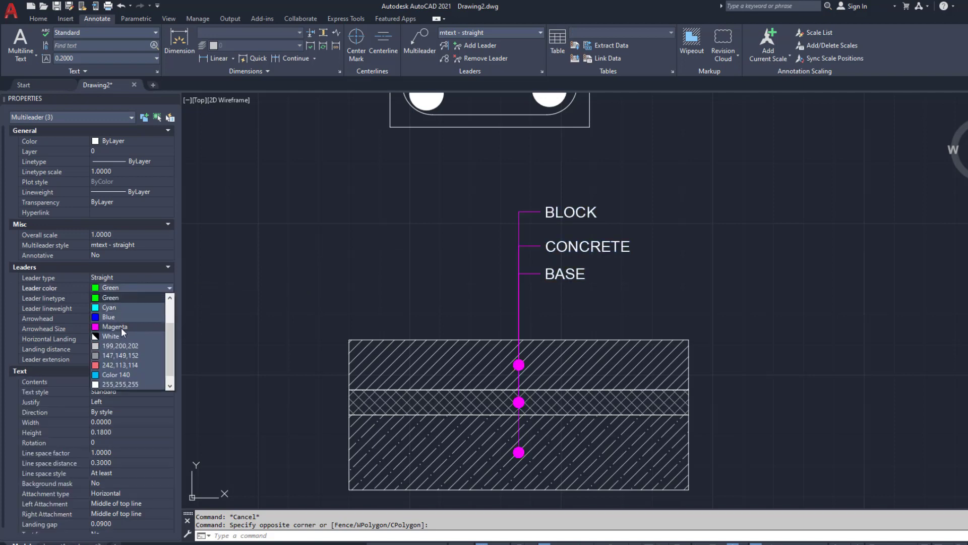
left_click(117, 366)
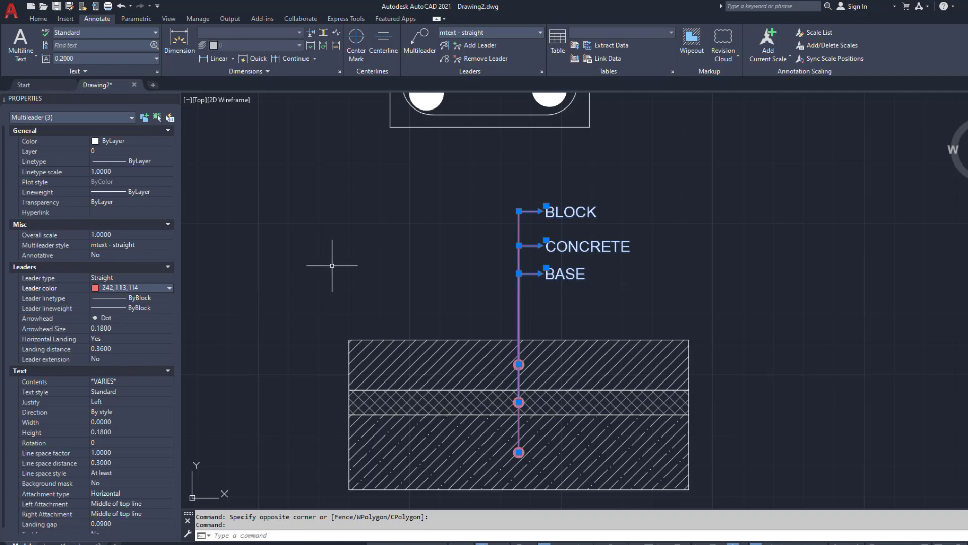
- Stretch the horizontal landings of the BLOCK, CONCRETE and BASE multileaders outward so their labels sit farther from the vertical line
left_click(546, 207)
left_click(592, 207)
left_click(519, 246)
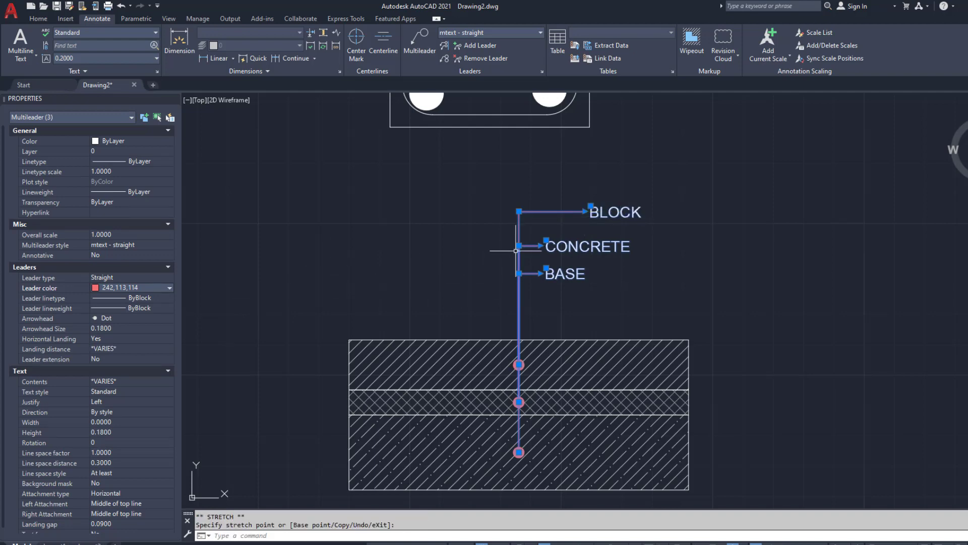
left_click(585, 245)
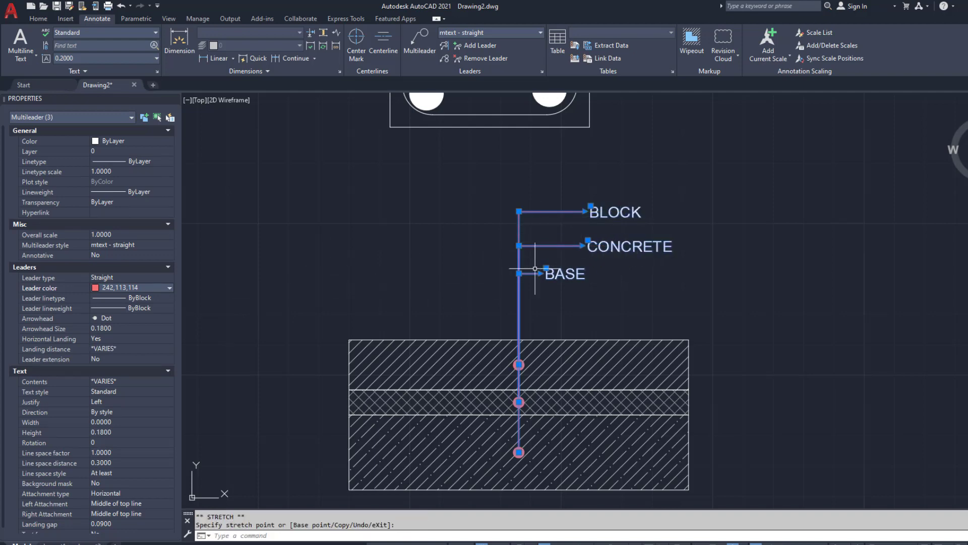
left_click(519, 274)
left_click(580, 273)
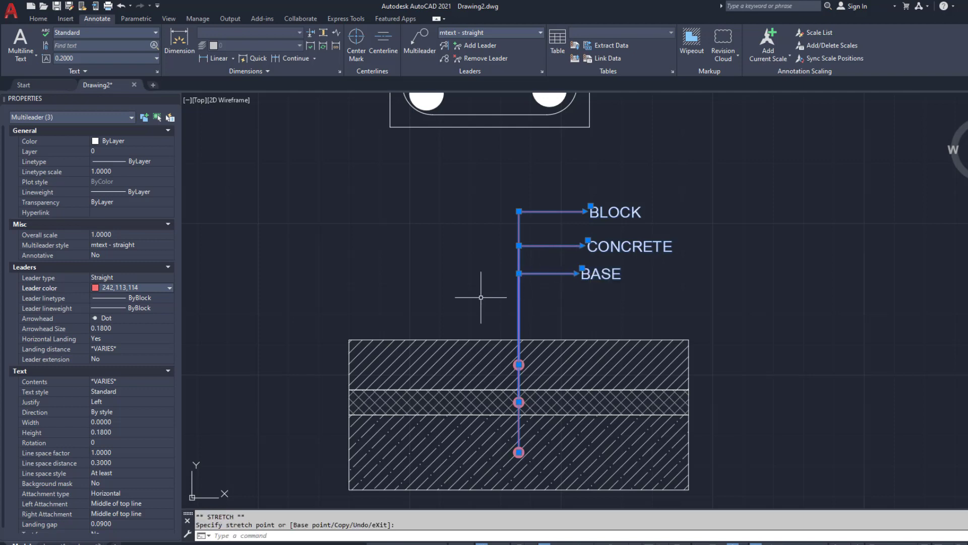
key("Escape")
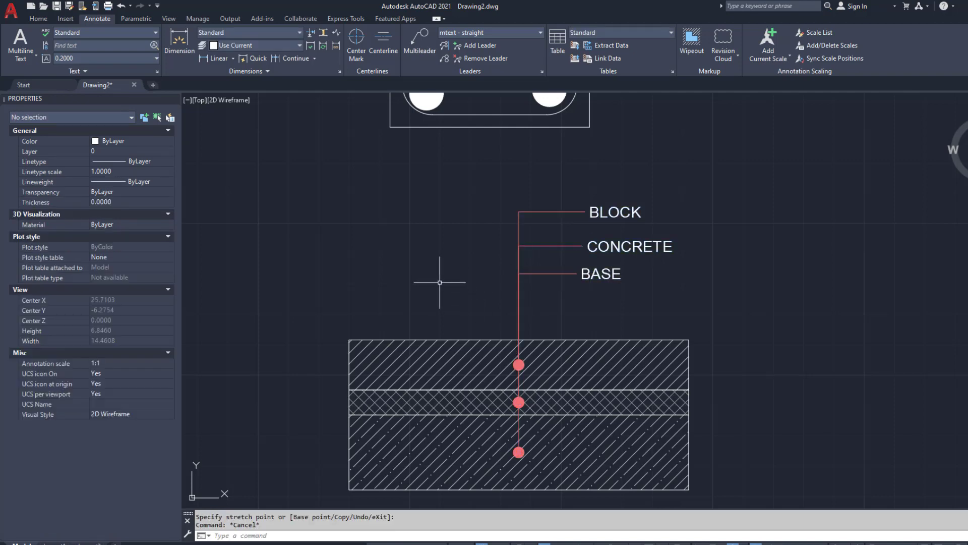
scroll(467, 257, "down", 5)
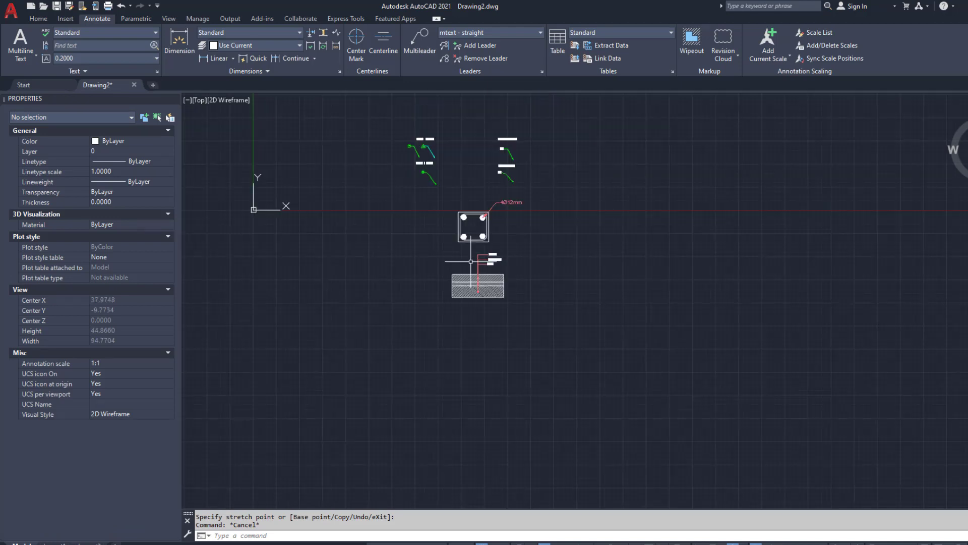